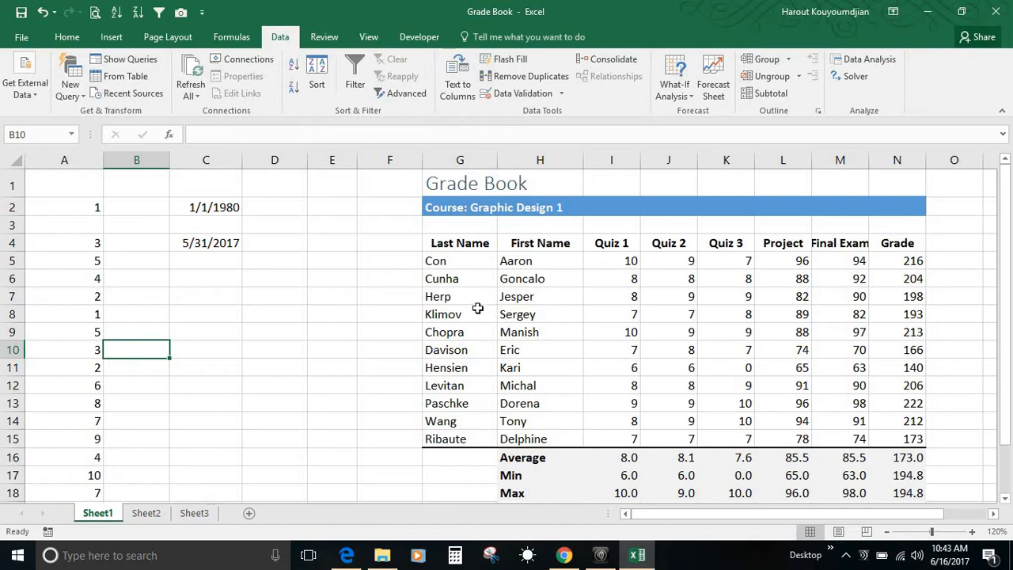
- Sort the grade book by Last Name on values, in A to Z order
click(456, 264)
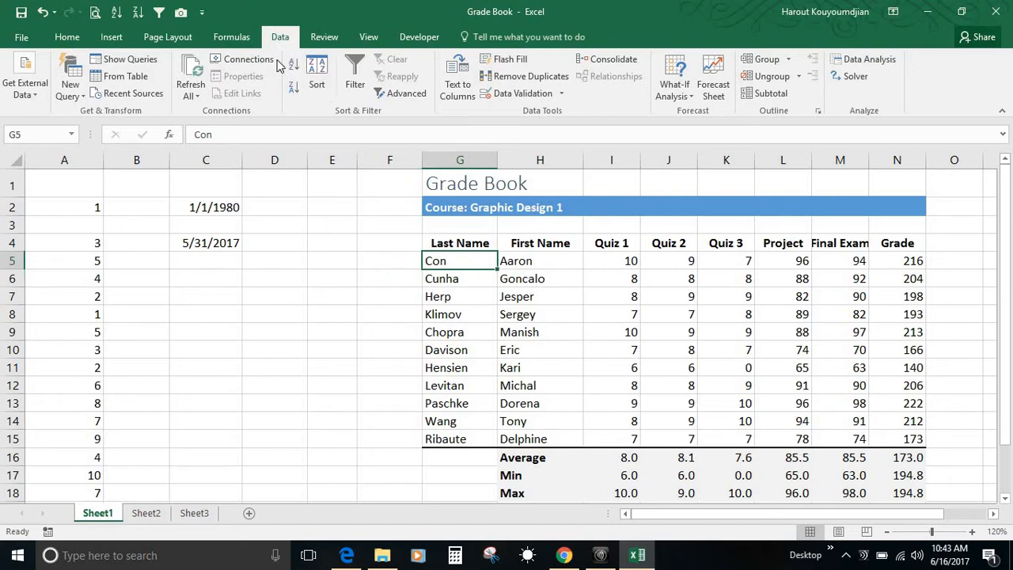
click(317, 85)
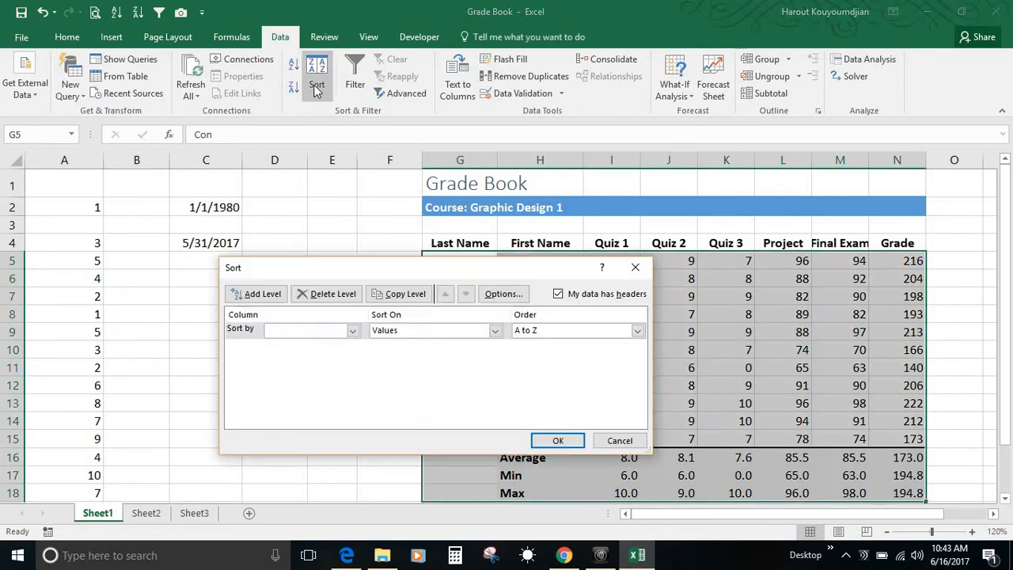
click(353, 331)
click(308, 346)
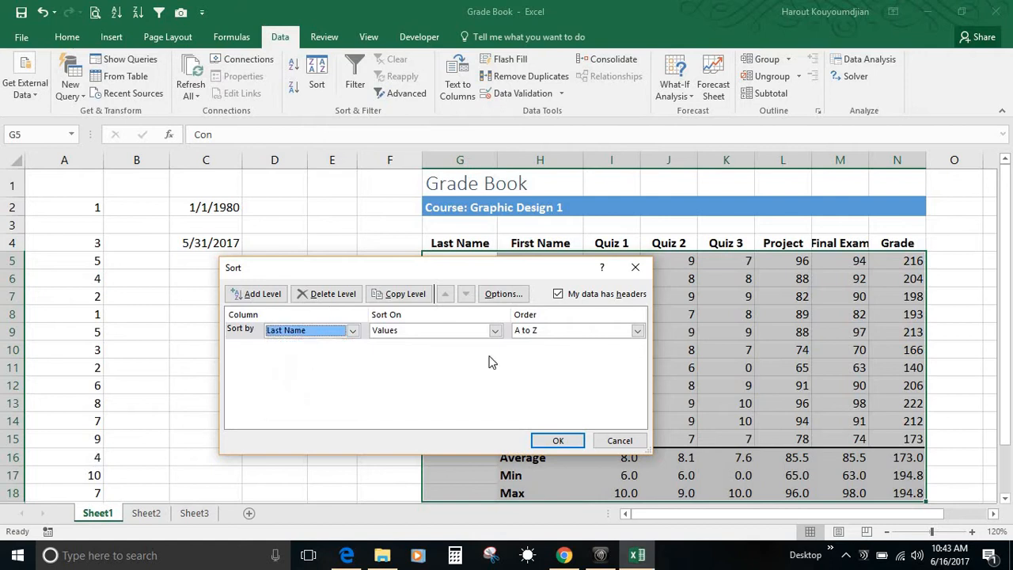
click(495, 332)
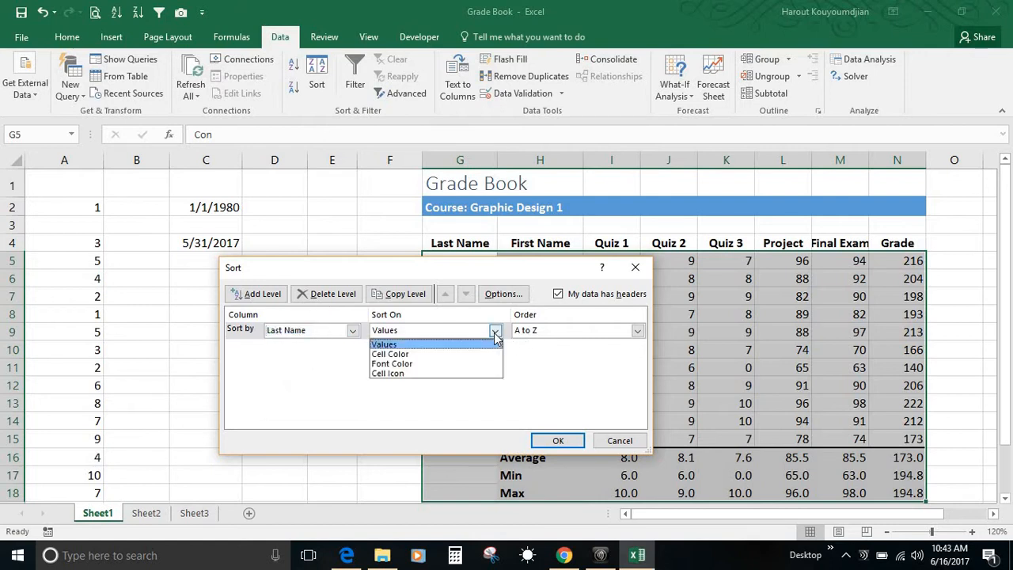
click(449, 347)
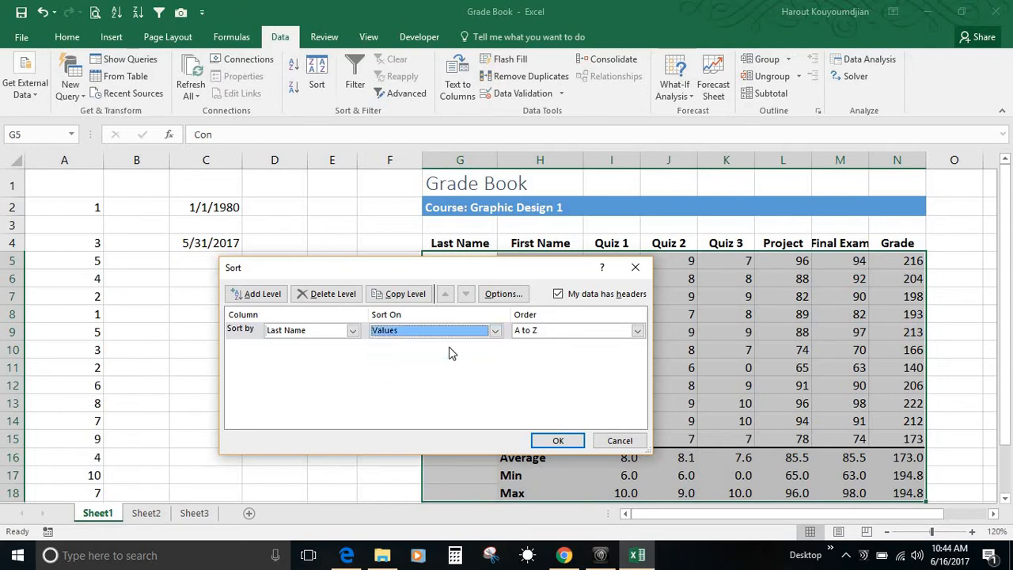
click(637, 330)
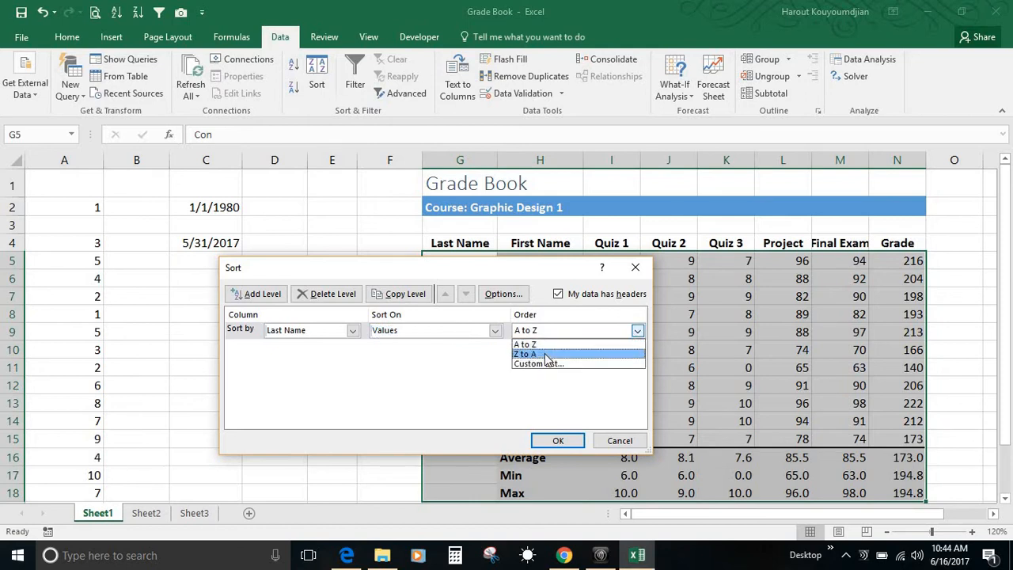
click(544, 345)
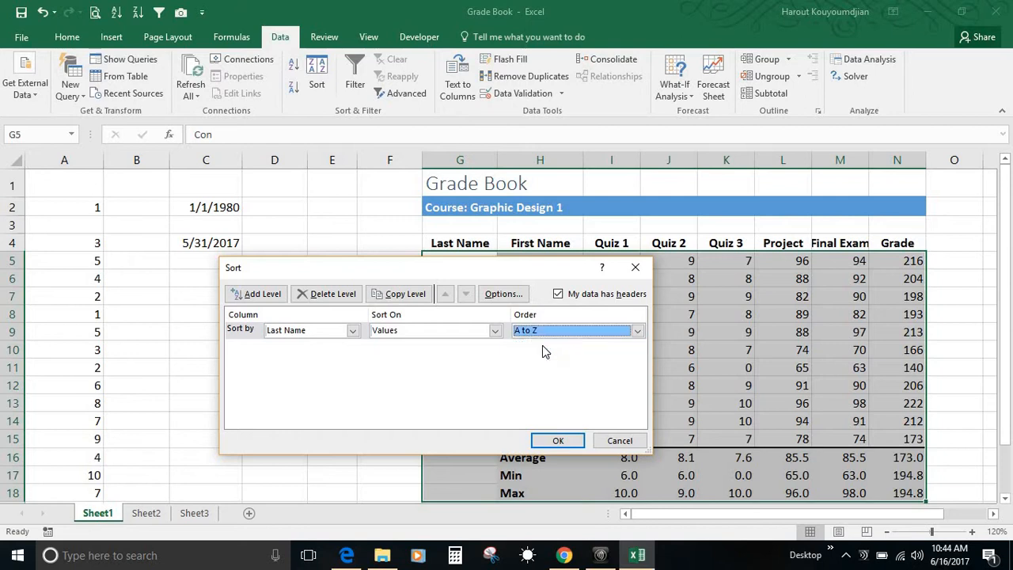
click(558, 442)
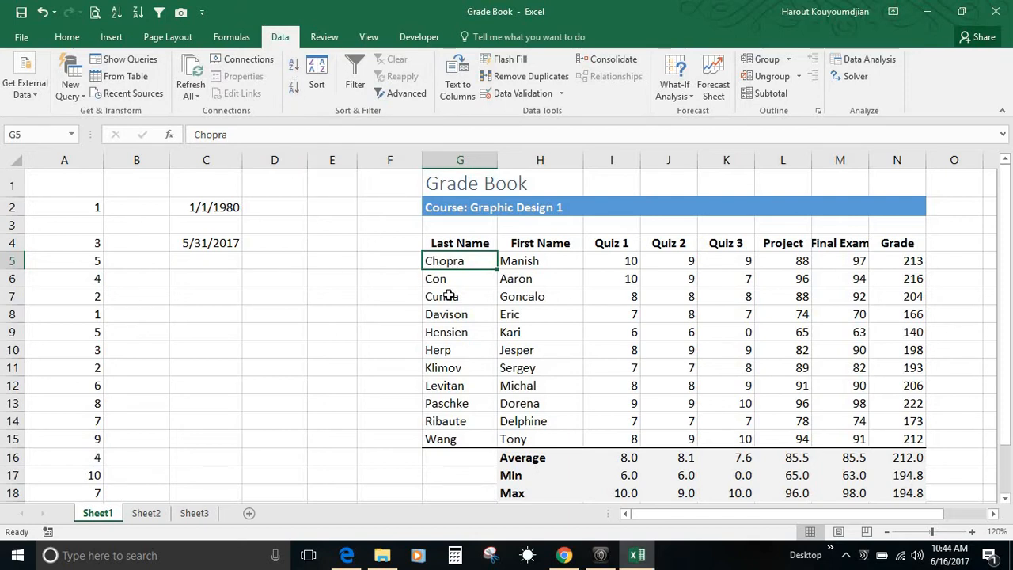
- Reverse the grade book's last-name order to Z to A and restore it to A to Z
click(292, 90)
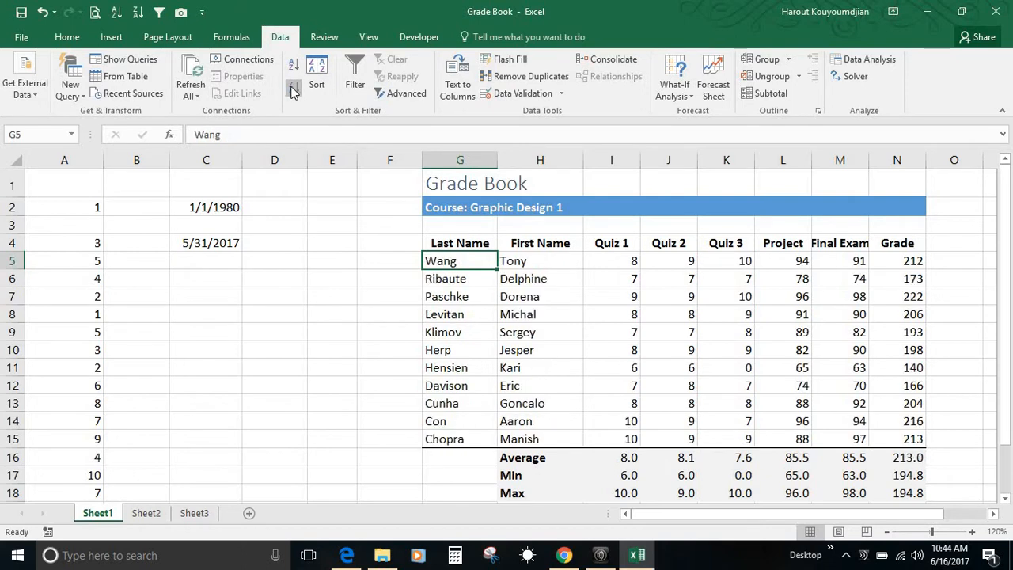
click(292, 64)
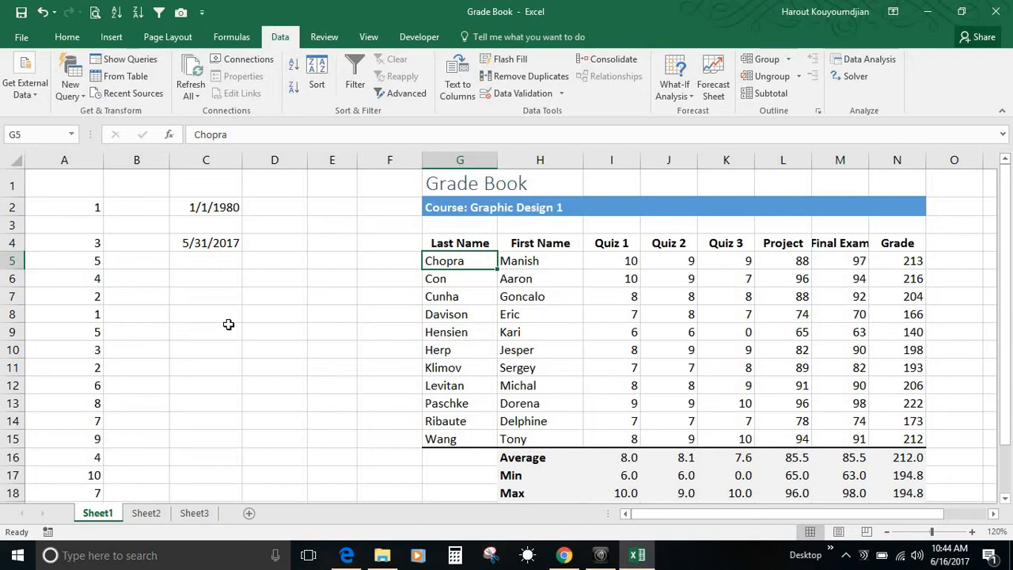
- Sort cells A4:A9 by Column A from smallest to largest, treating the data as having no headers
click(83, 245)
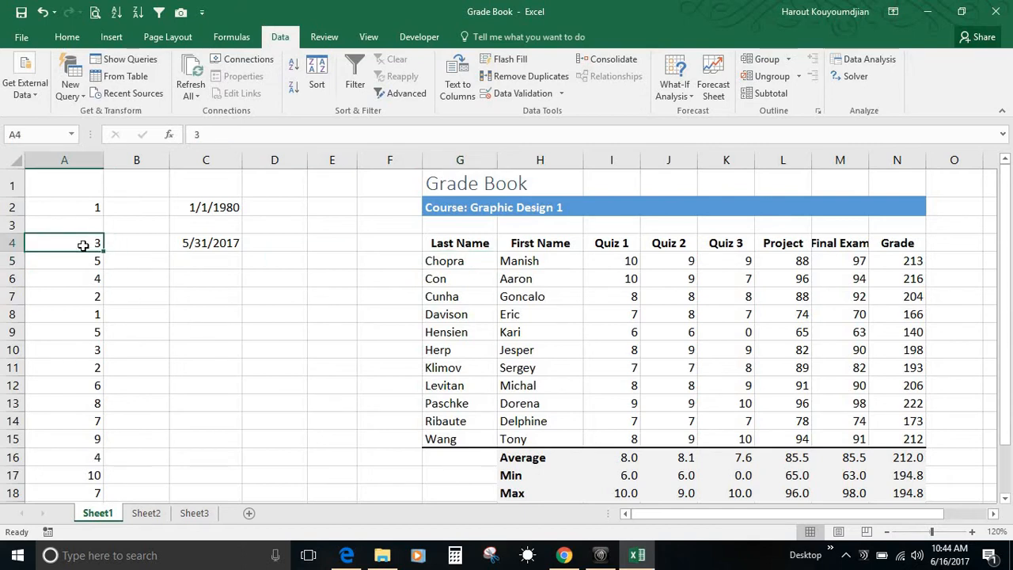
drag(83, 245, 85, 336)
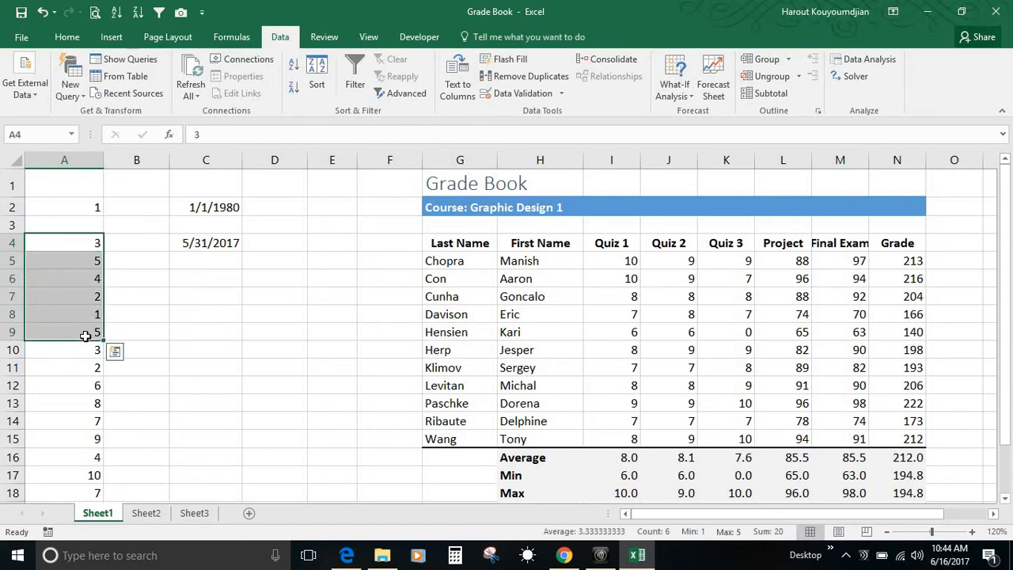
click(319, 89)
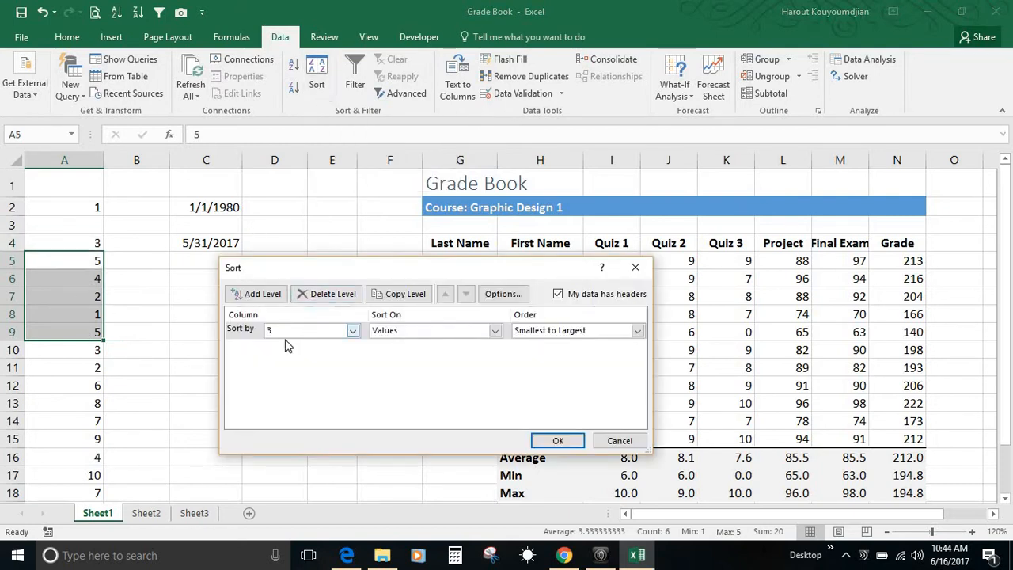
click(353, 331)
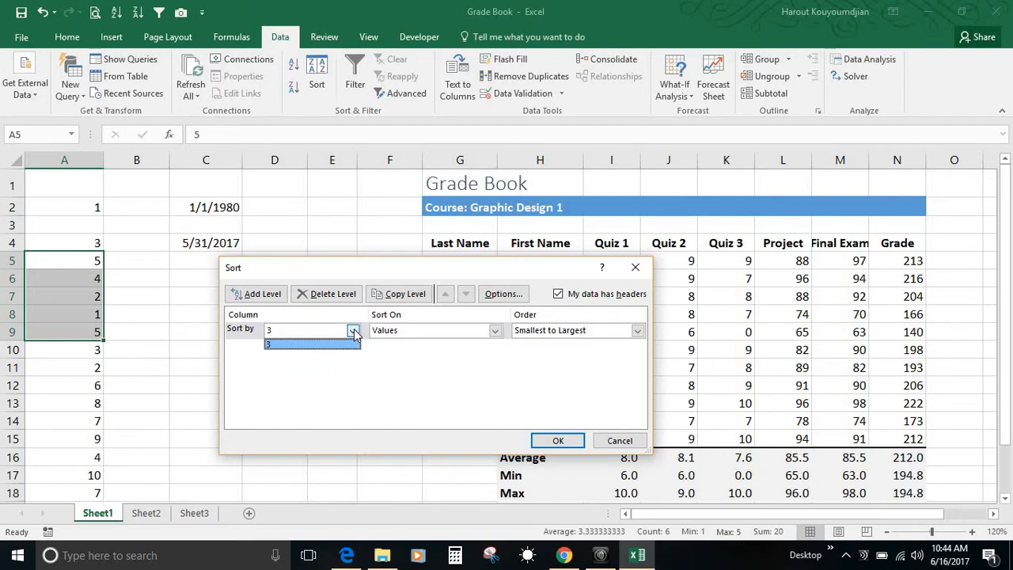
click(353, 331)
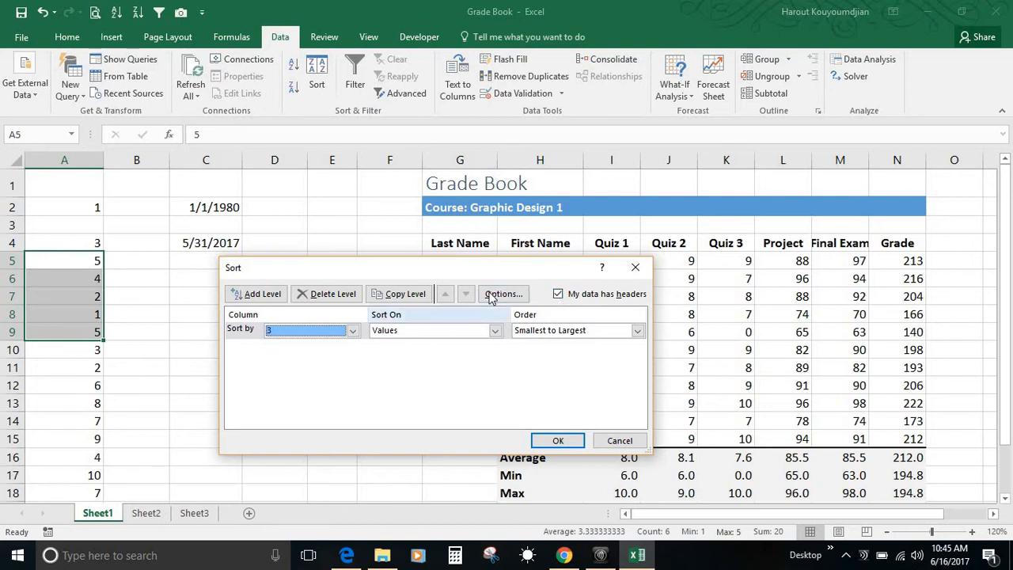
click(558, 294)
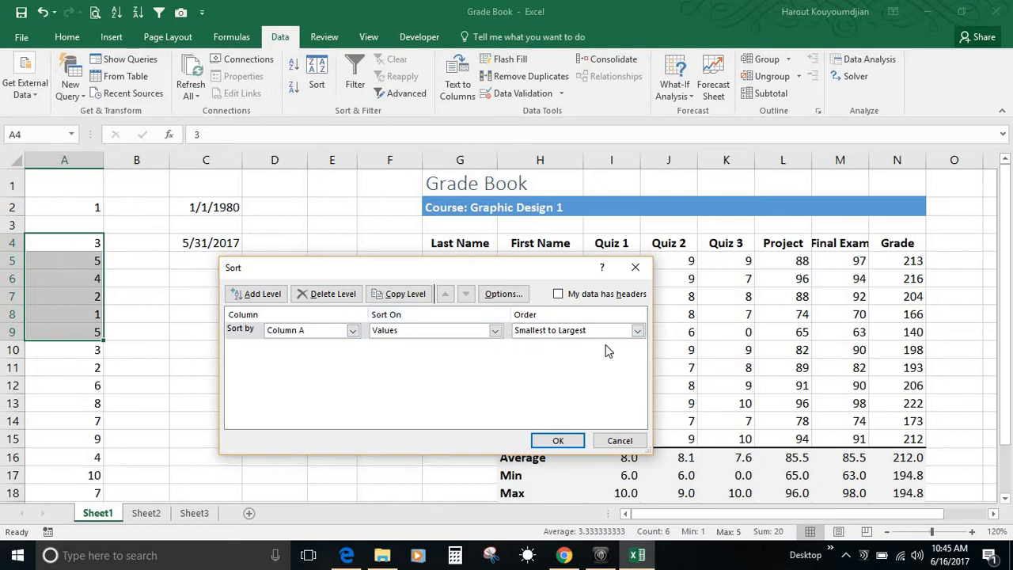
click(554, 440)
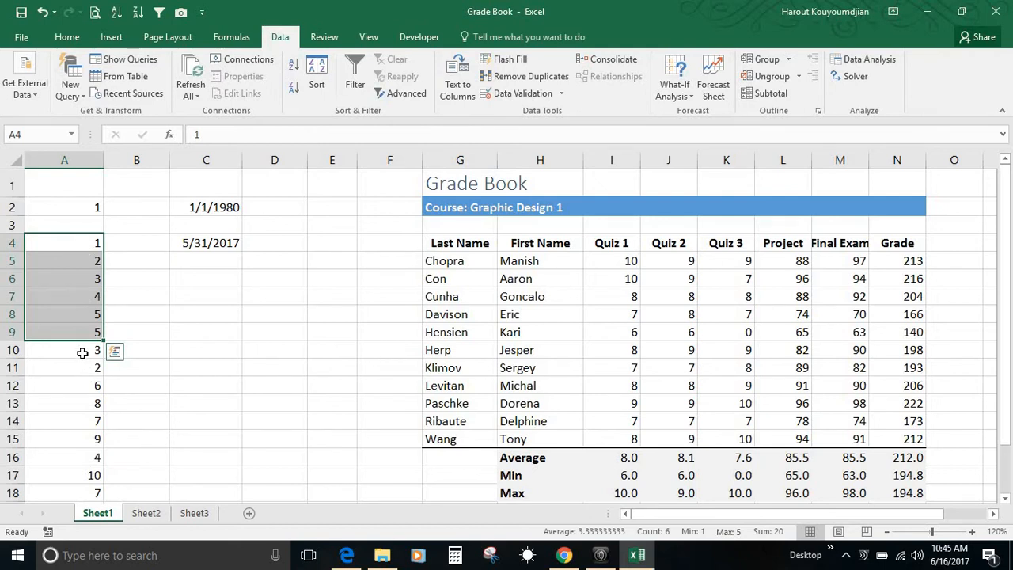
- Move the number list in A4:A21 up one row so that it starts in cell A3
drag(79, 355, 84, 443)
click(137, 414)
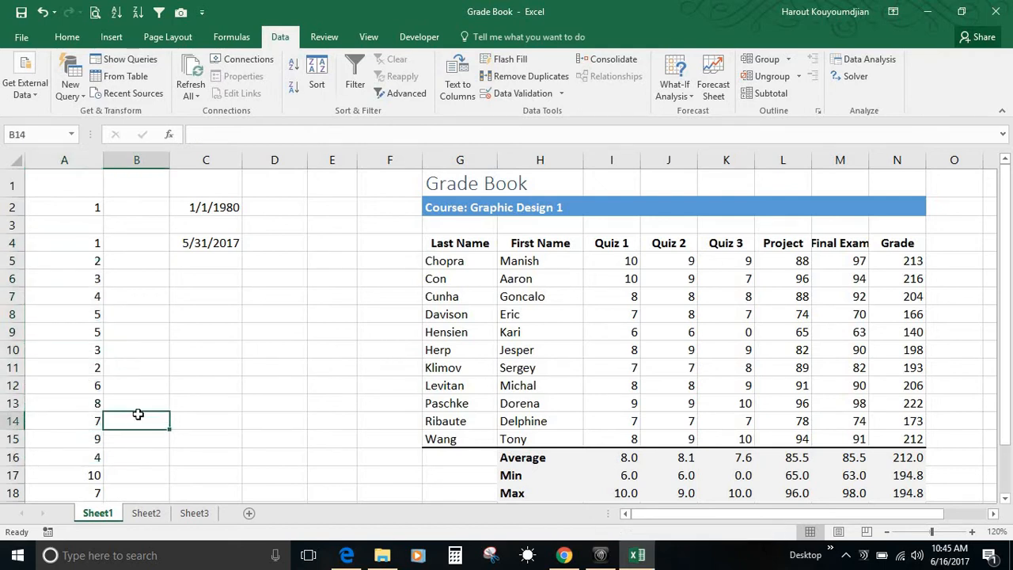
click(70, 246)
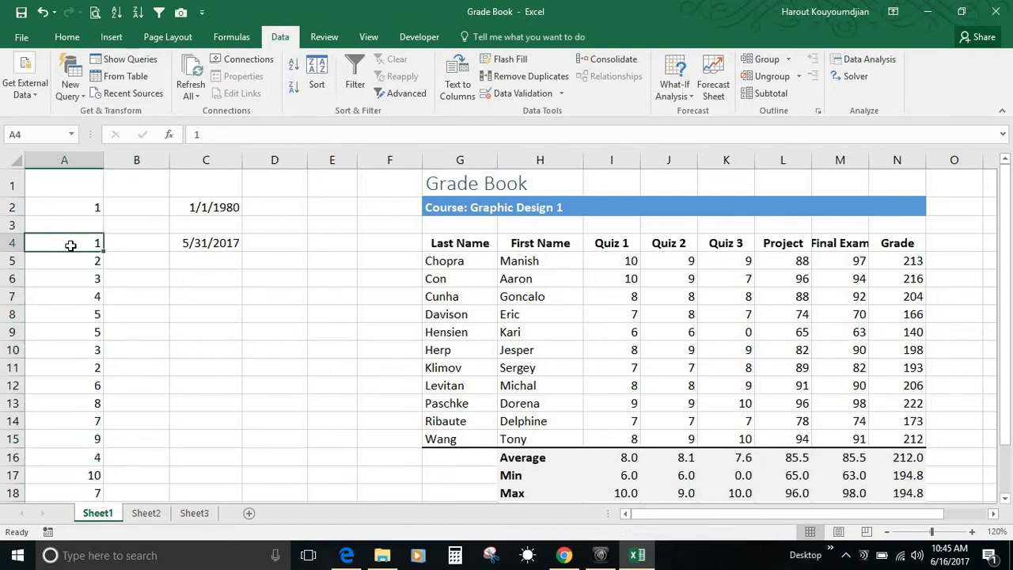
drag(70, 245, 76, 459)
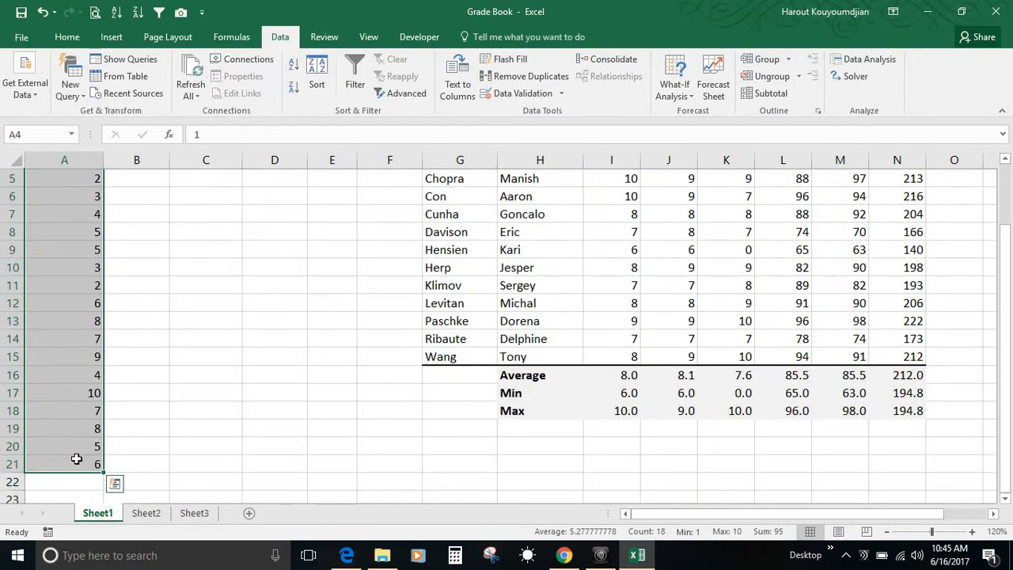
scroll(76, 459, up, 2)
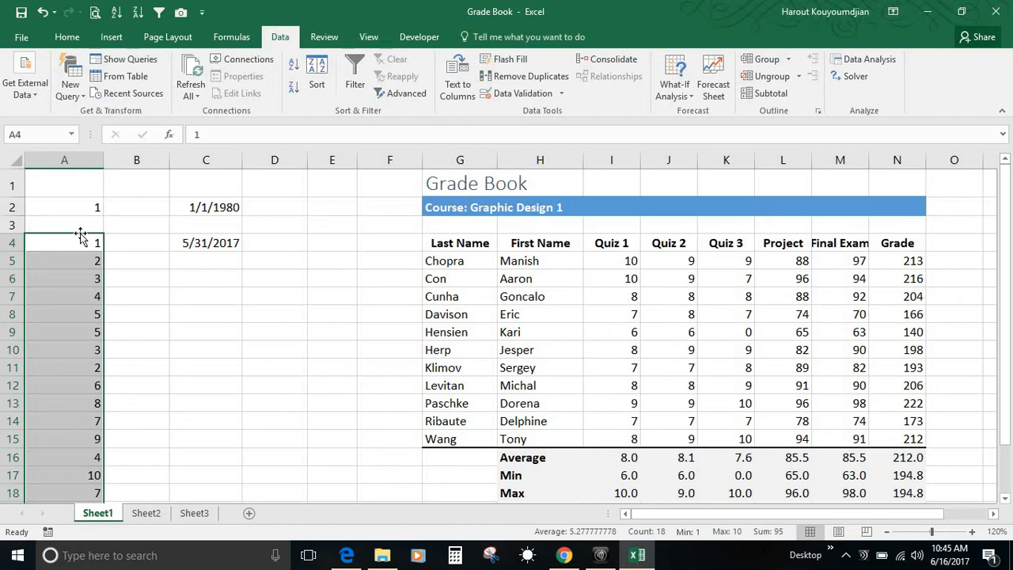
mouse_move(81, 235)
mouse_down()
mouse_move(135, 230)
mouse_move(278, 249)
mouse_move(346, 229)
mouse_move(346, 220)
mouse_move(290, 238)
mouse_move(79, 240)
mouse_move(78, 227)
mouse_up()
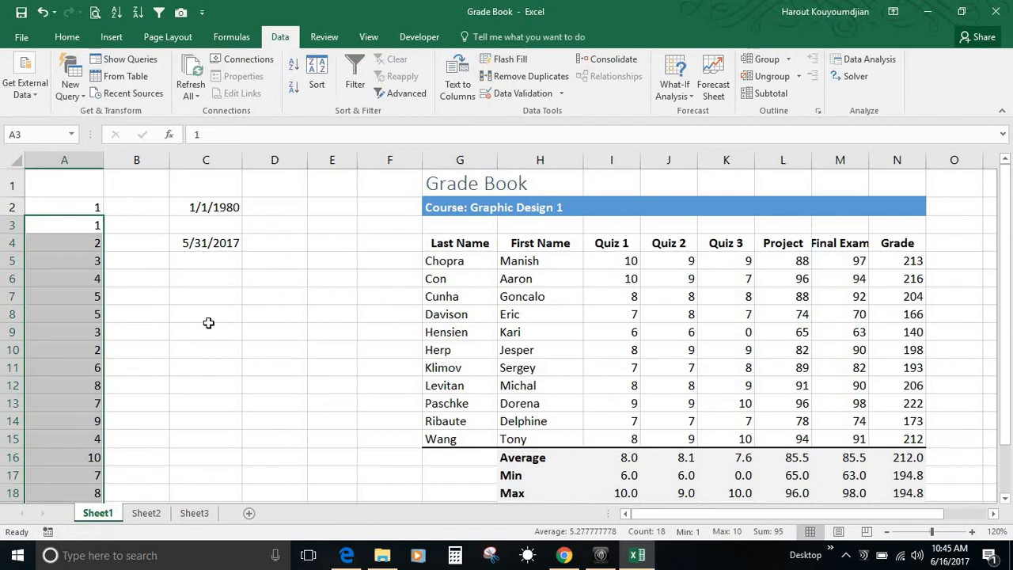
scroll(208, 322, down, 2)
scroll(208, 322, up, 2)
- Remove the duplicate values from the number list in Column A, without treating the data as having headers
click(83, 293)
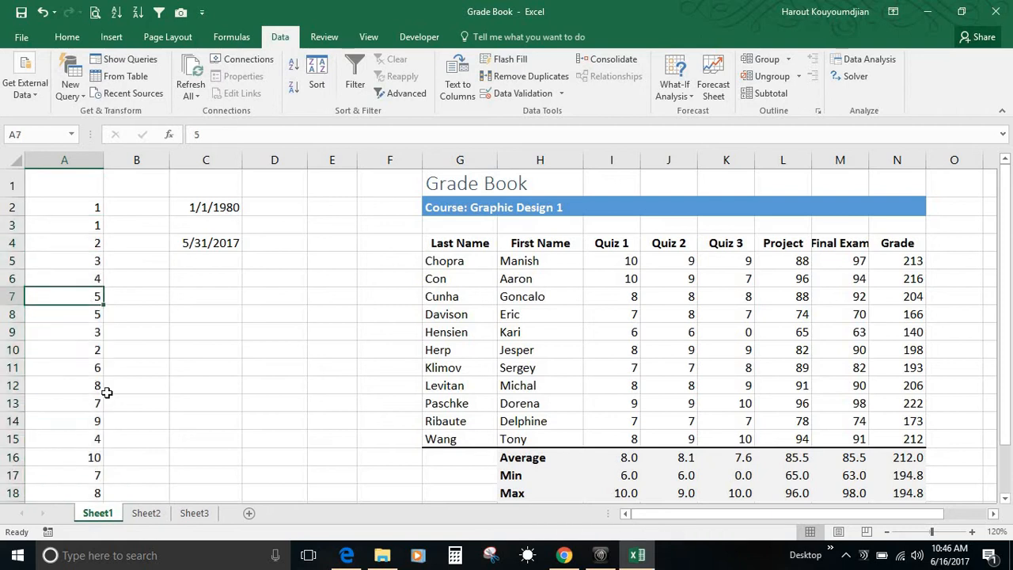
click(65, 225)
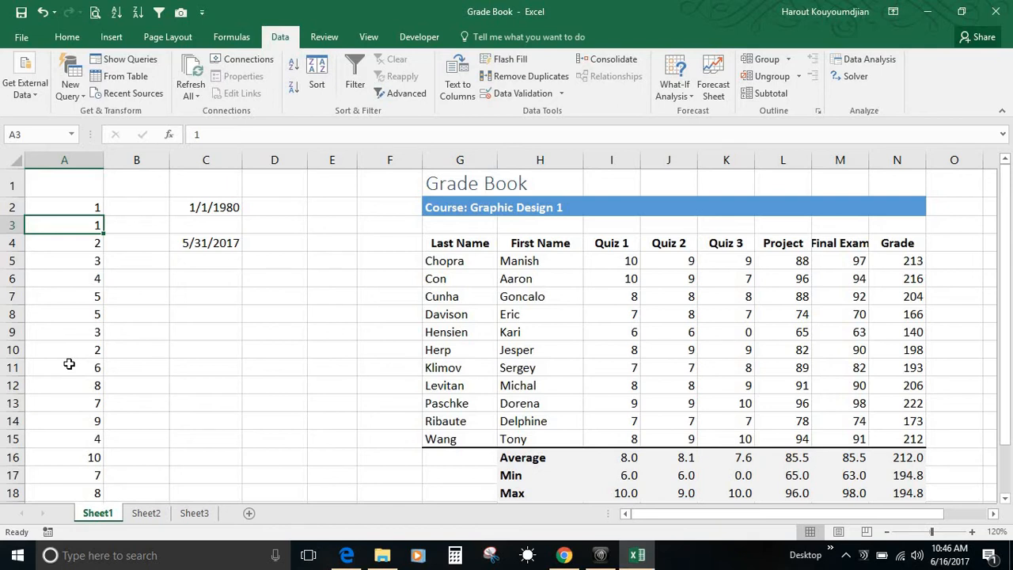
click(518, 78)
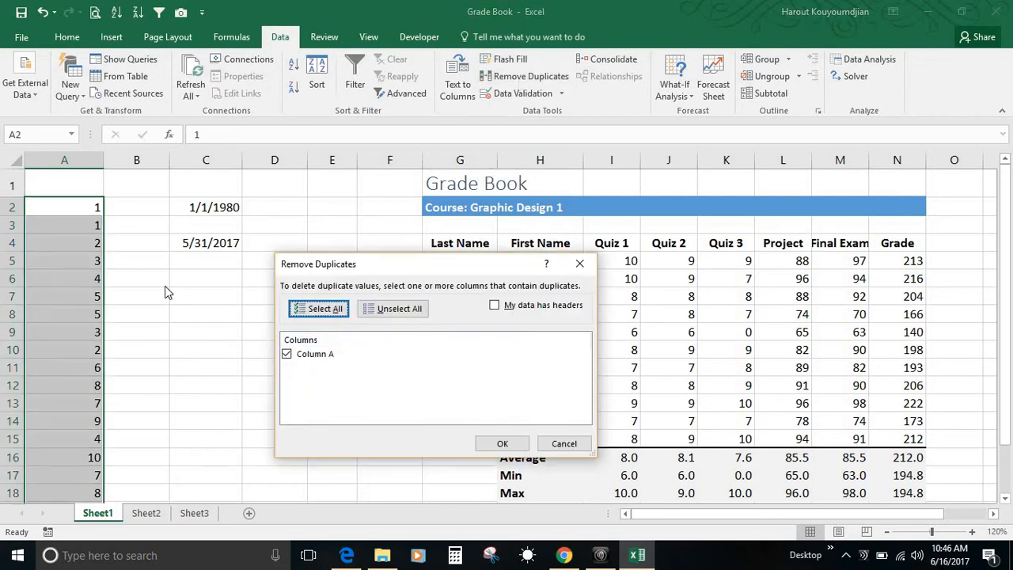
click(503, 445)
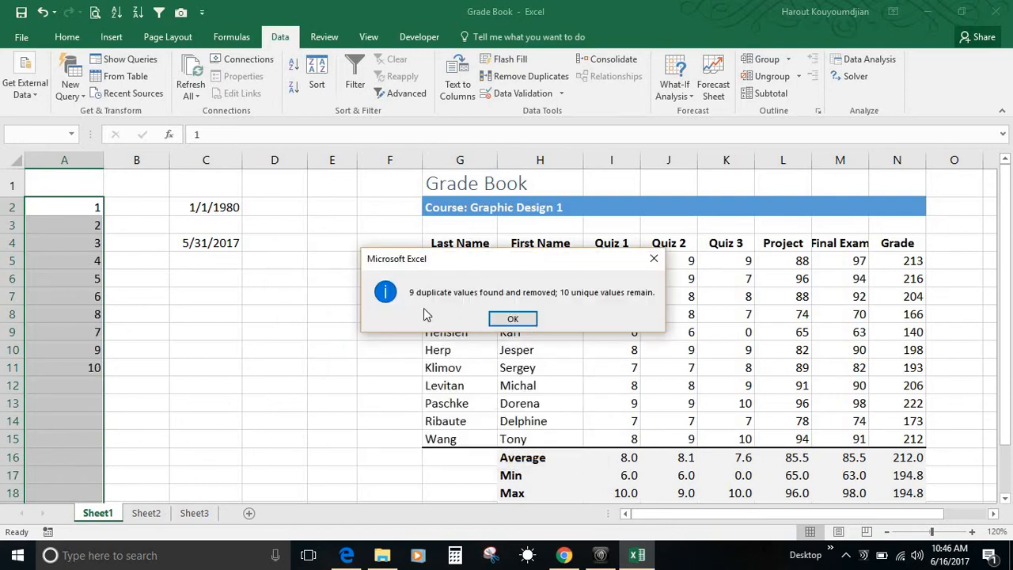
click(513, 319)
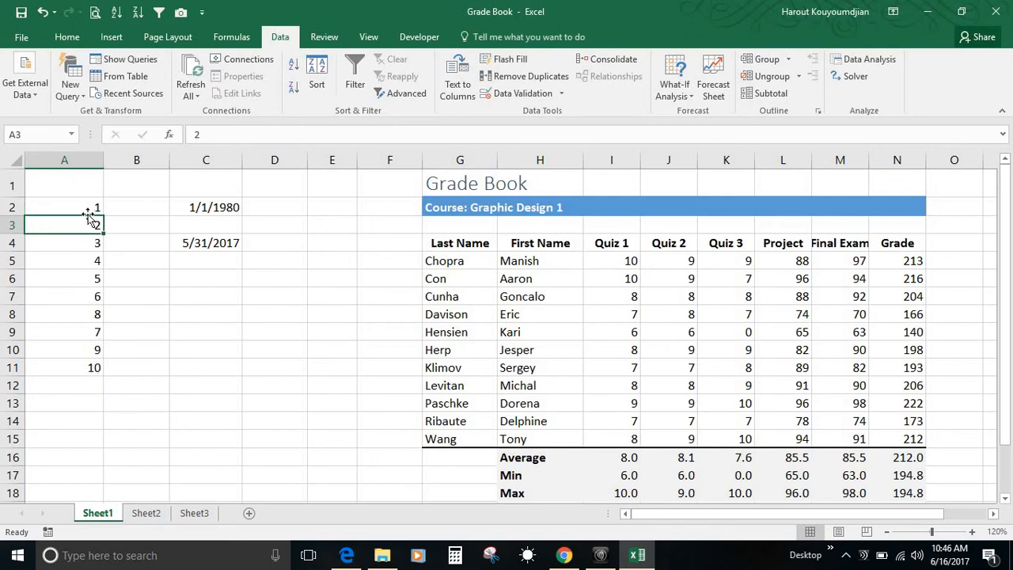
- Sort the numbers in A2:A11 in ascending order and reverse them to largest to smallest
drag(82, 209, 91, 369)
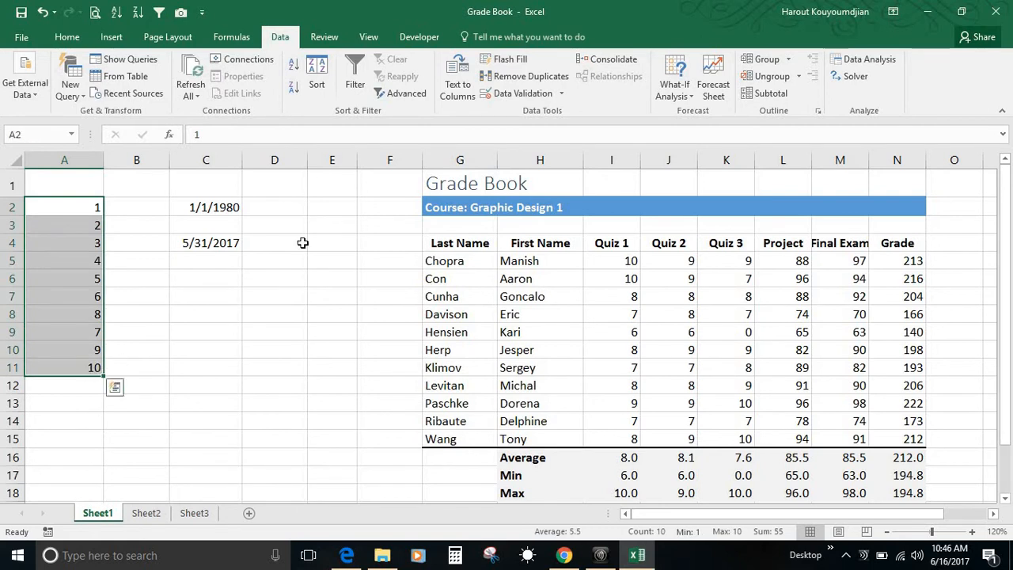
click(293, 65)
click(293, 89)
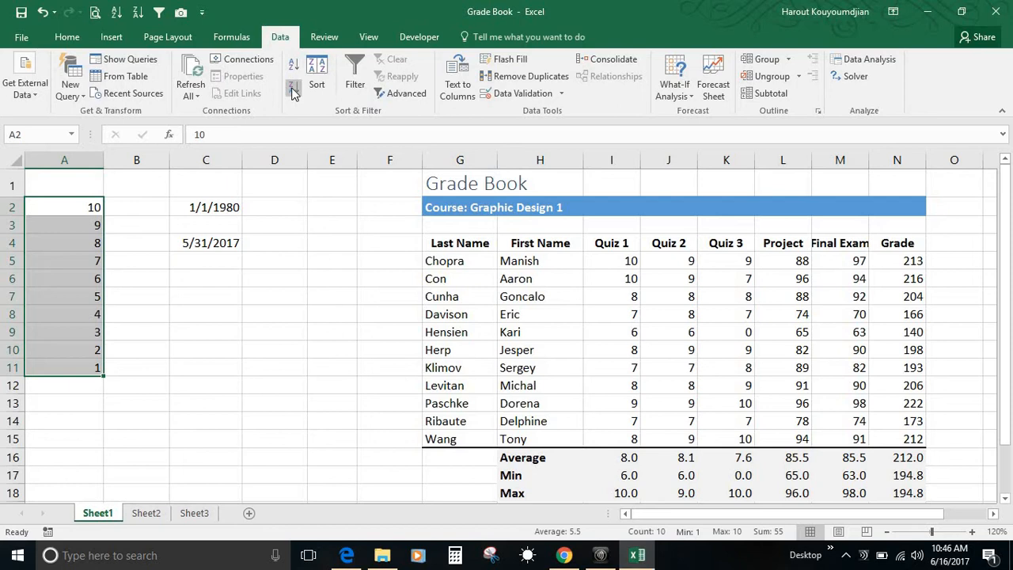
- Apply the Organic theme to the workbook and change its theme colors to Office 2007 - 2010
click(455, 275)
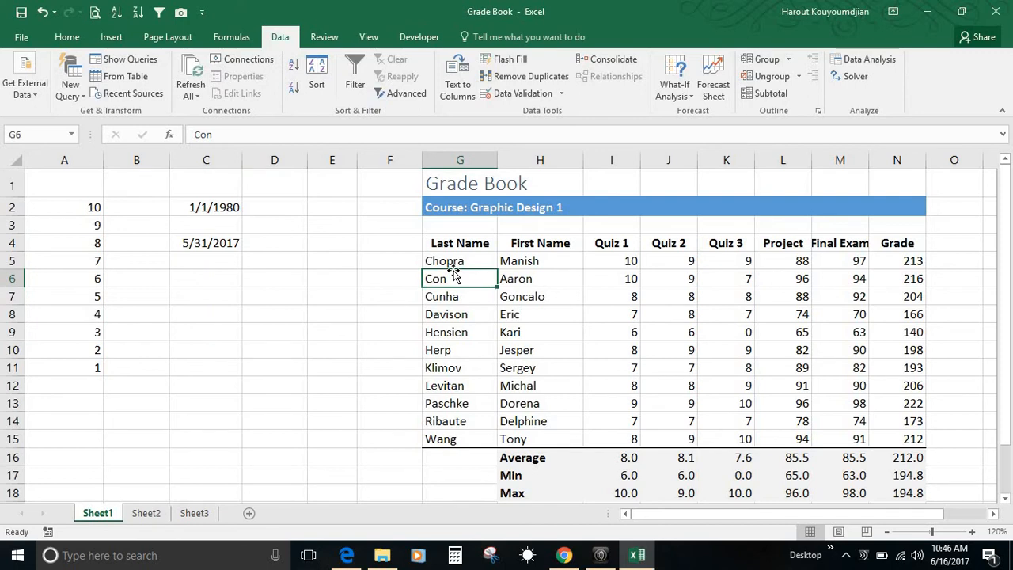
click(167, 37)
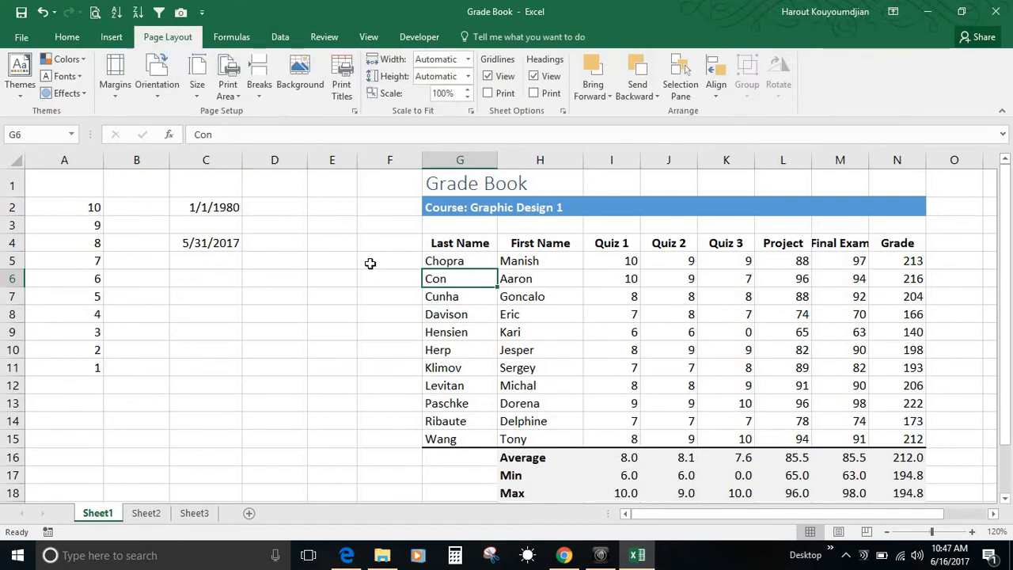
click(20, 98)
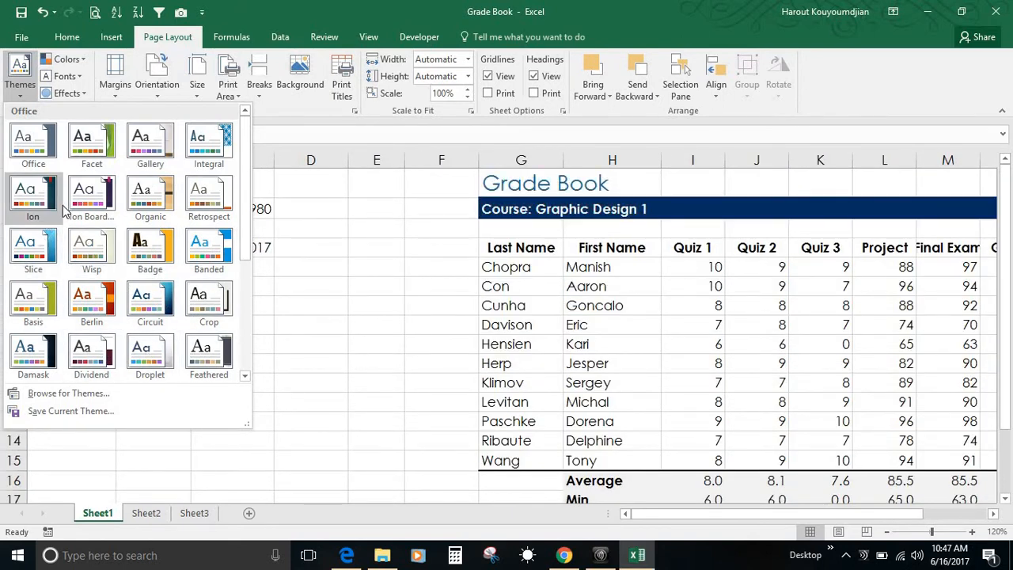
click(157, 205)
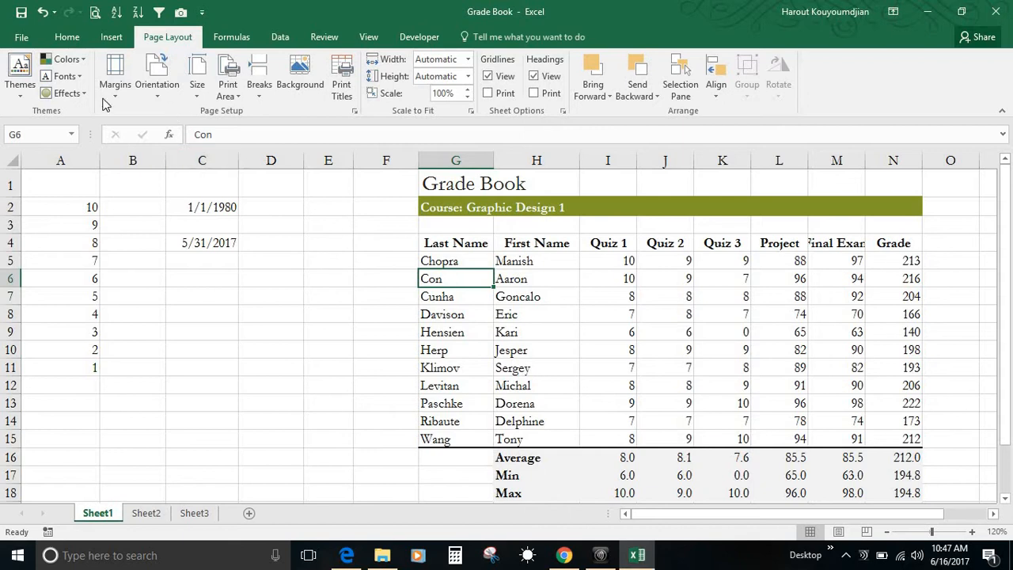
click(79, 61)
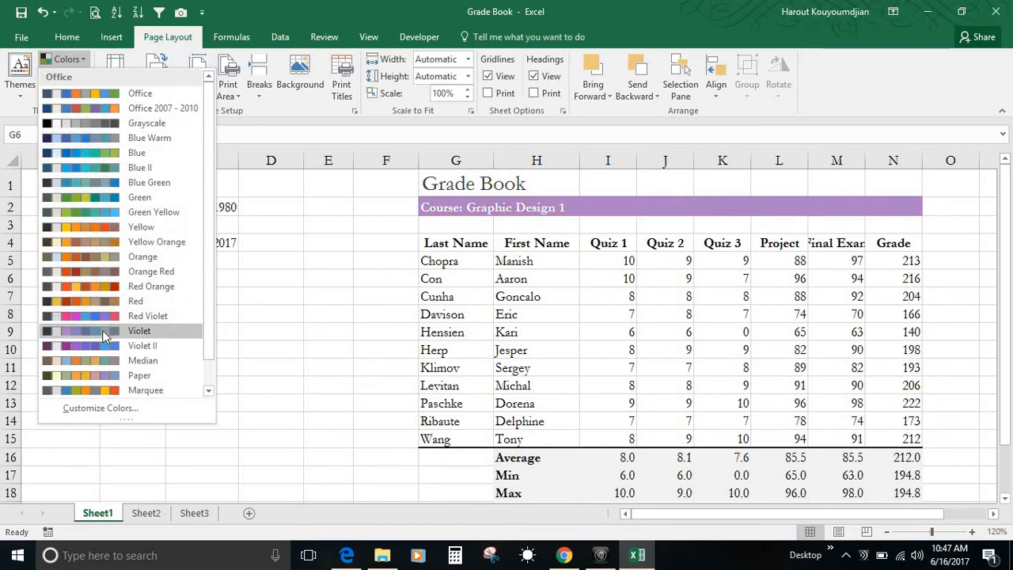
click(113, 117)
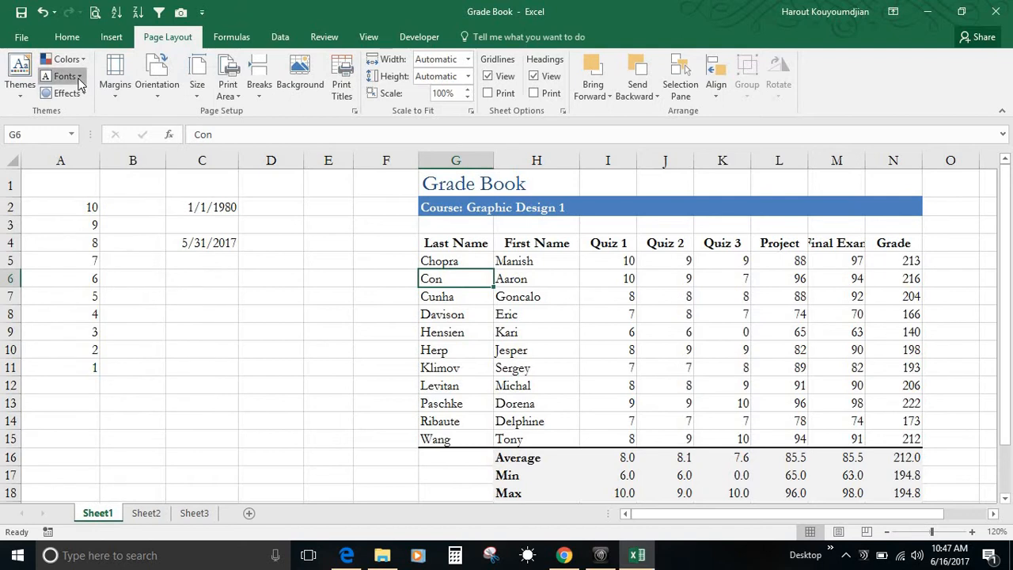
- Change the workbook's theme fonts to the Calibri font set
click(78, 79)
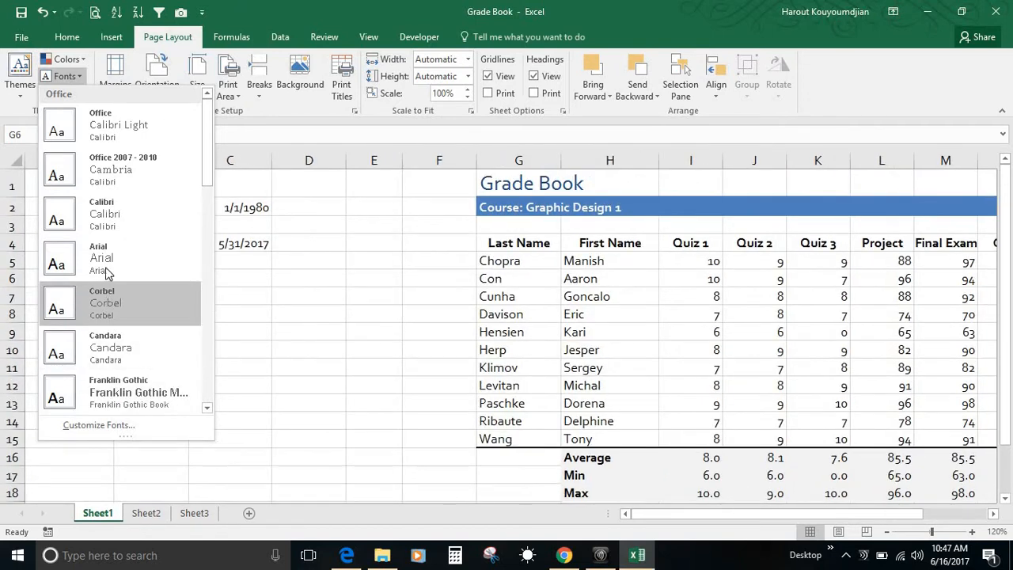
click(106, 215)
click(475, 328)
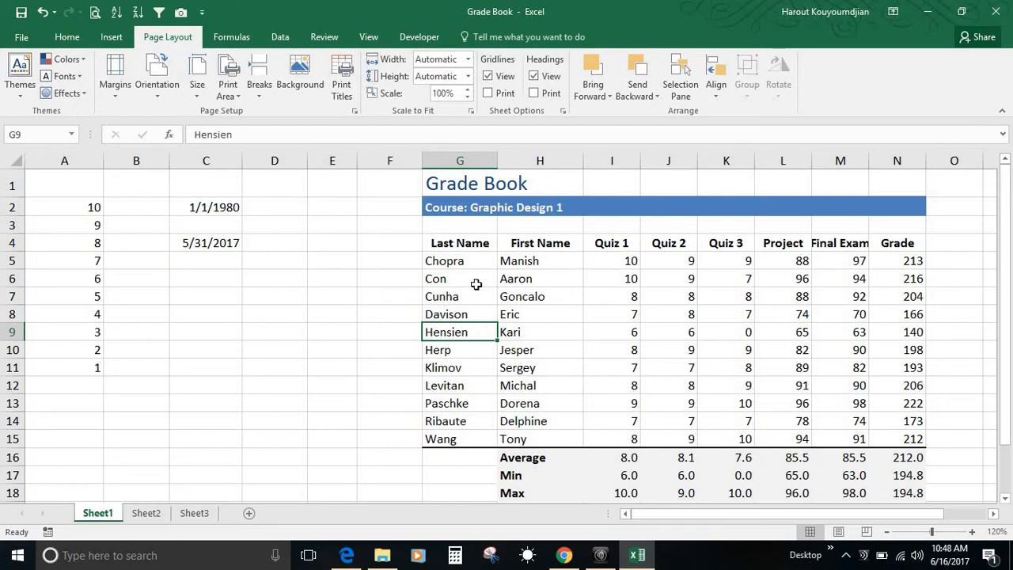
- Freeze the panes at cell G3 so that rows 1–2 and columns A–F stay in place
click(369, 38)
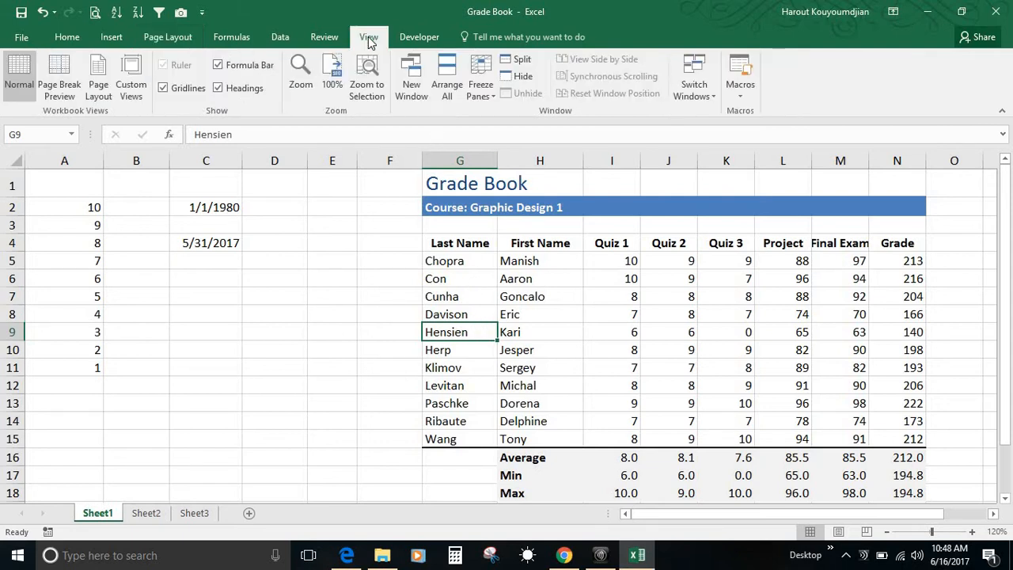
click(492, 99)
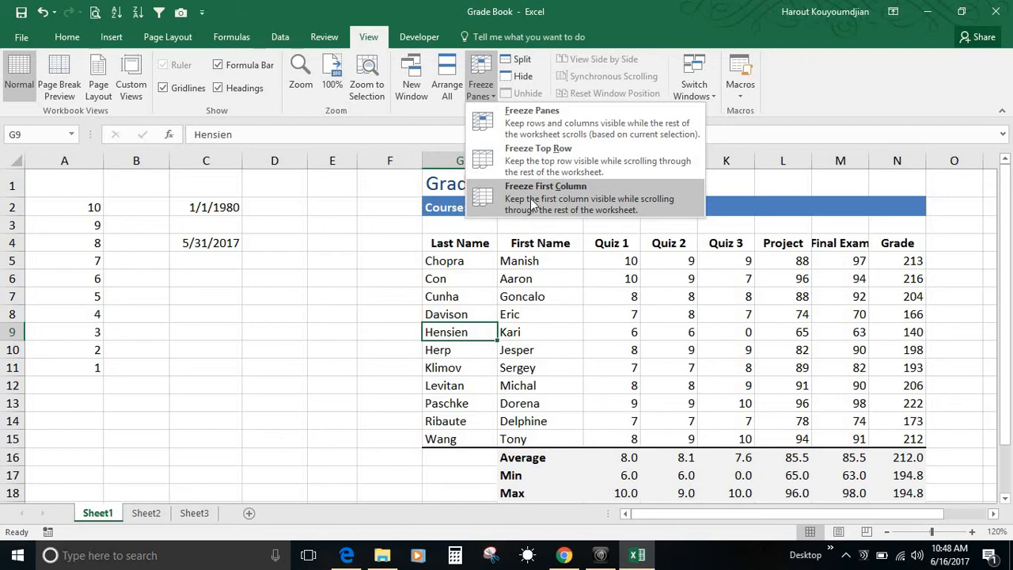
click(437, 225)
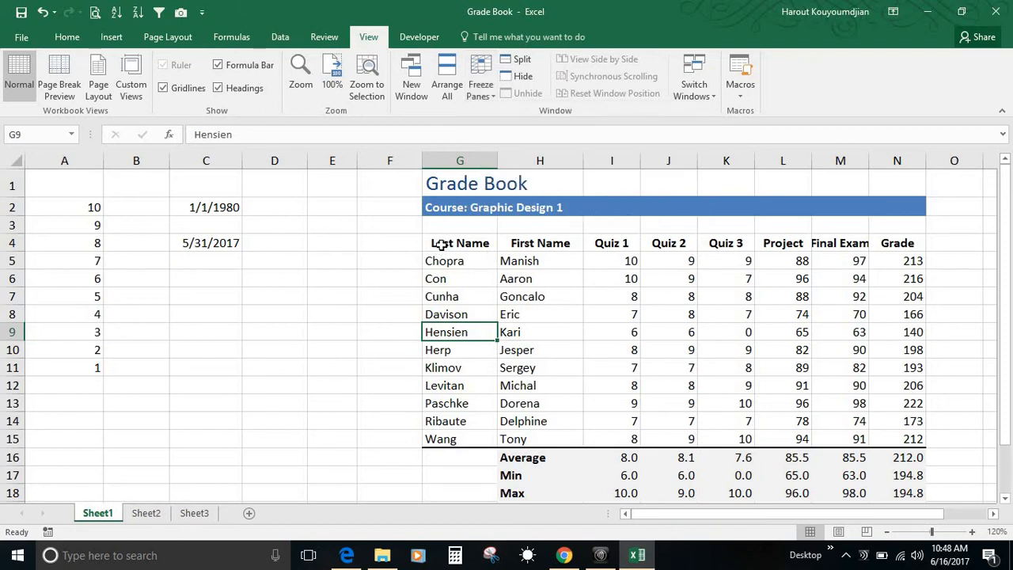
click(441, 225)
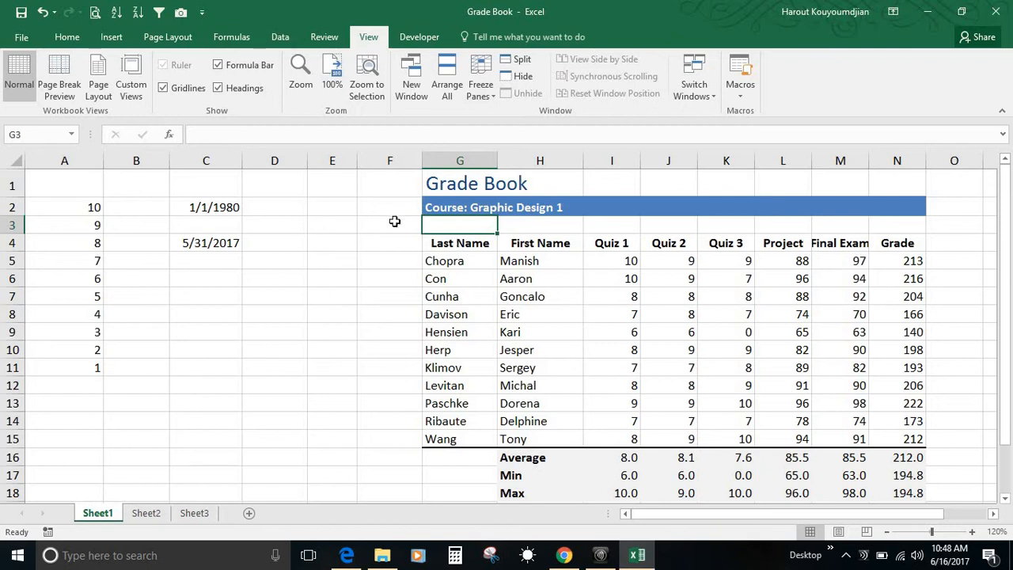
click(378, 222)
click(550, 230)
click(462, 224)
click(491, 99)
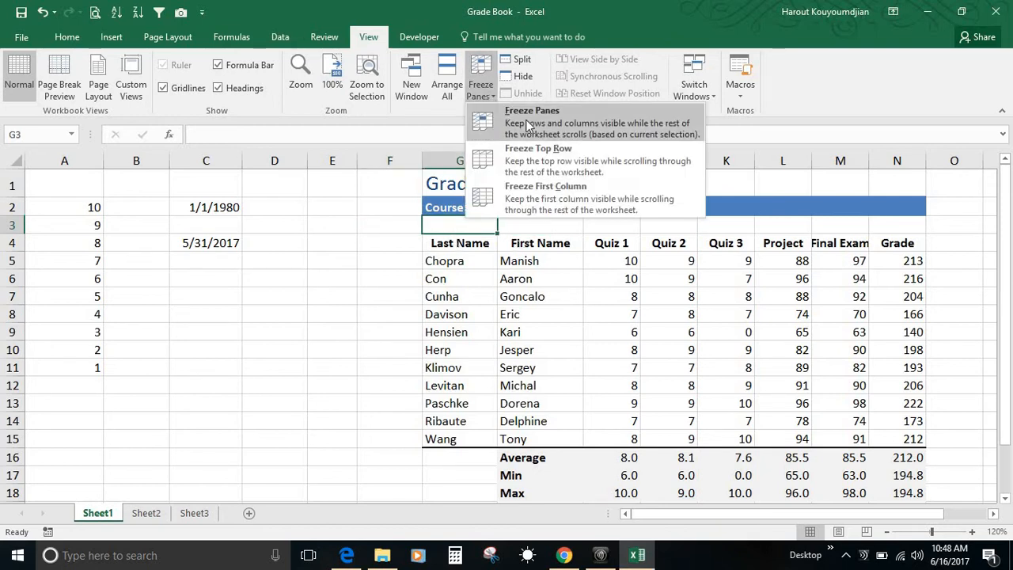
click(526, 115)
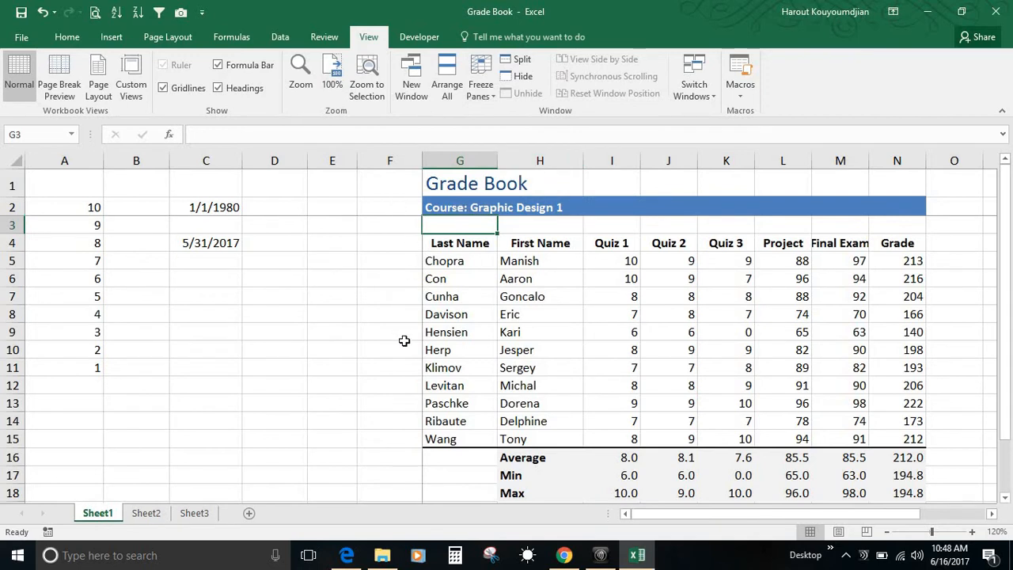
- Scroll the grade book vertically and horizontally to examine how the frozen rows and columns behave
scroll(681, 362, down, 4)
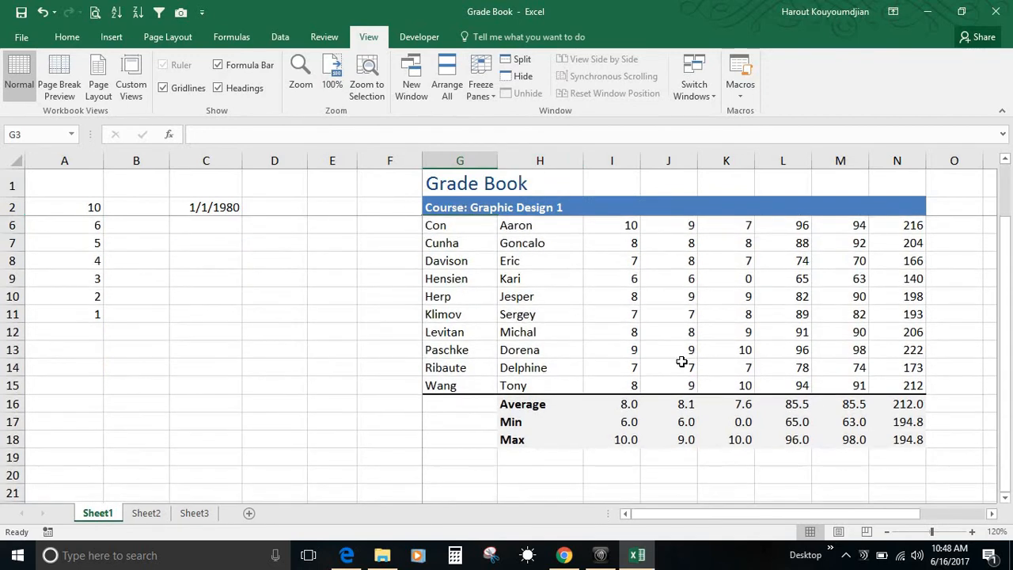
scroll(681, 362, up, 4)
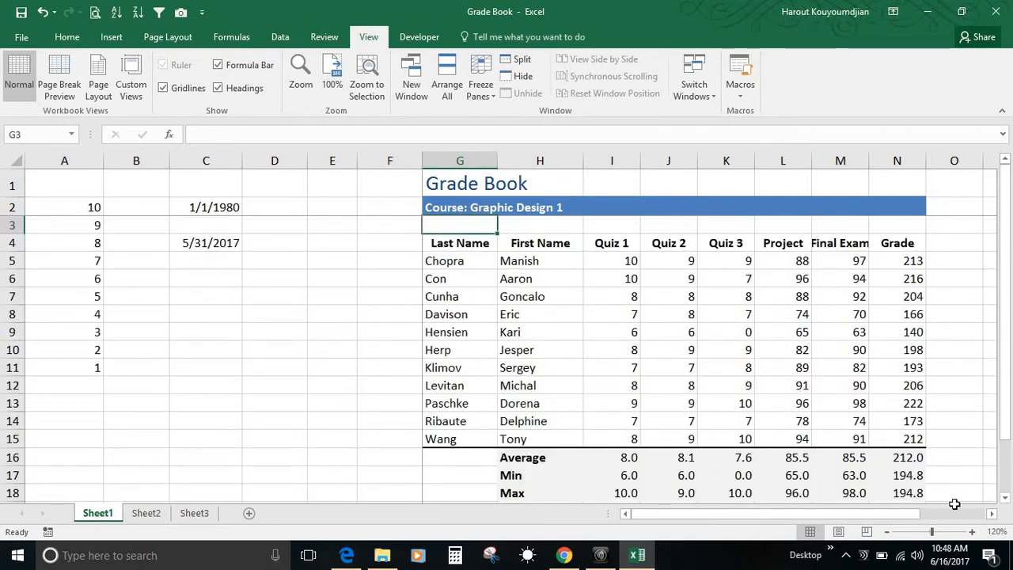
click(992, 514)
click(992, 513)
click(992, 514)
click(991, 514)
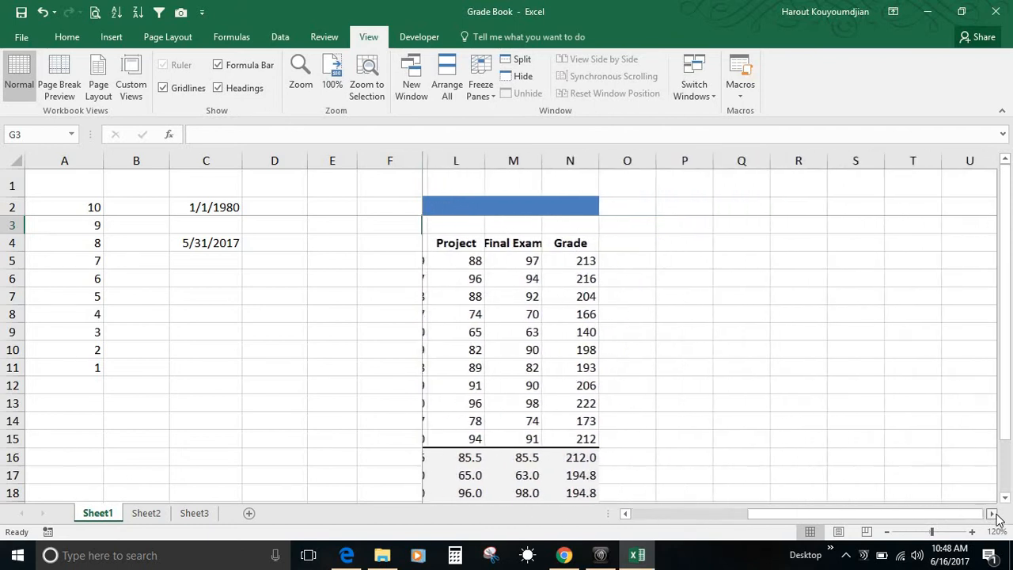
click(992, 514)
click(625, 514)
click(626, 513)
click(625, 514)
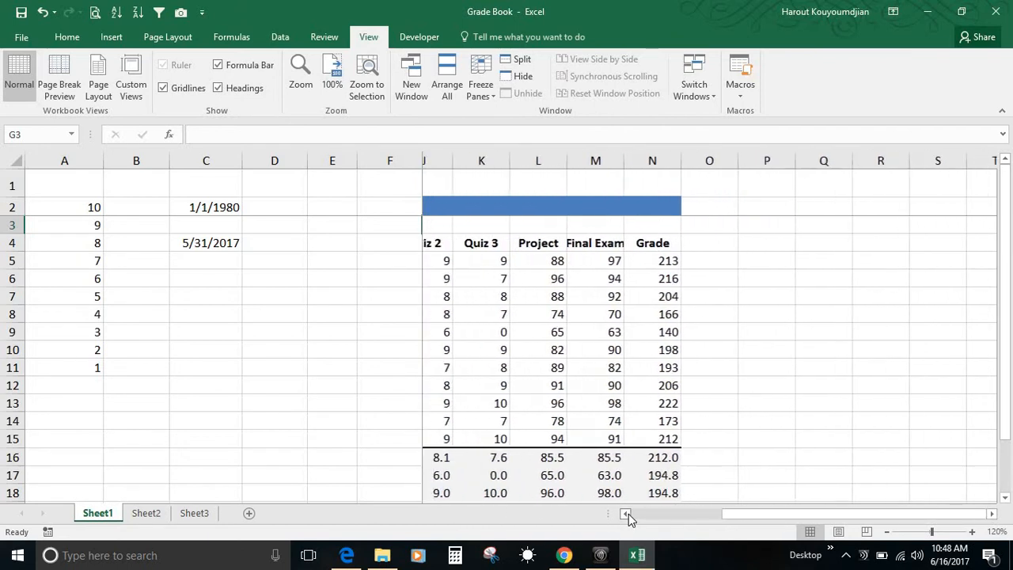
click(625, 513)
click(625, 514)
click(625, 514)
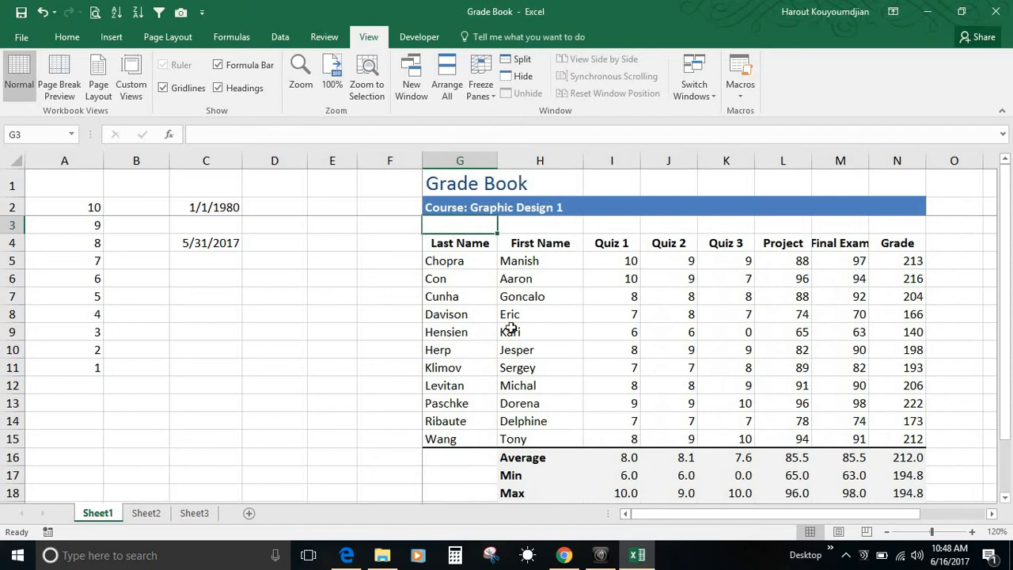
- Unfreeze the panes and freeze them again at cell G5, keeping rows 1–4 and columns A–F in place
click(437, 260)
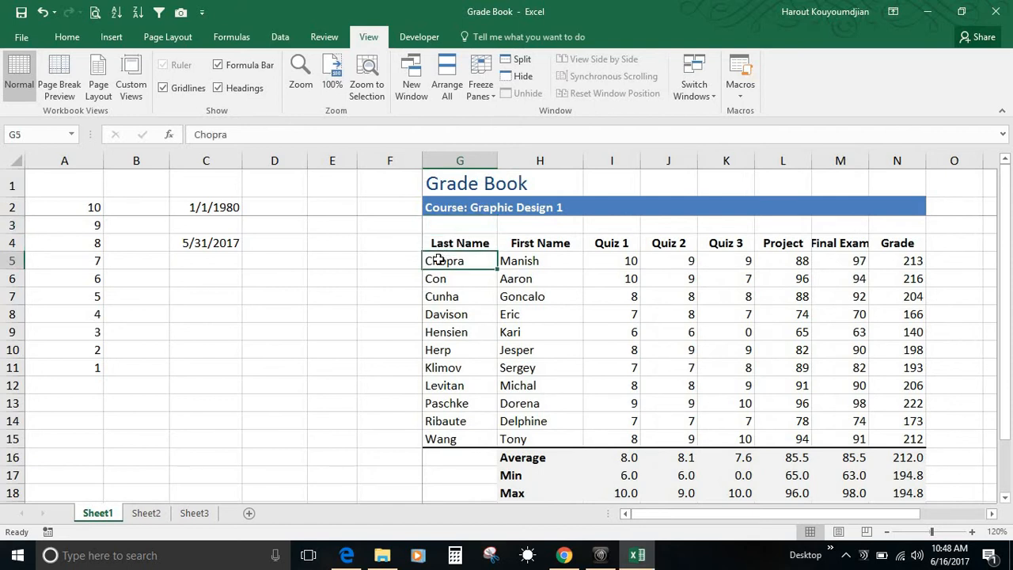
click(480, 83)
click(518, 123)
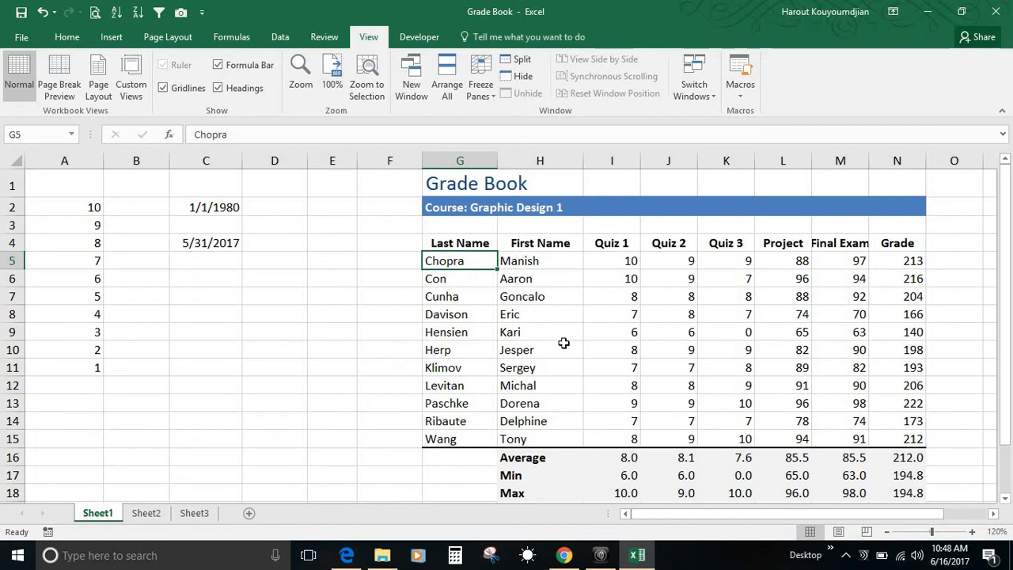
click(490, 94)
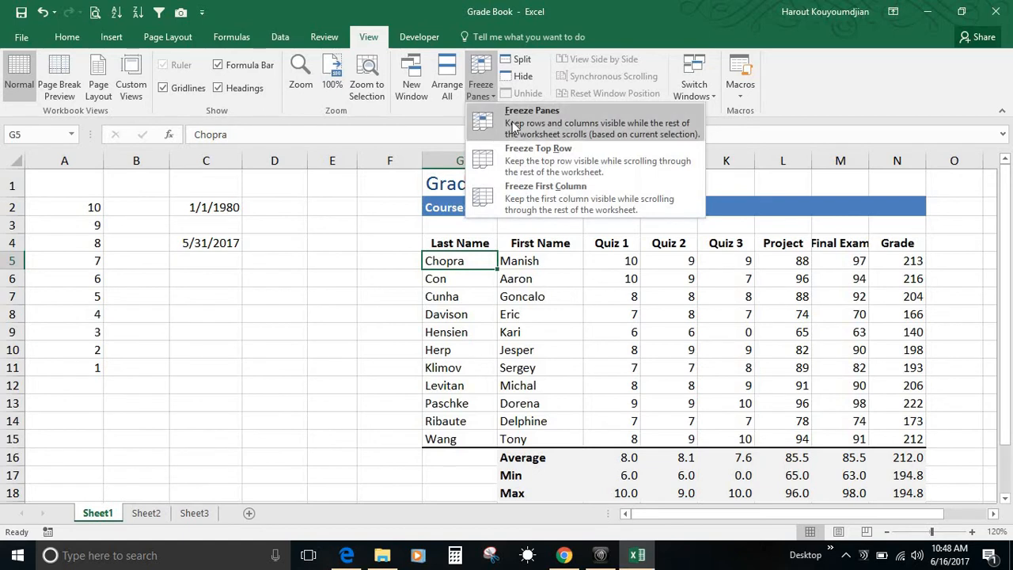
click(516, 129)
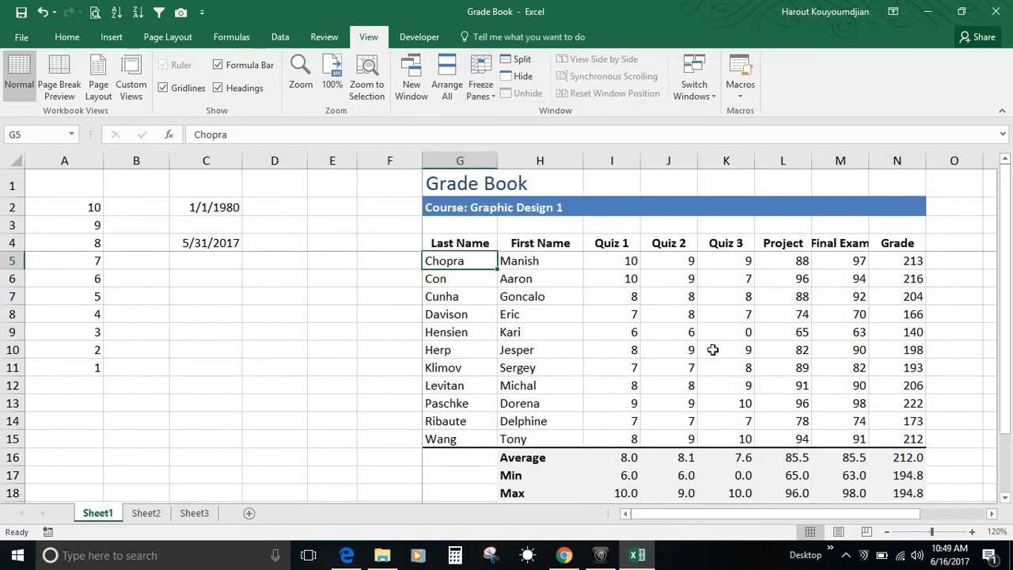
- Check the frozen header rows against the rest of the grade book and unfreeze the panes
scroll(712, 349, down, 3)
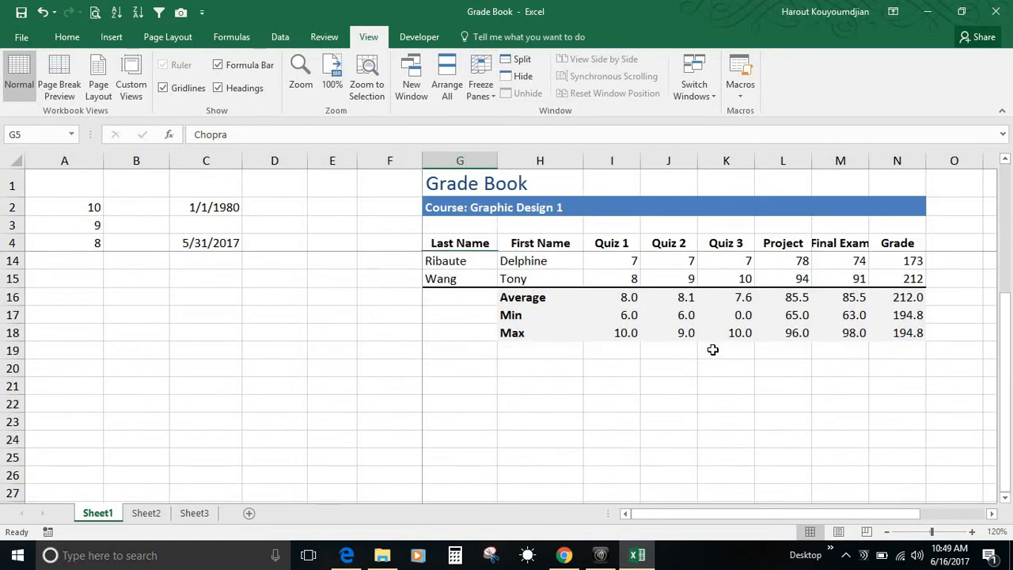
scroll(712, 349, down, 2)
scroll(712, 350, up, 5)
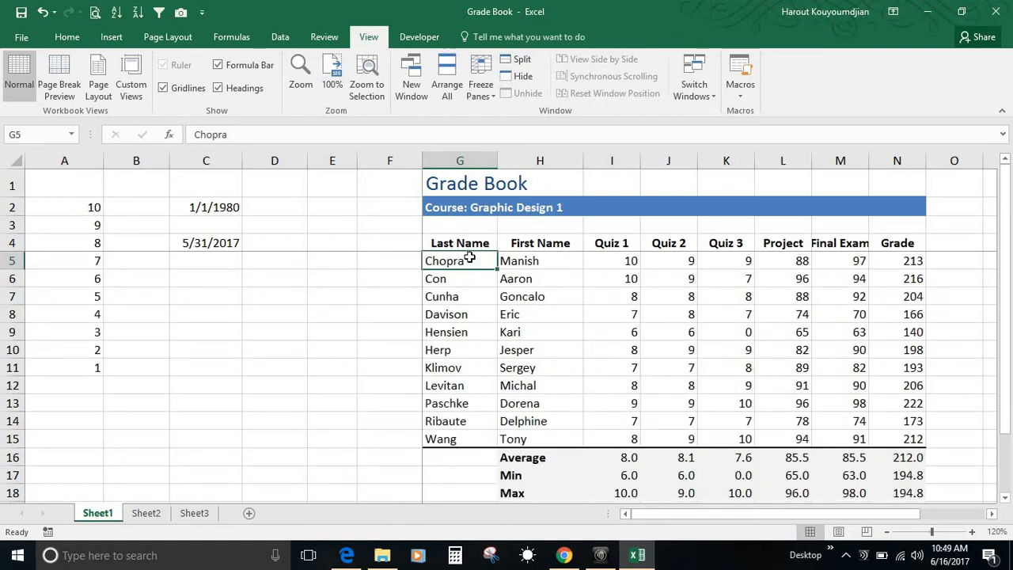
click(480, 84)
click(546, 111)
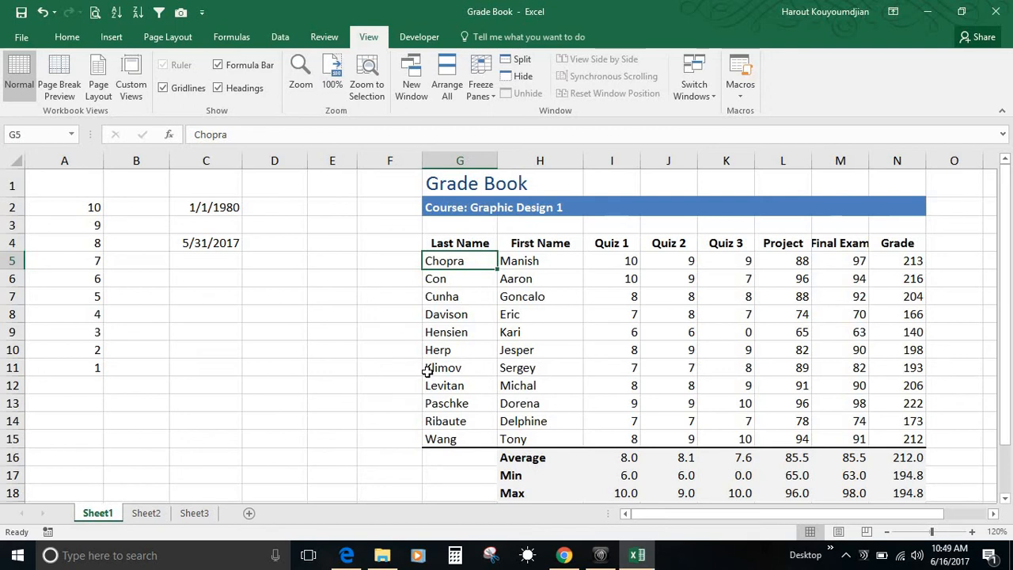
click(68, 37)
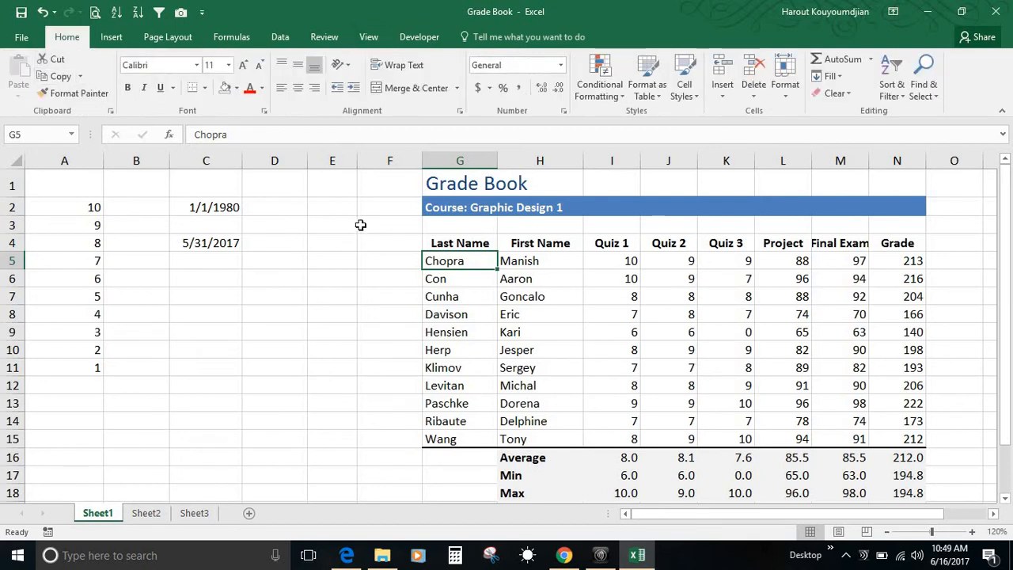
click(622, 96)
key(Escape)
click(630, 276)
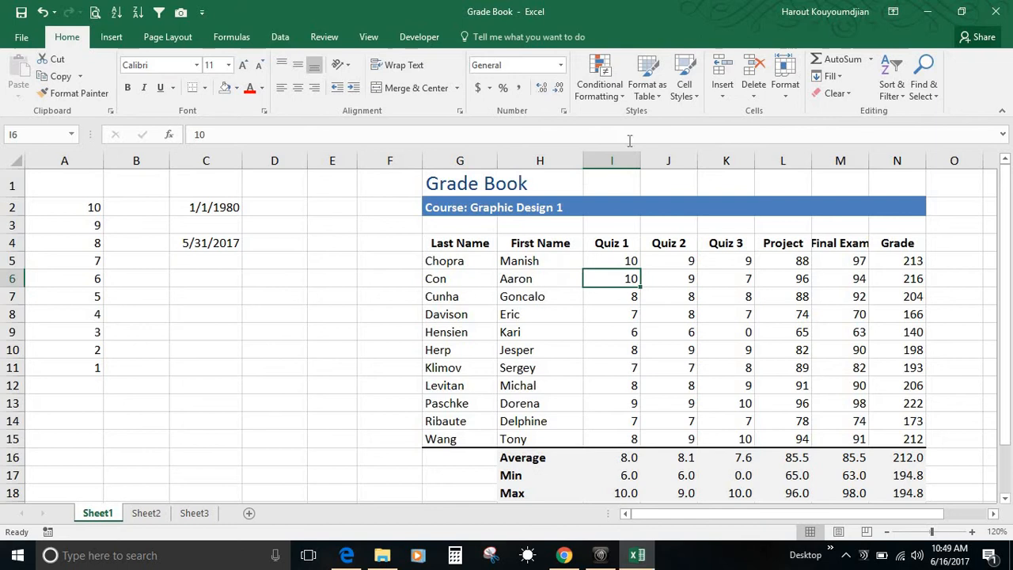
click(619, 97)
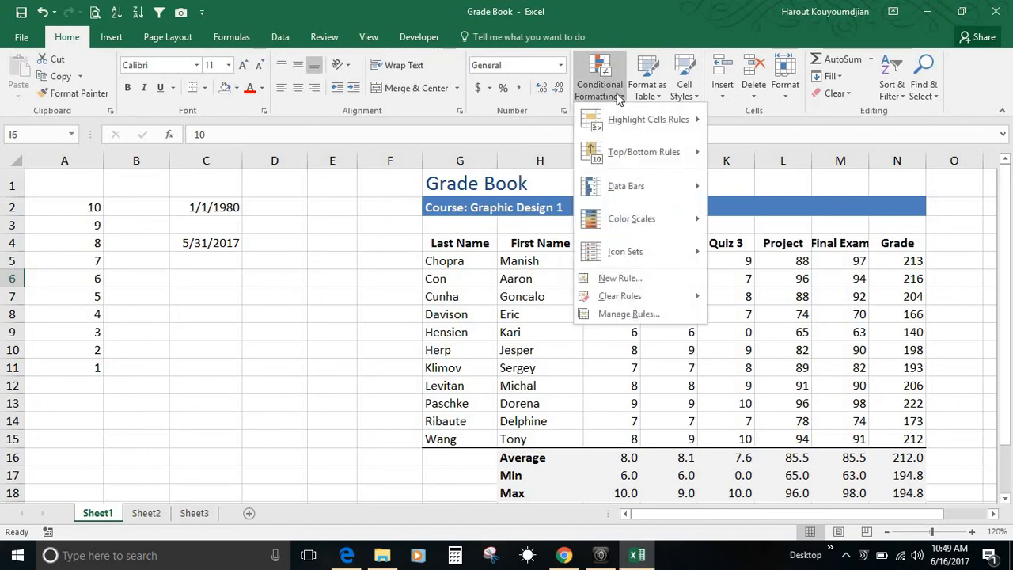
click(774, 375)
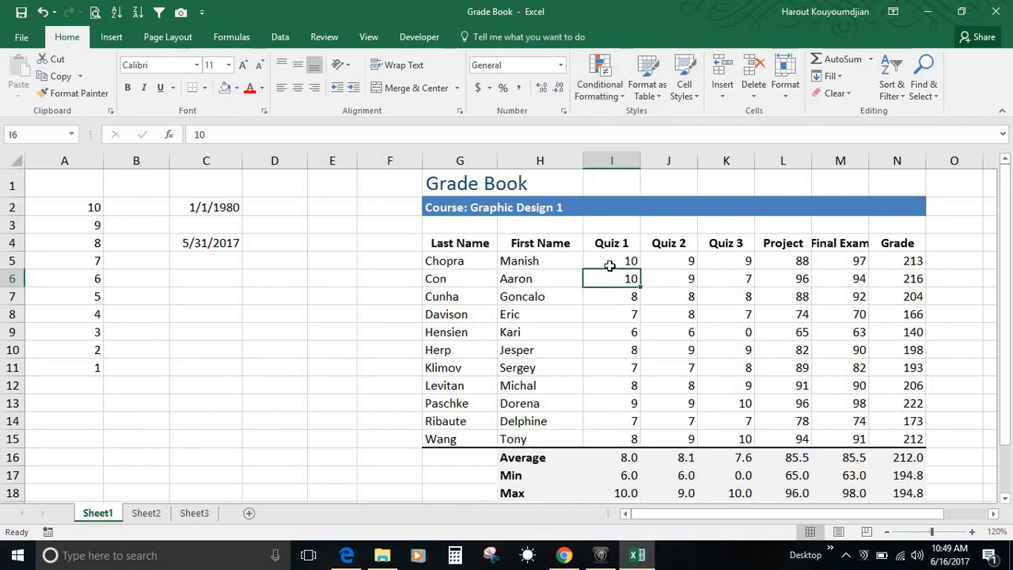
- Apply a Top 10% conditional formatting rule to quiz scores I5:K15, lowering the percentage below 10, with Light Red Fill with Dark Red Text
drag(609, 261, 737, 438)
click(619, 93)
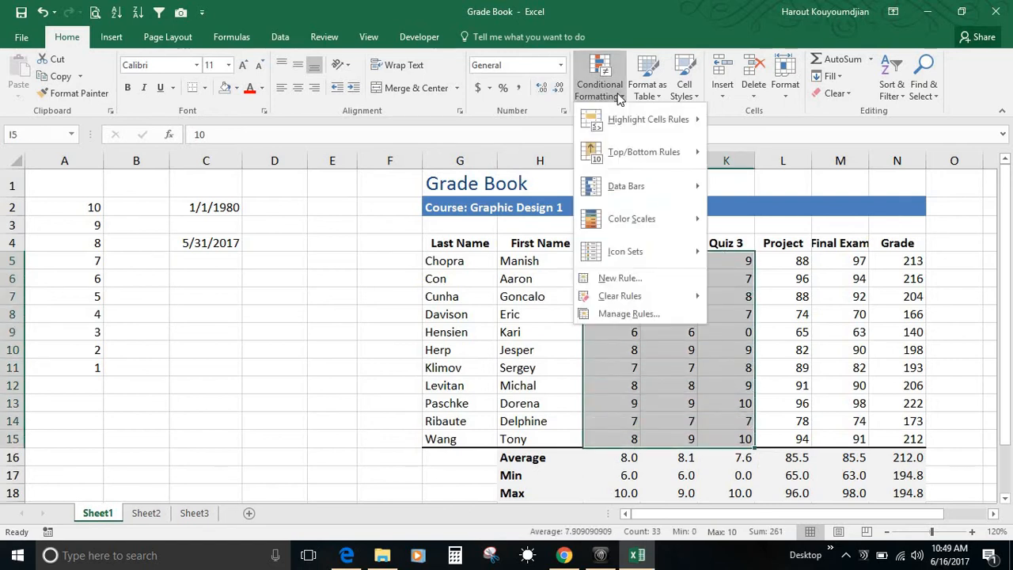
mouse_move(651, 158)
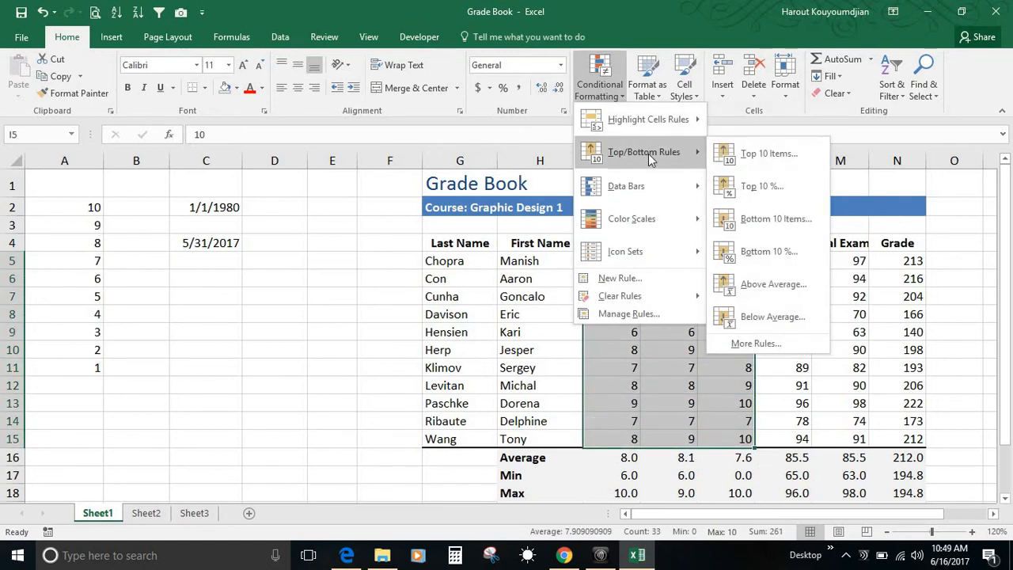
click(763, 192)
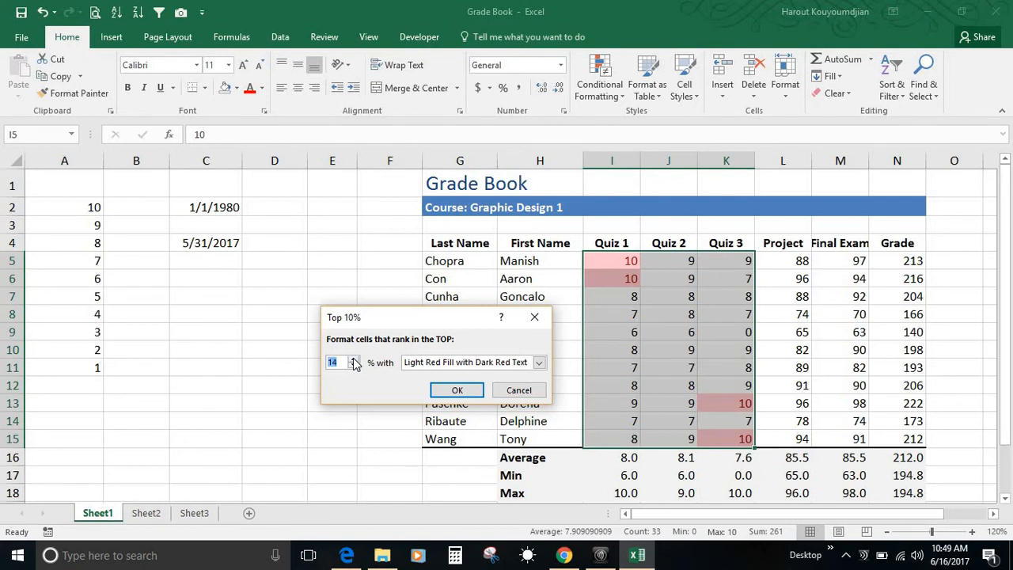
click(354, 359)
click(354, 360)
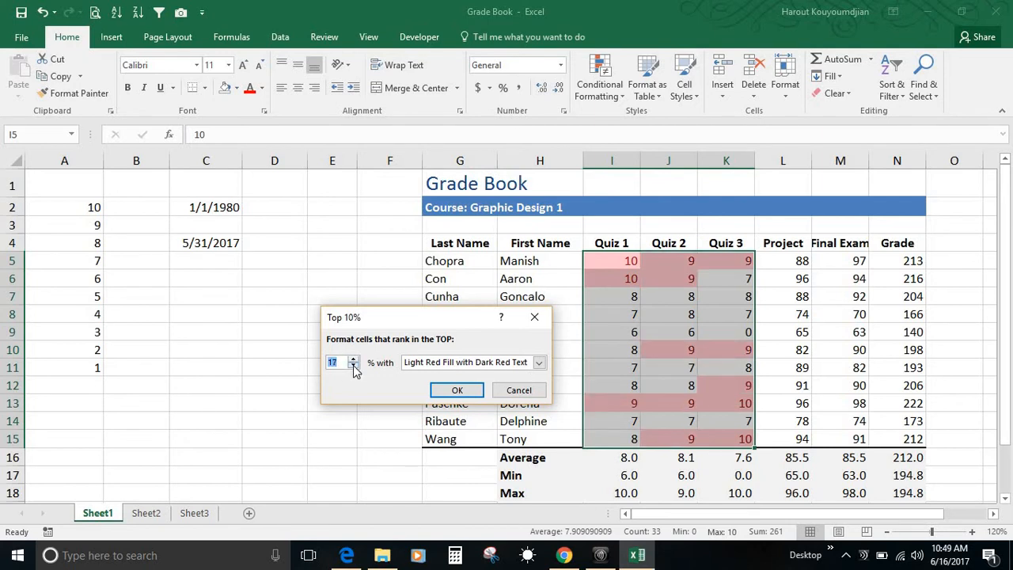
click(354, 366)
click(354, 365)
click(354, 366)
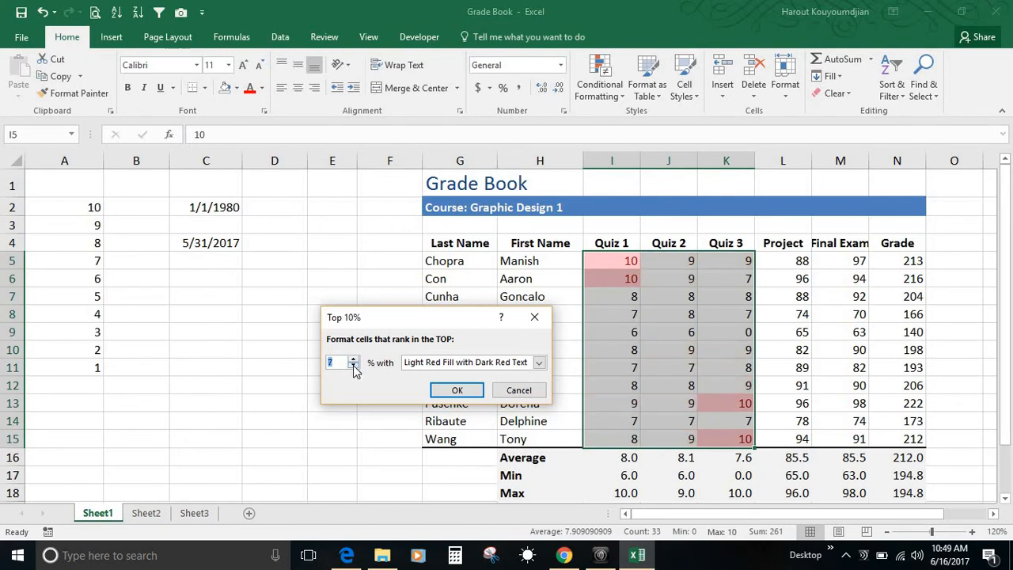
click(456, 390)
click(637, 336)
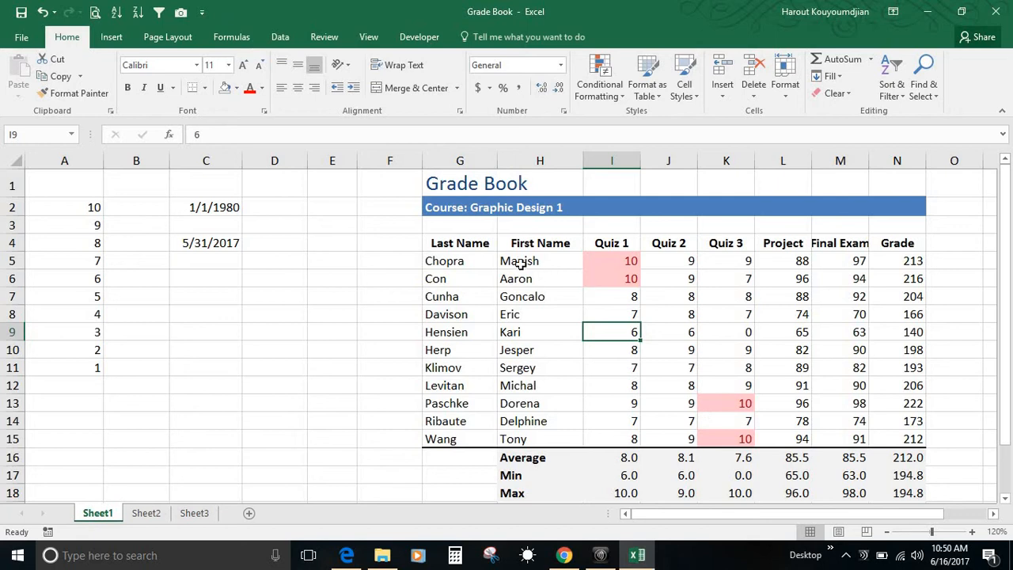
click(615, 263)
drag(614, 263, 615, 279)
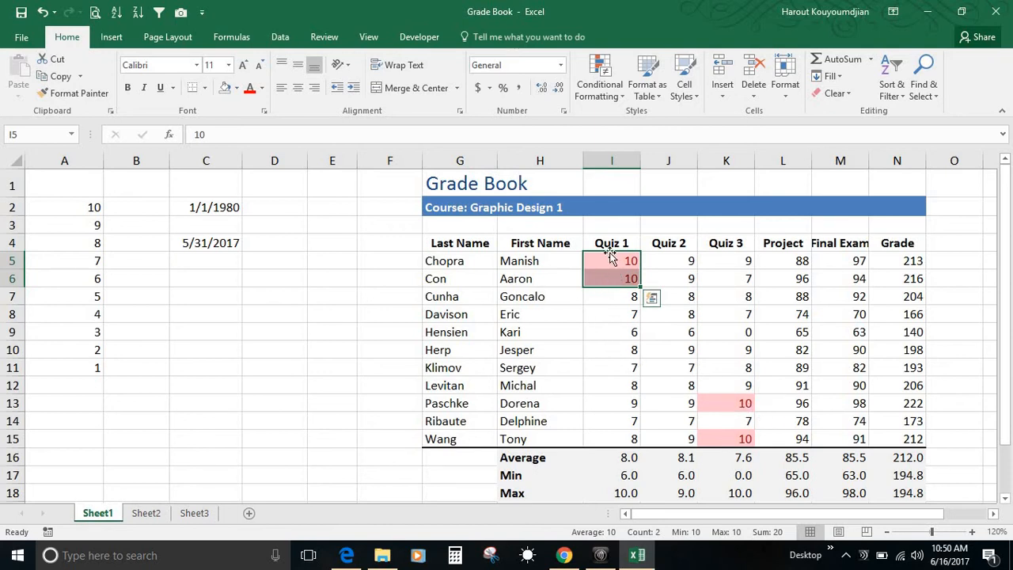
drag(611, 255, 740, 451)
click(740, 449)
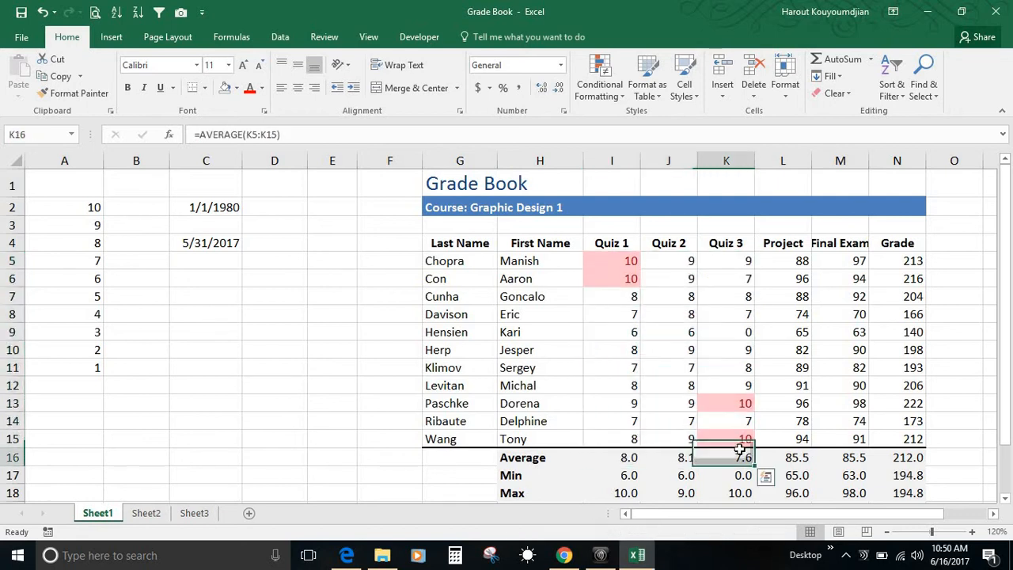
- Start a Top 10% conditional formatting rule on quiz scores I5:K15 and raise its percentage to 20
drag(610, 255, 740, 446)
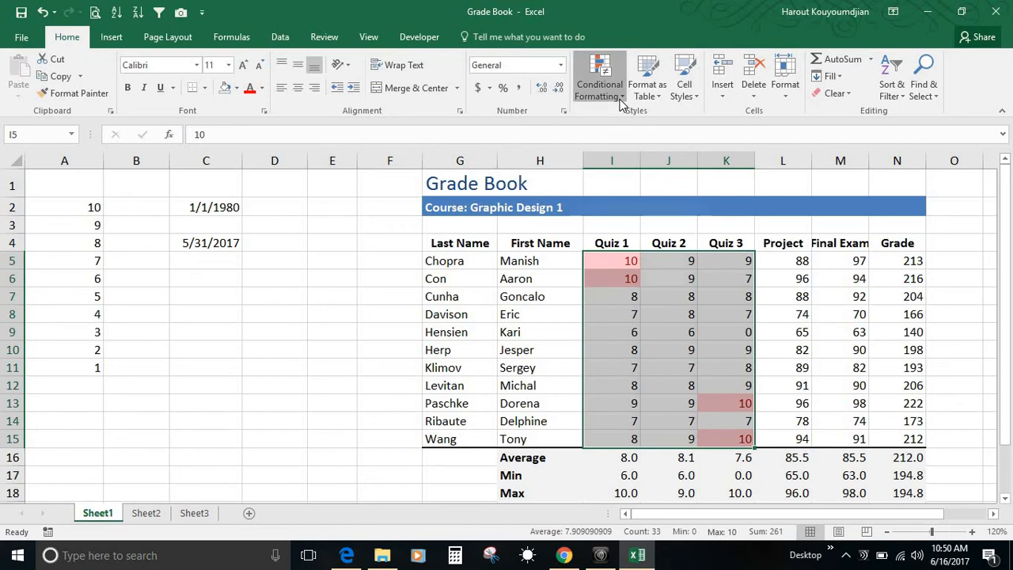
click(621, 103)
mouse_move(633, 126)
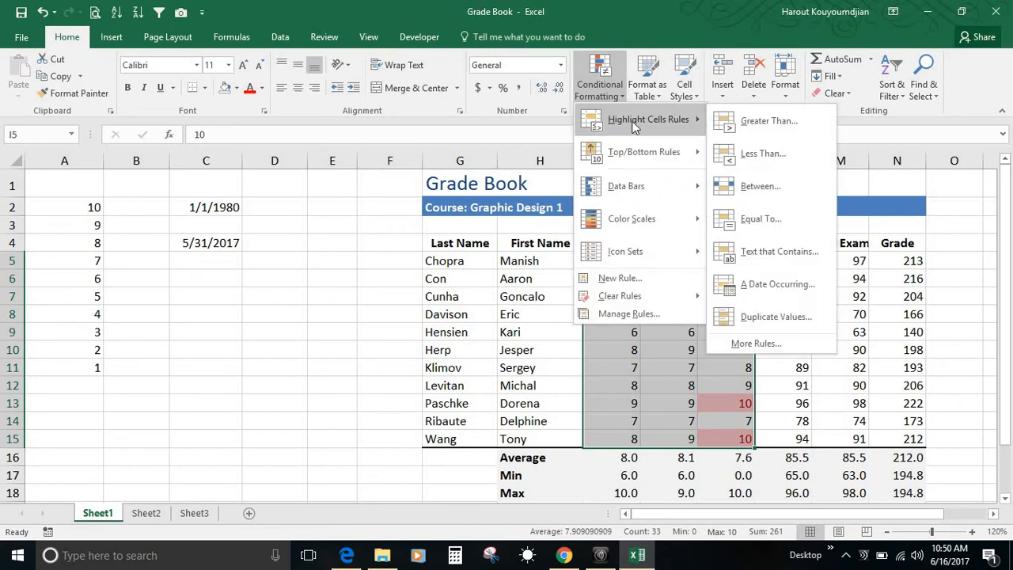
mouse_move(639, 152)
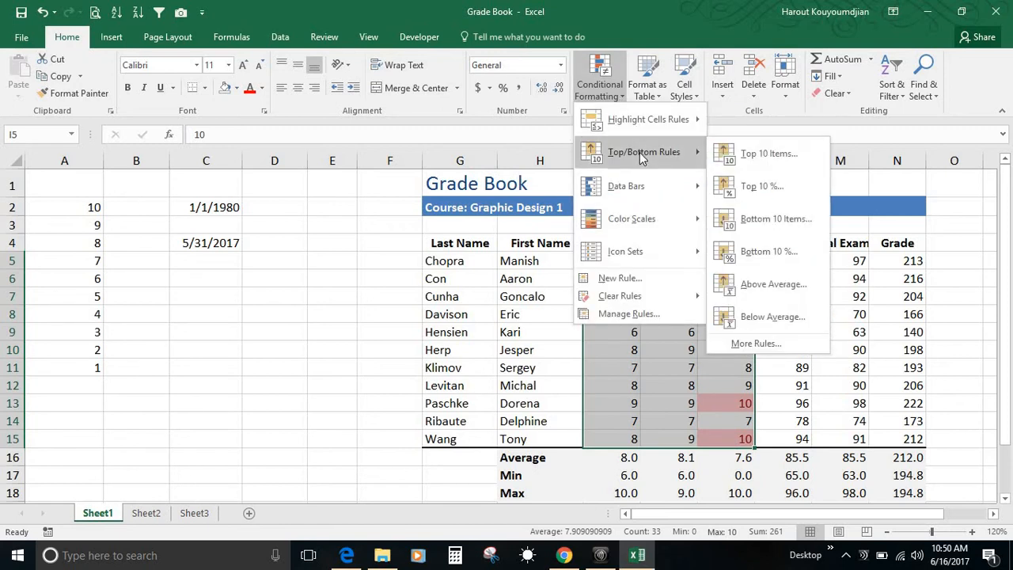
click(758, 187)
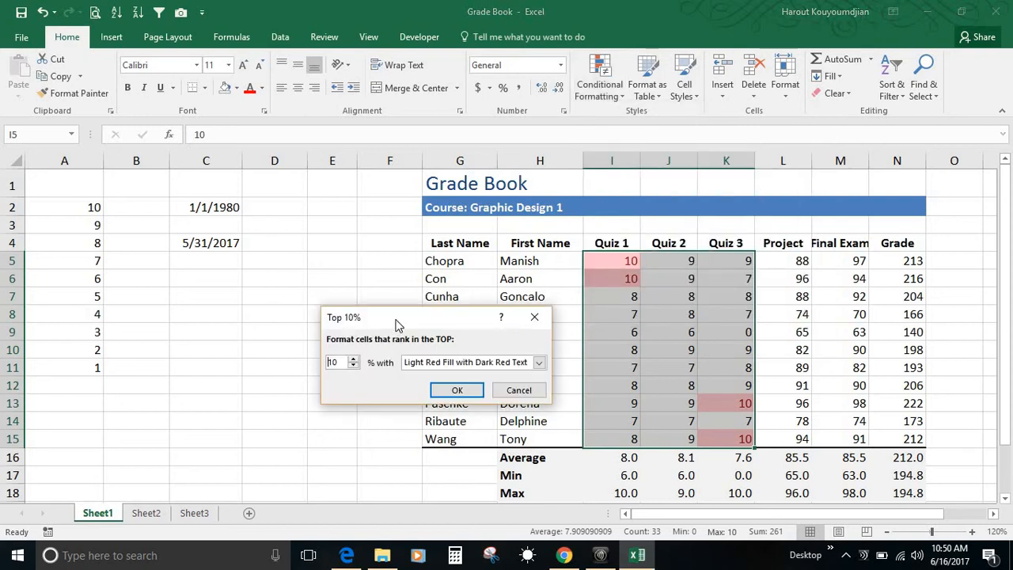
click(353, 359)
click(353, 359)
click(353, 359)
click(353, 359)
click(353, 359)
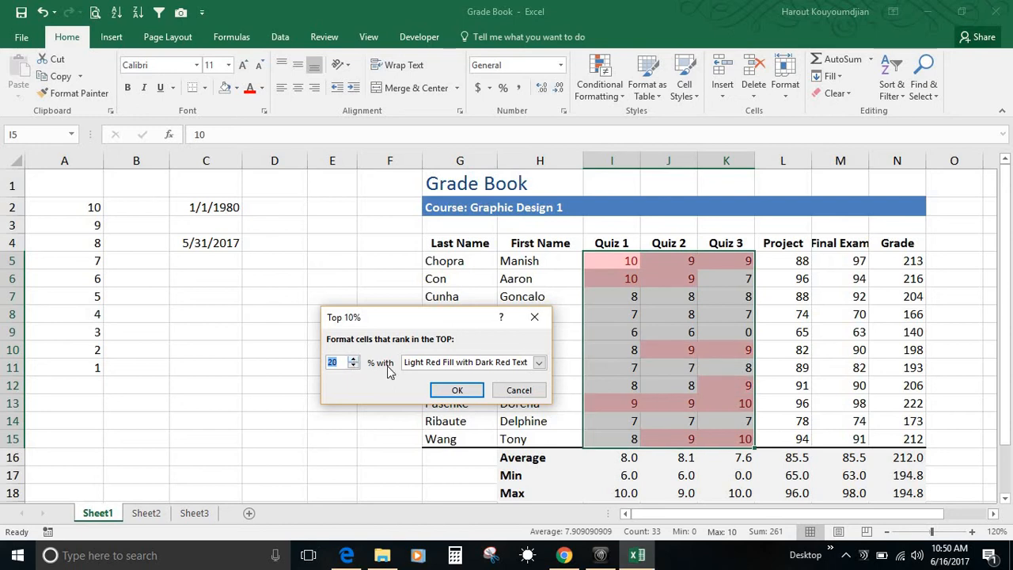
- Format the top 20% quiz scores with Green Fill with Dark Green Text and apply the rule
click(539, 363)
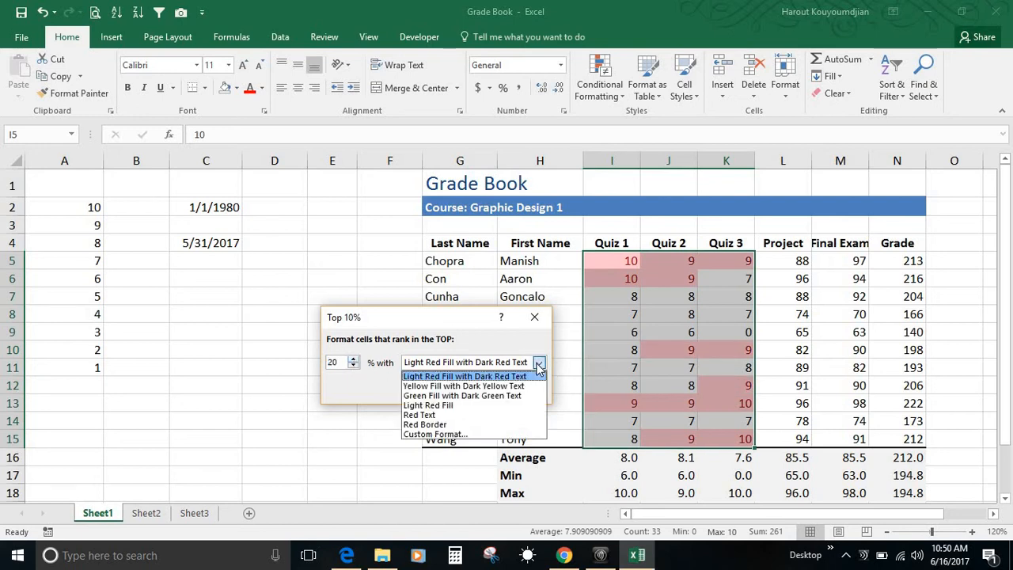
click(498, 398)
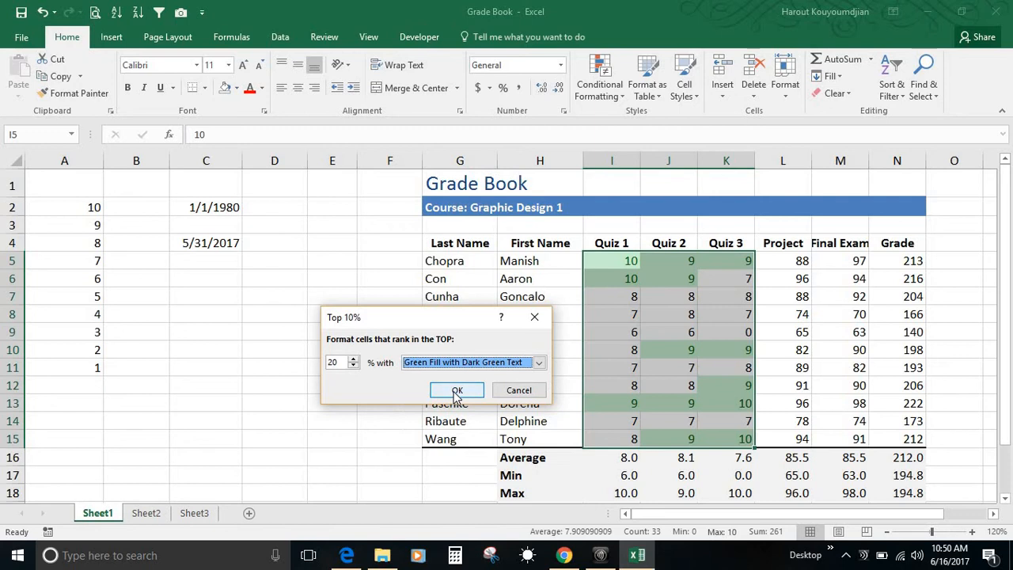
click(457, 391)
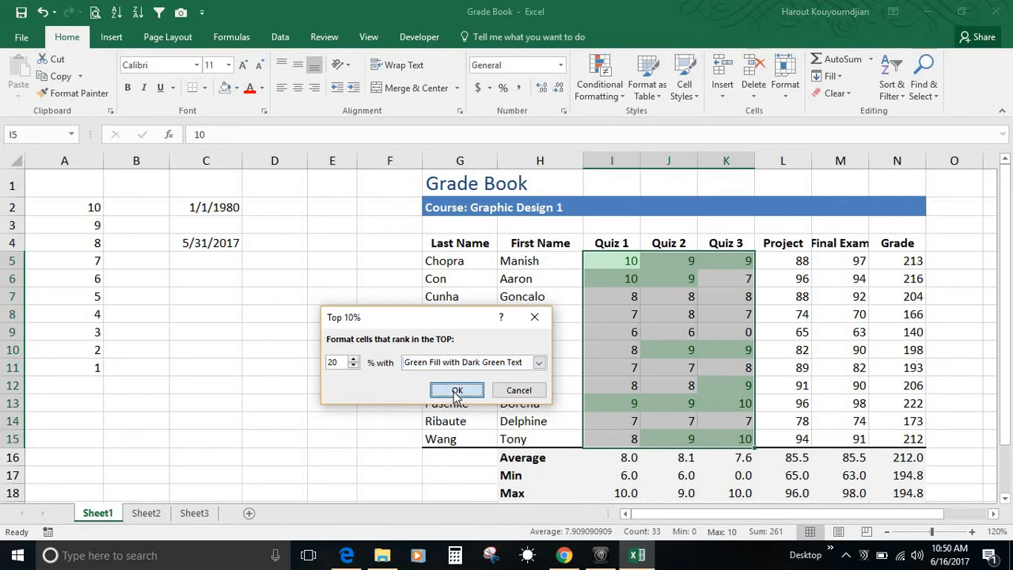
click(652, 381)
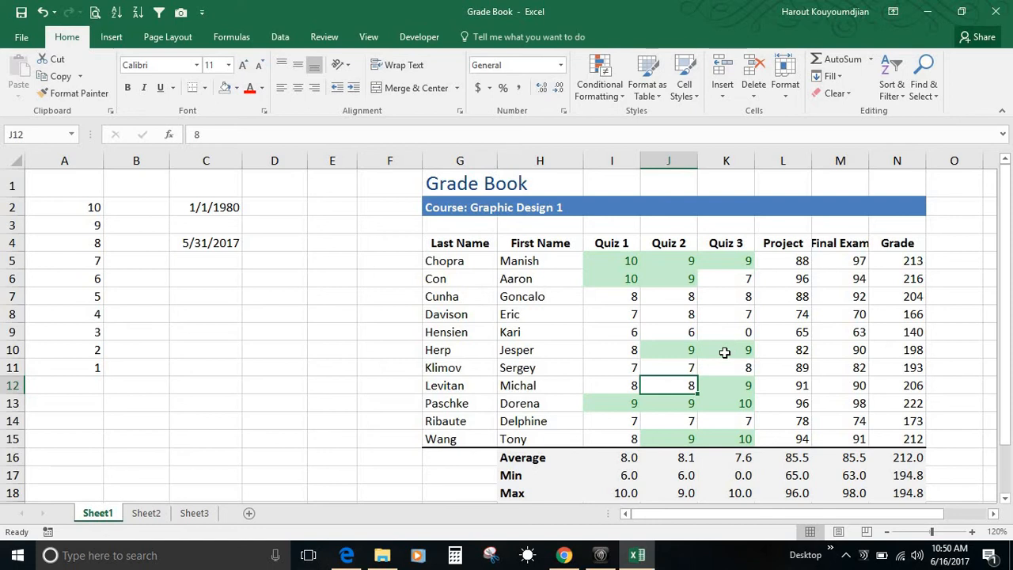
- Apply a Top 10% conditional formatting rule with Light Red Fill with Dark Red Text to the grades in N5:N15
drag(900, 258, 902, 443)
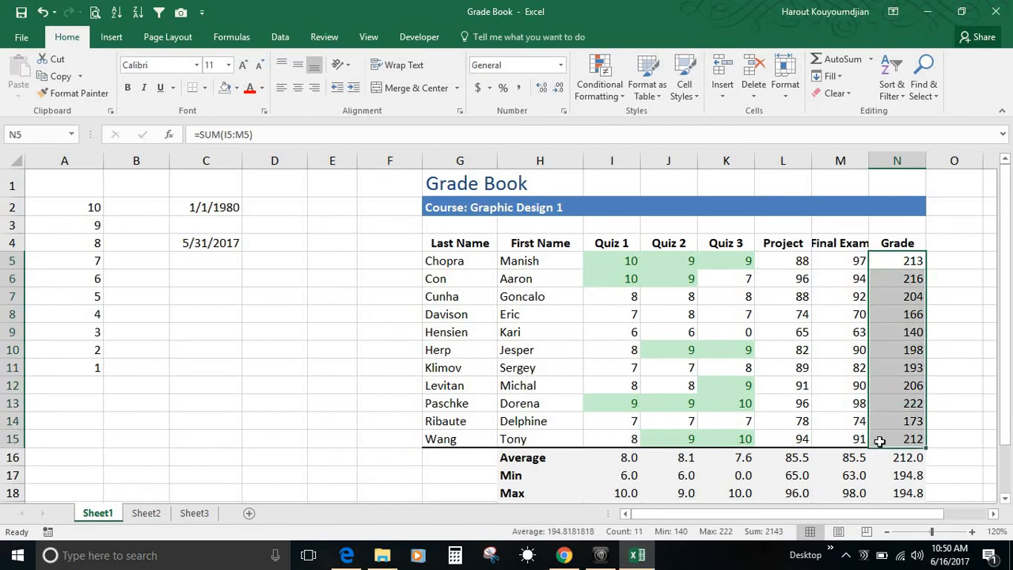
click(622, 95)
mouse_move(647, 154)
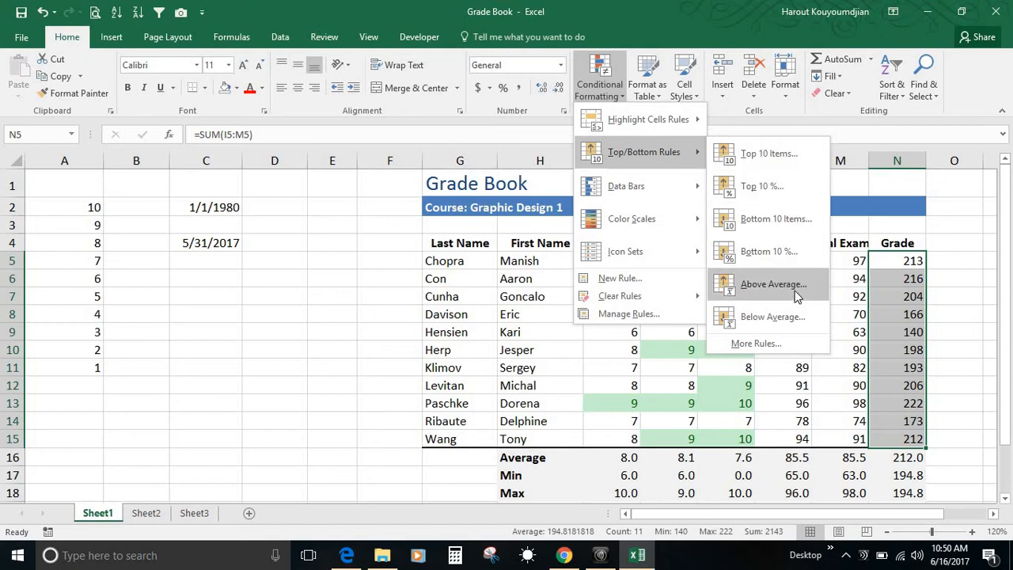
click(764, 187)
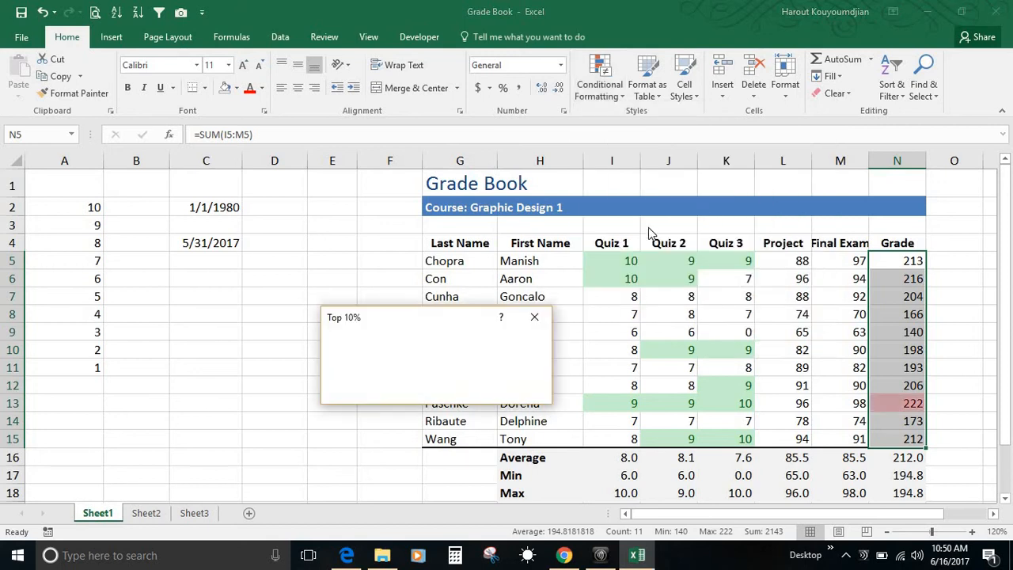
click(457, 390)
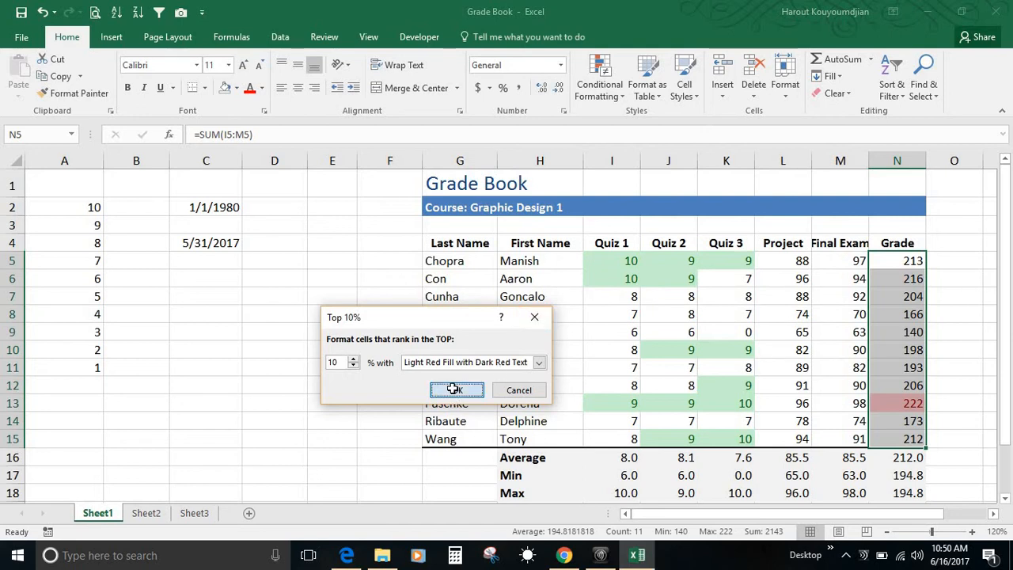
click(890, 406)
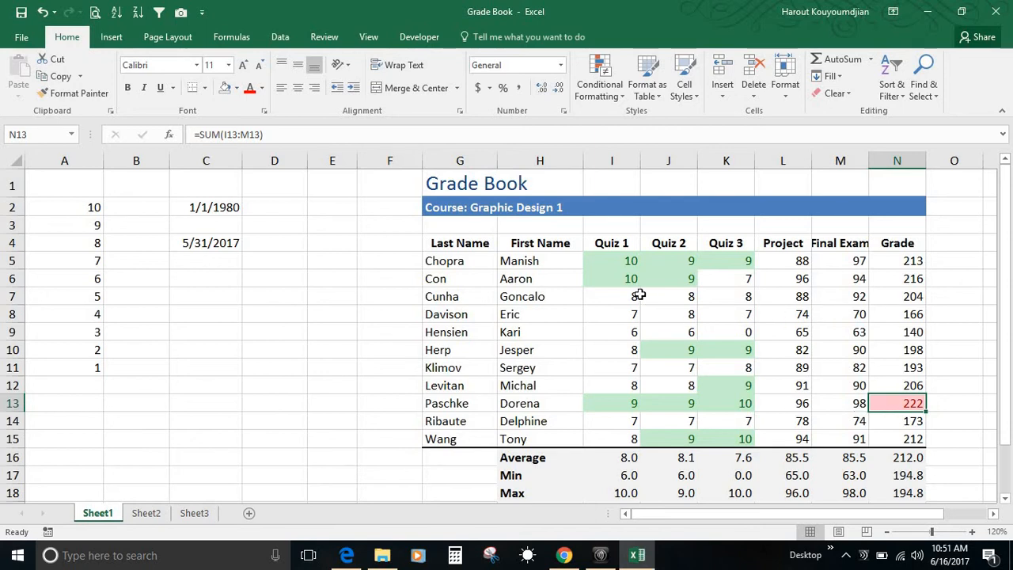
click(622, 262)
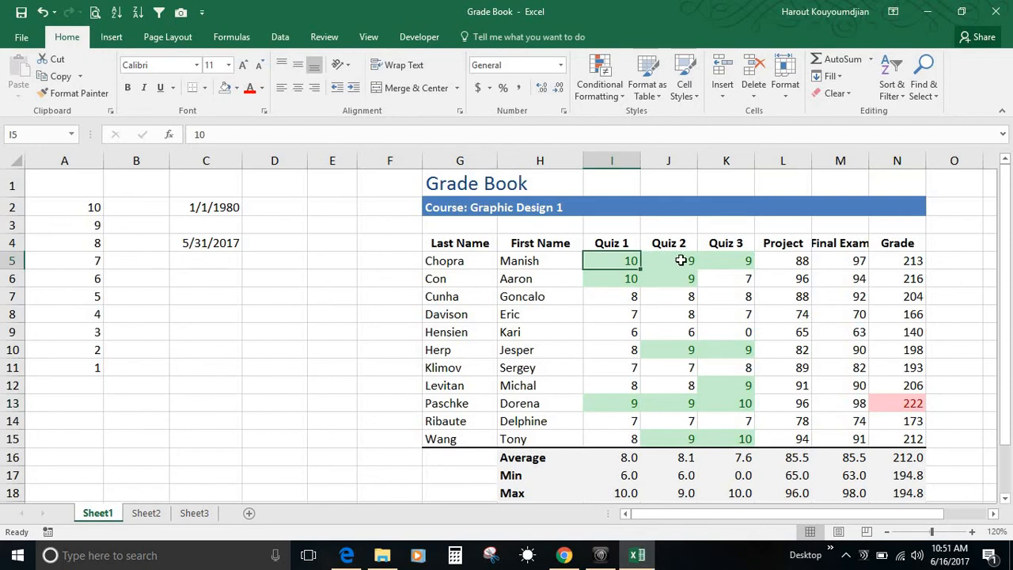
click(622, 280)
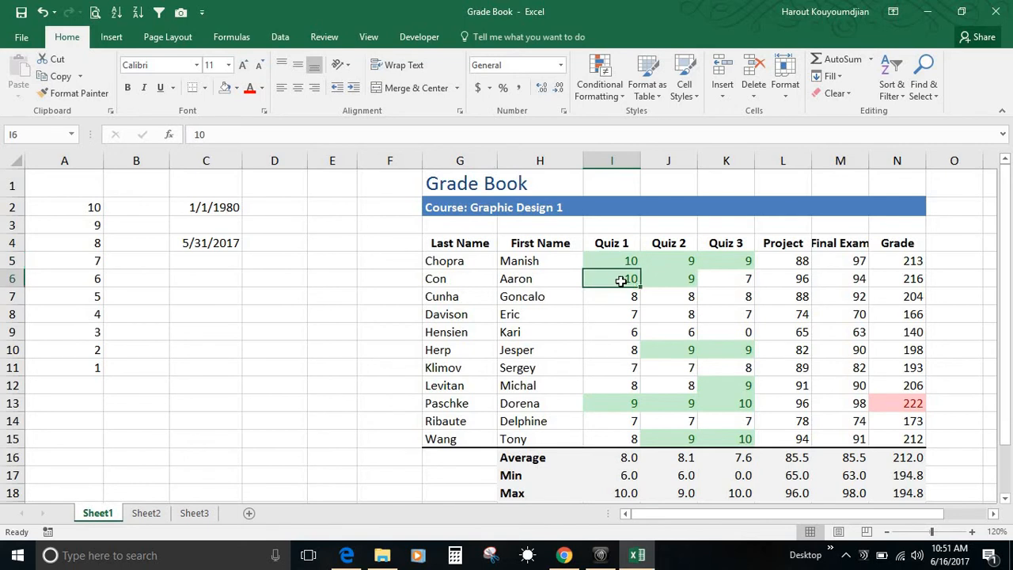
click(673, 279)
click(712, 277)
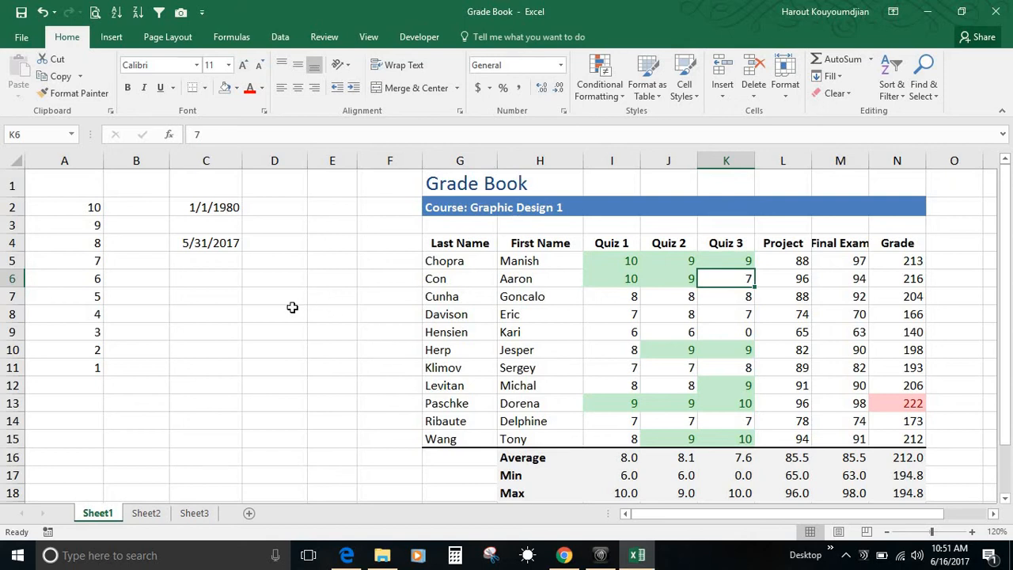
- Enter the formula =4+5 in cell D7 and =2*5 in cell D8
click(259, 296)
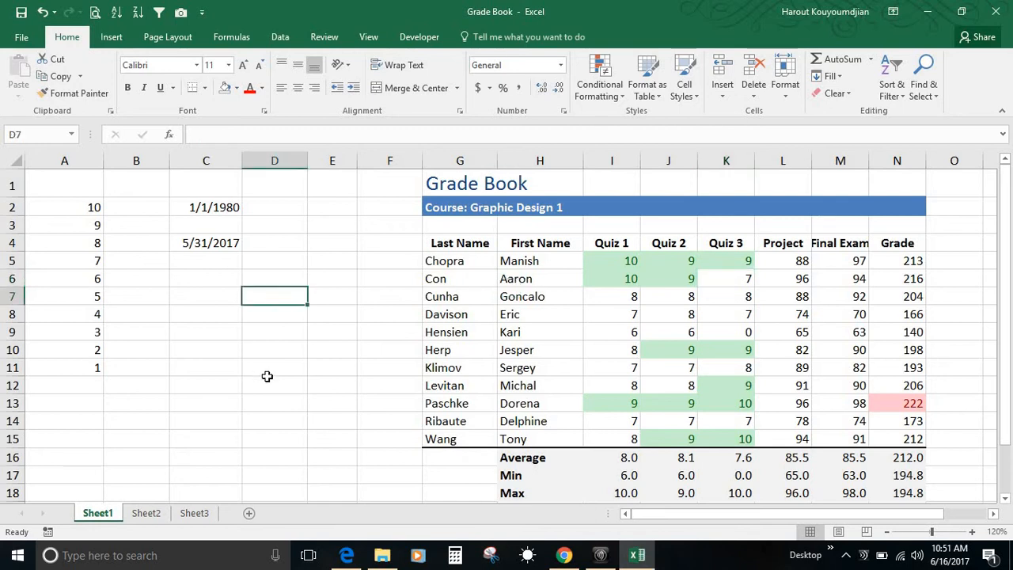
text(=)
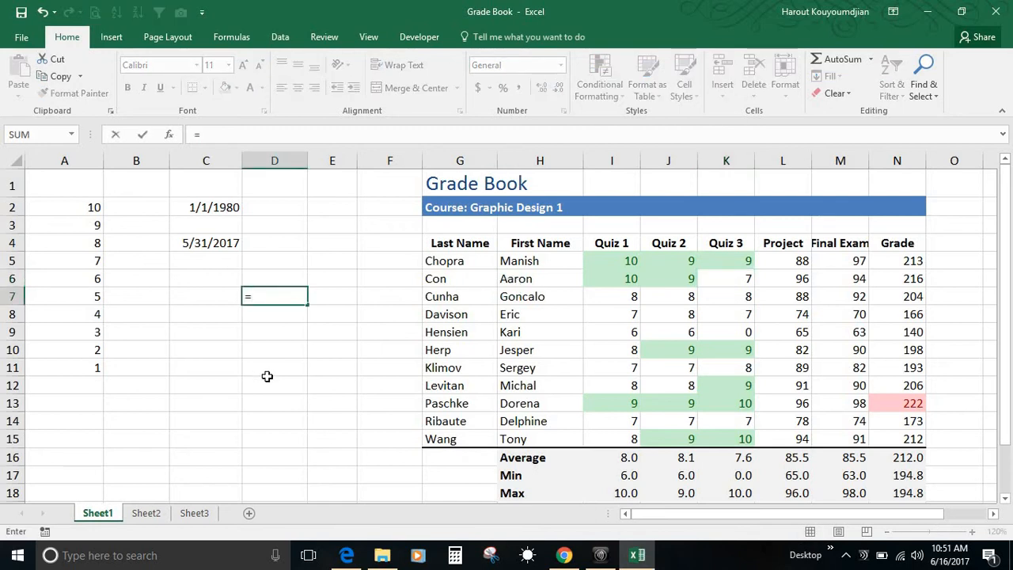
text(4+5)
key(Return)
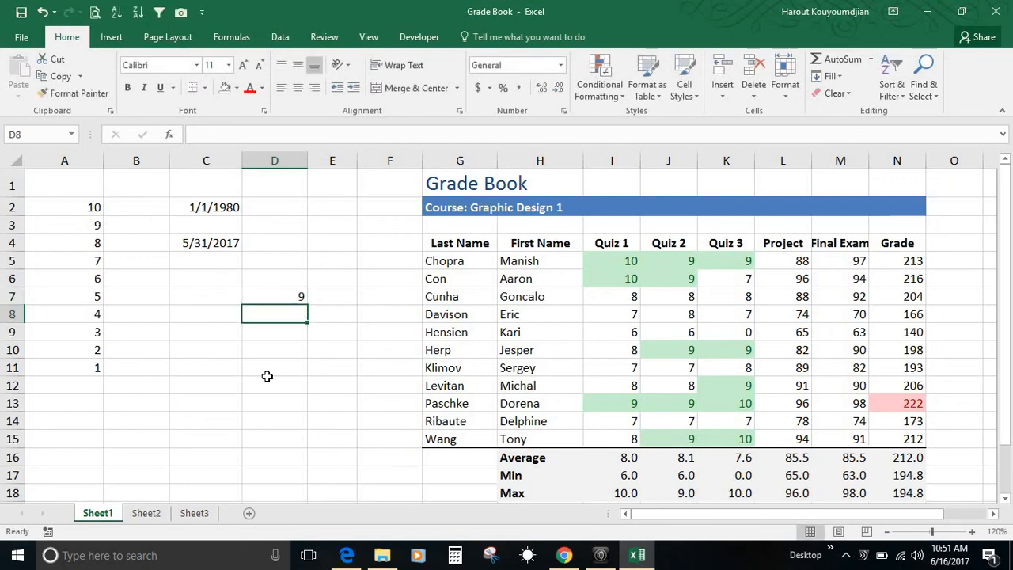
text(=)
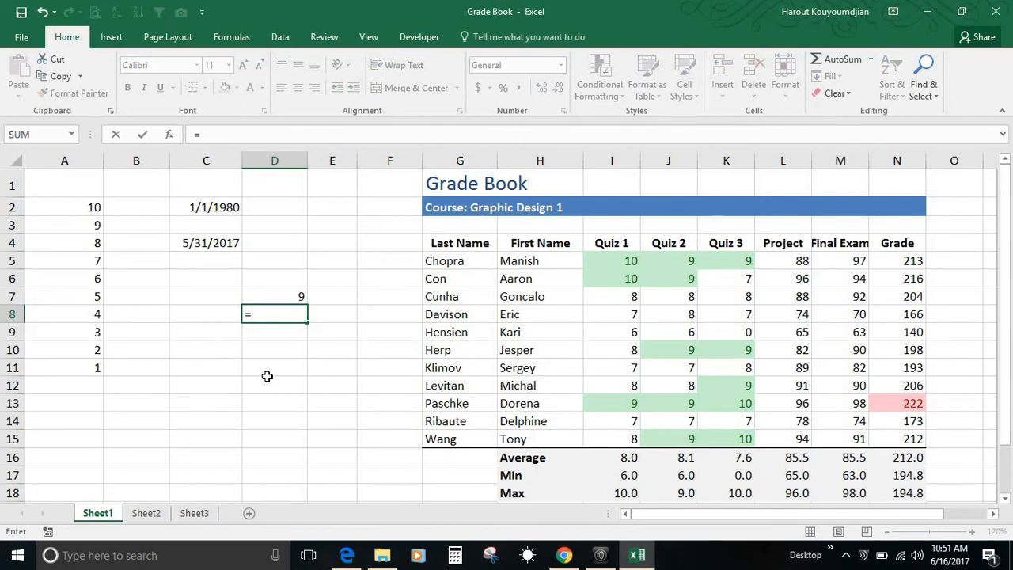
text(2*5)
key(Return)
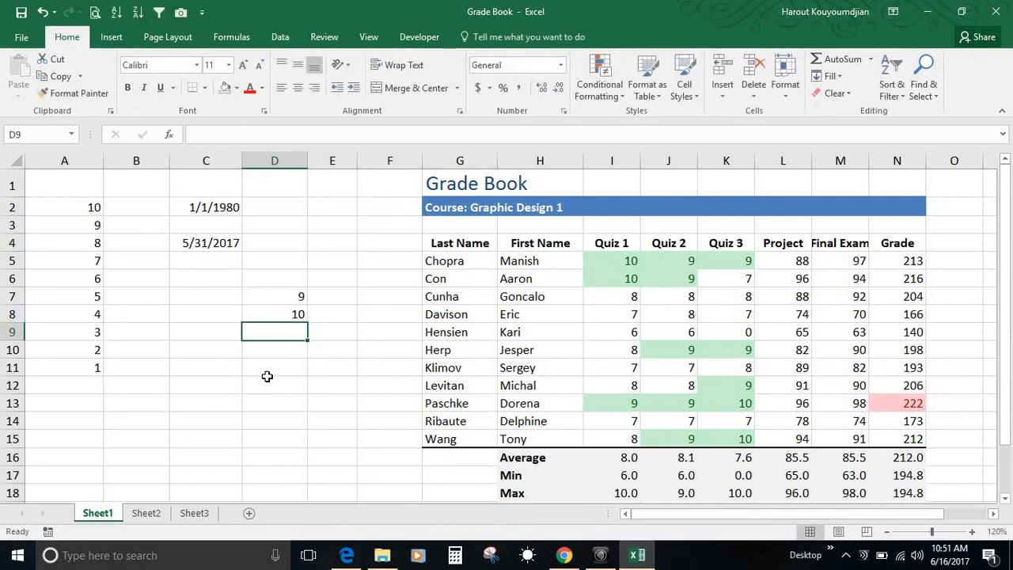
- Enter the formula =10/8 in cell C7 and select cell E7
key(Up)
key(Up)
key(Left)
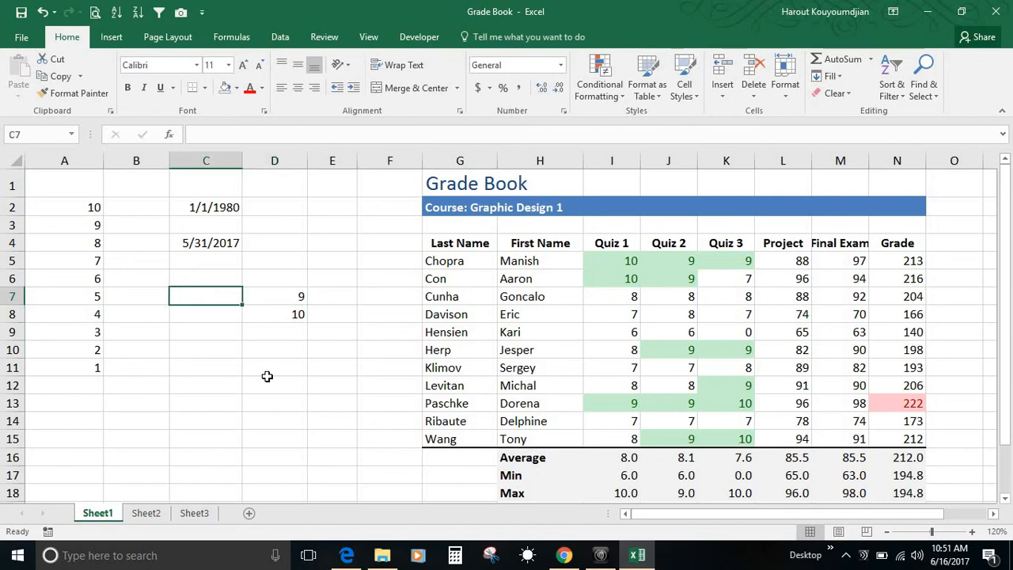
text(=)
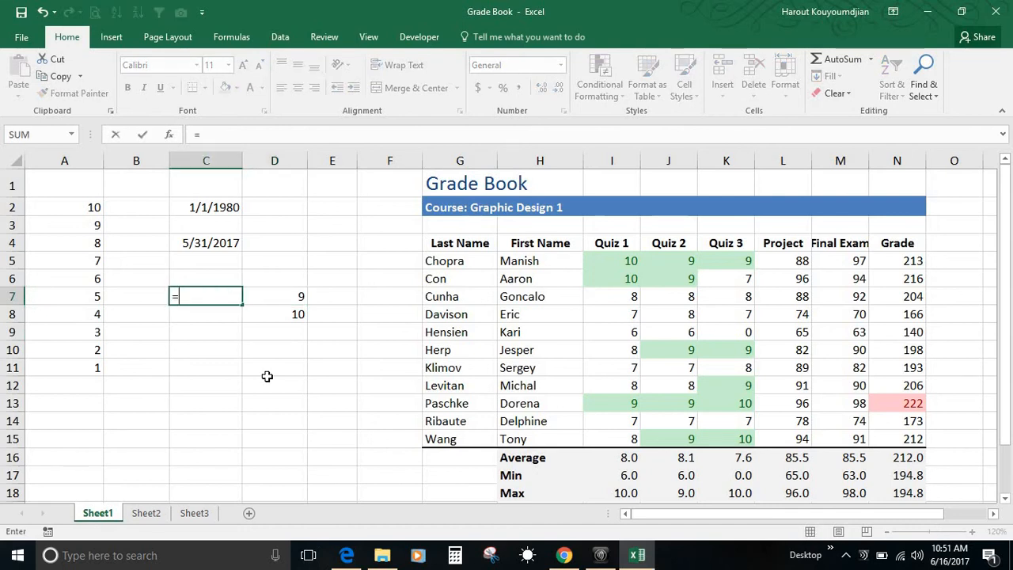
text(10/8)
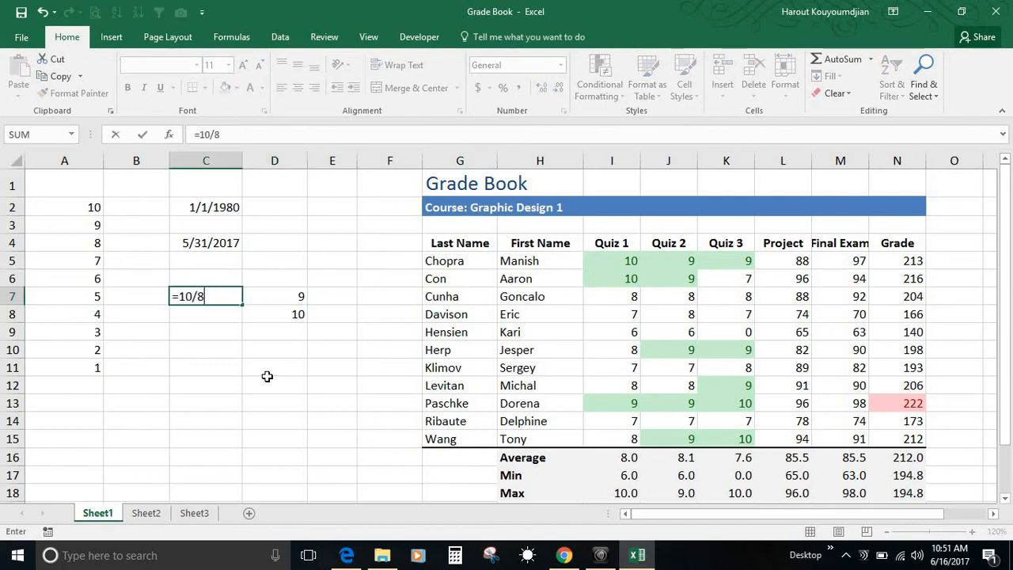
key(Return)
key(Up)
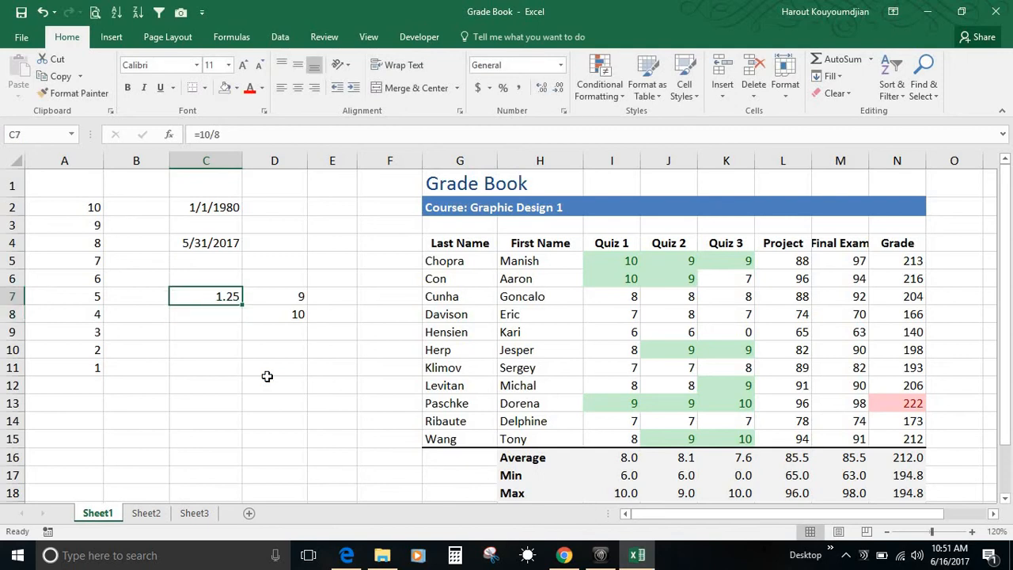
key(Right)
key(Right)
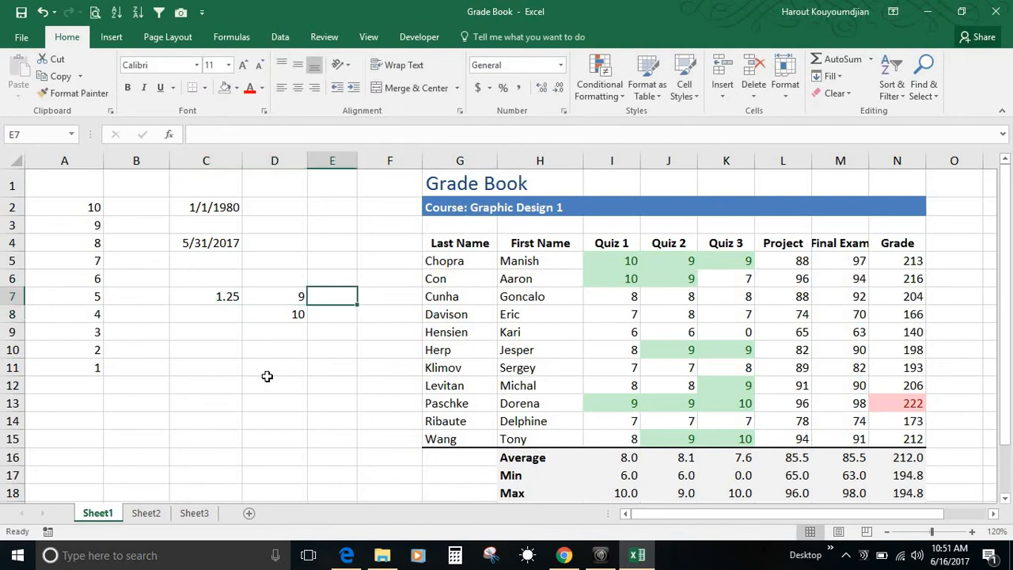
text(=sum)
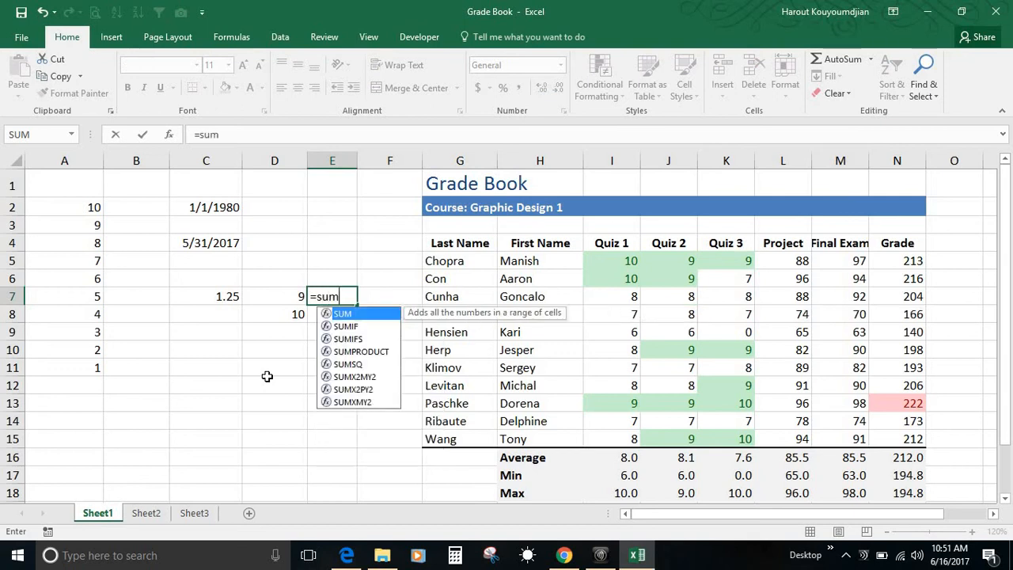
key(Left)
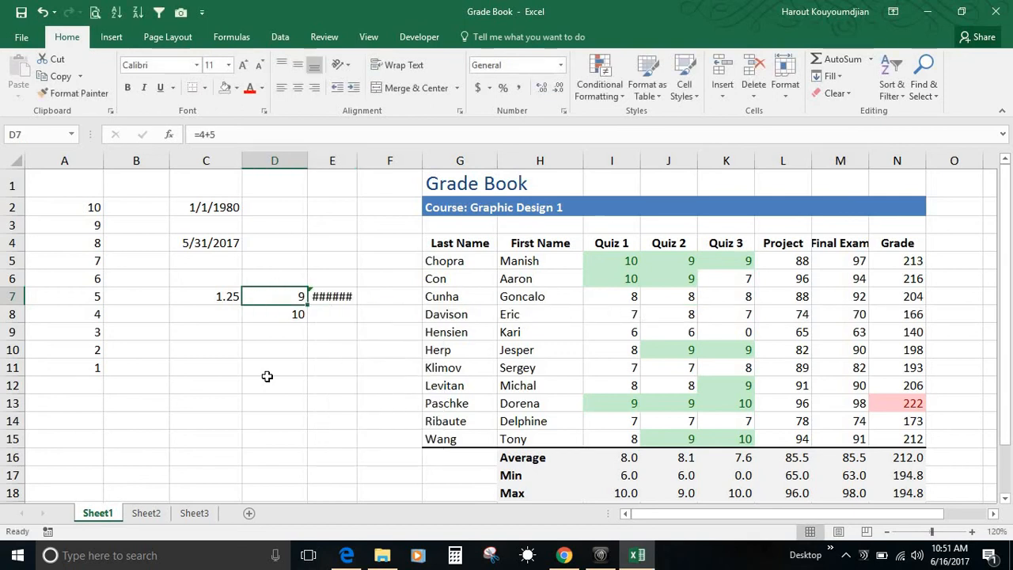
key(Right)
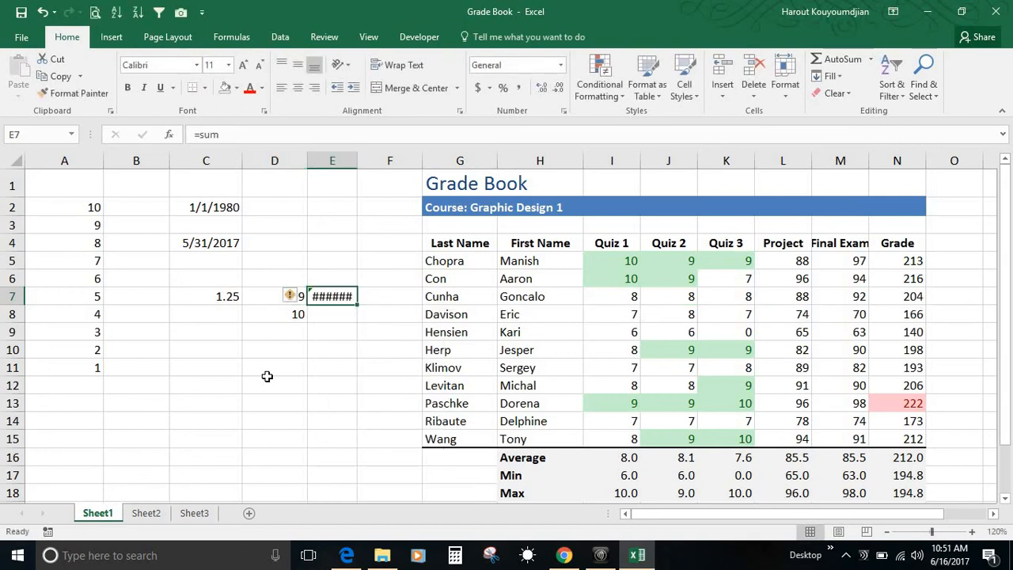
- Enter the formula =SUM(D7+C7) in cell E7 to add the two neighbouring results
text(=sum()
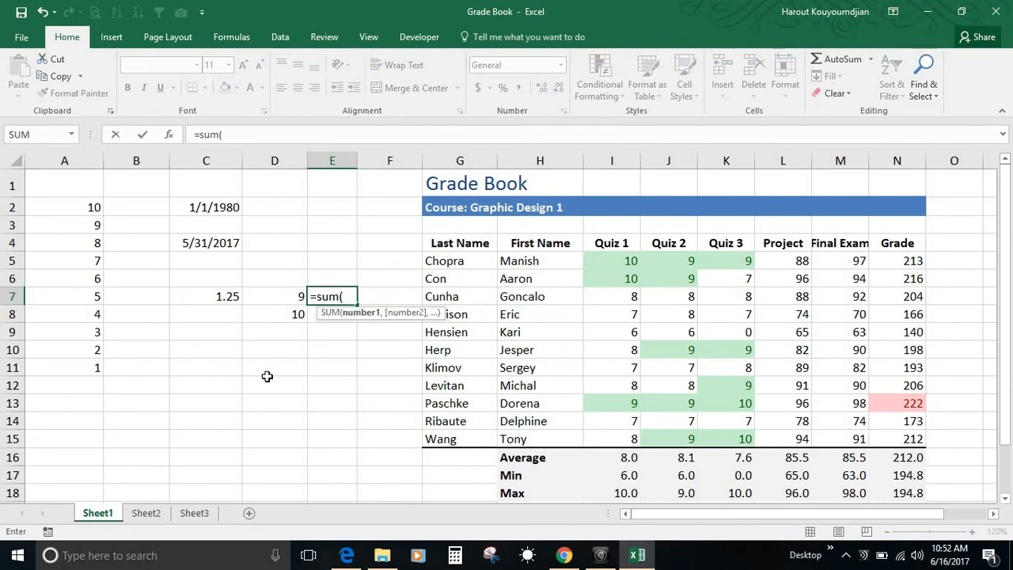
key(Left)
text(+)
key(Left)
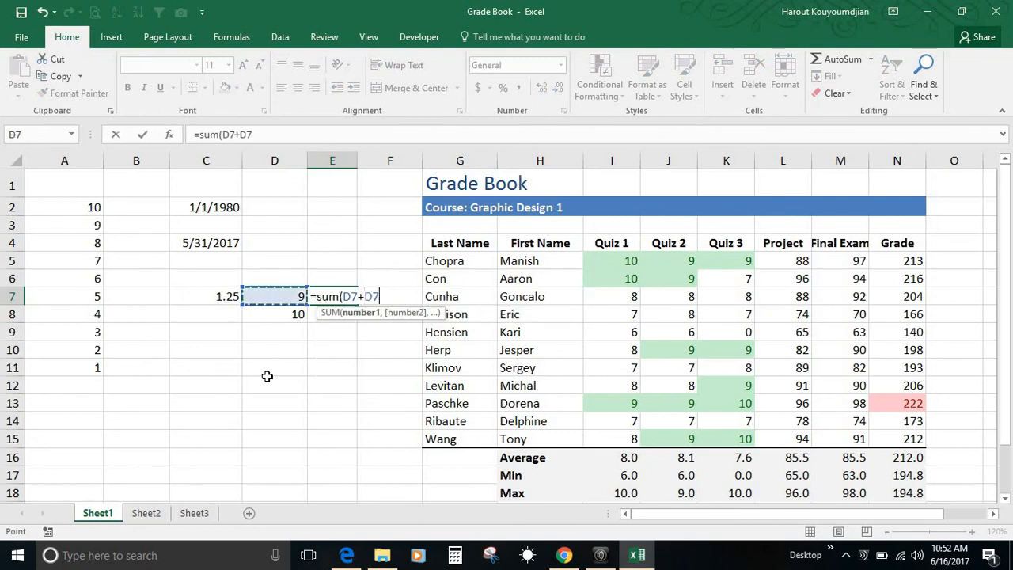
key(Left)
key(Return)
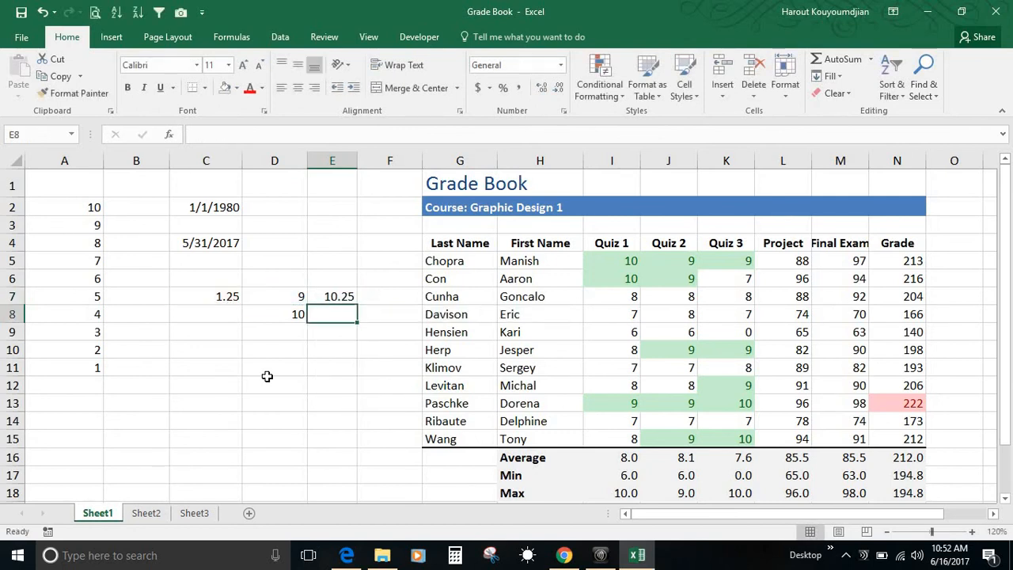
- Replace the contents of C7 with 15 and D7 with 25, and check the sum formula in E7
click(337, 299)
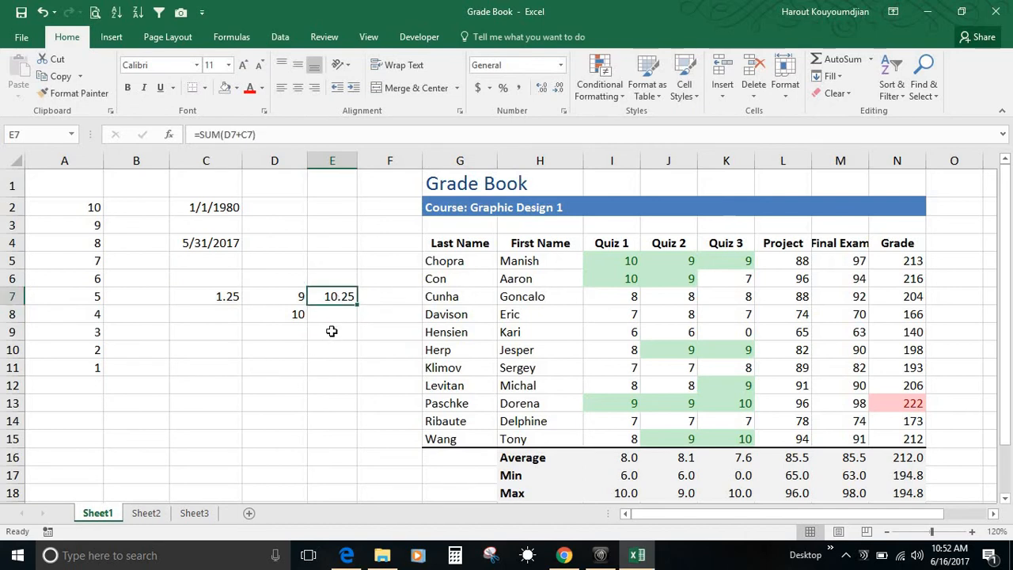
click(201, 294)
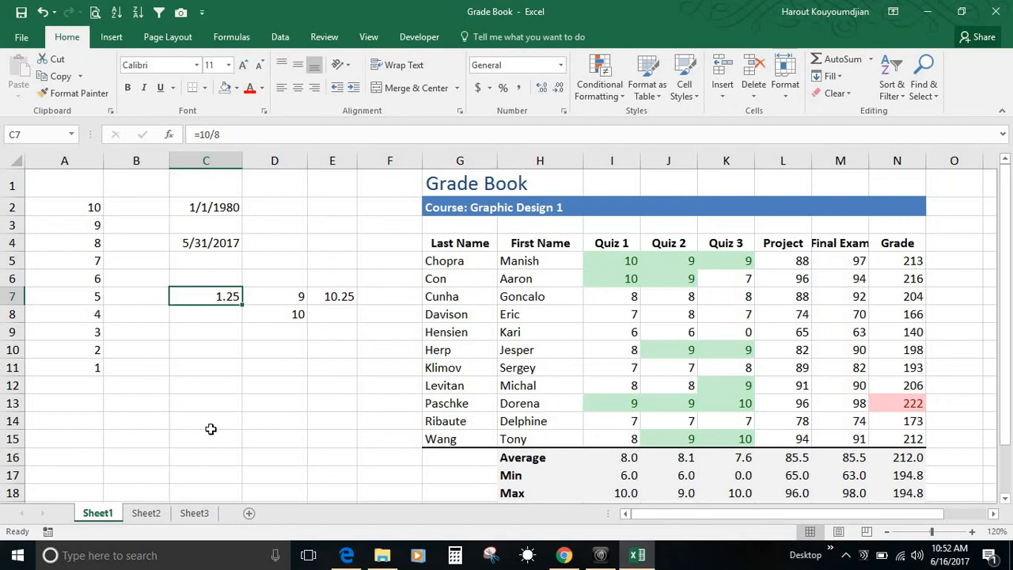
text(15)
key(Return)
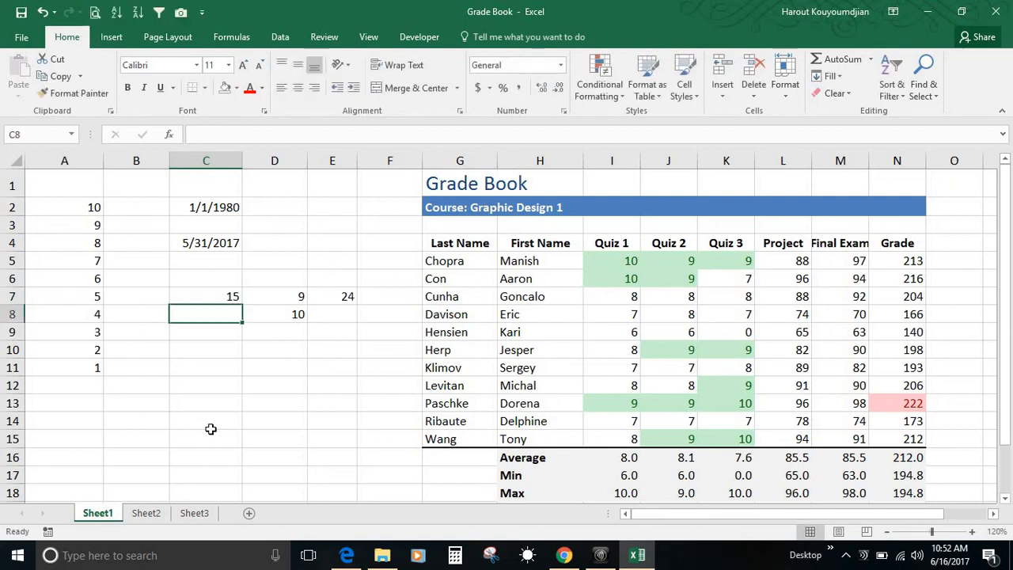
key(Up)
key(Right)
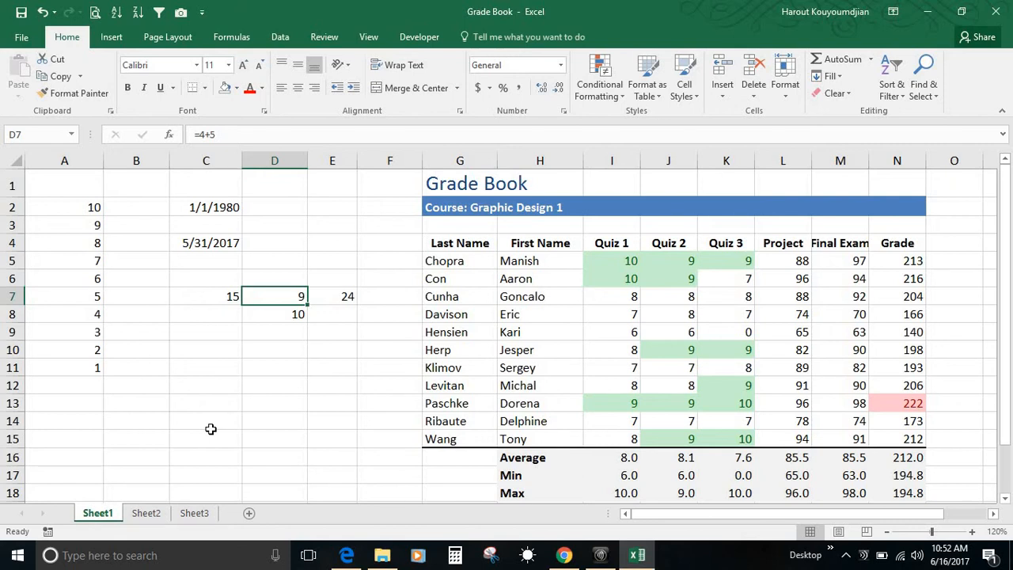
text(25)
key(Return)
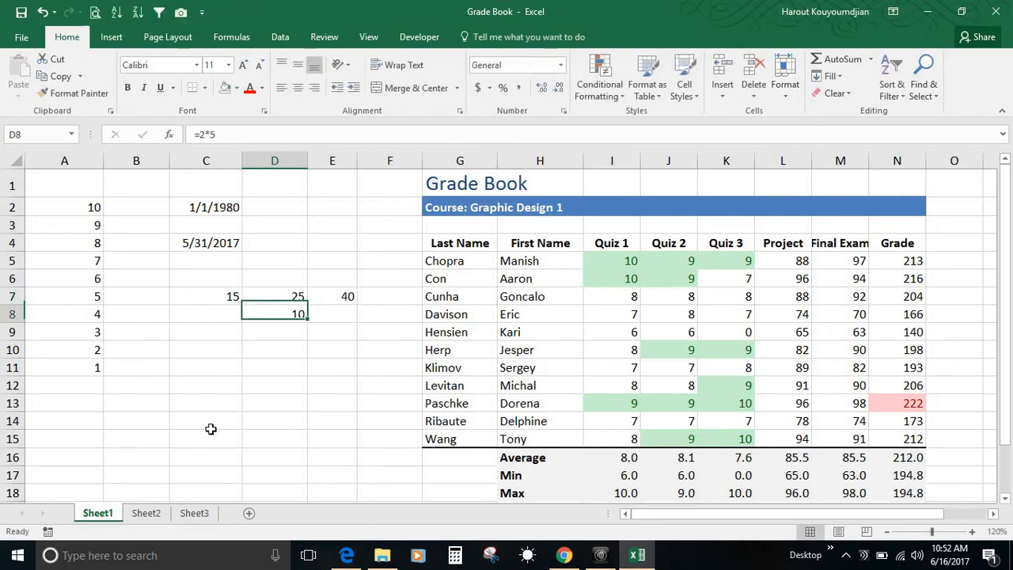
click(327, 294)
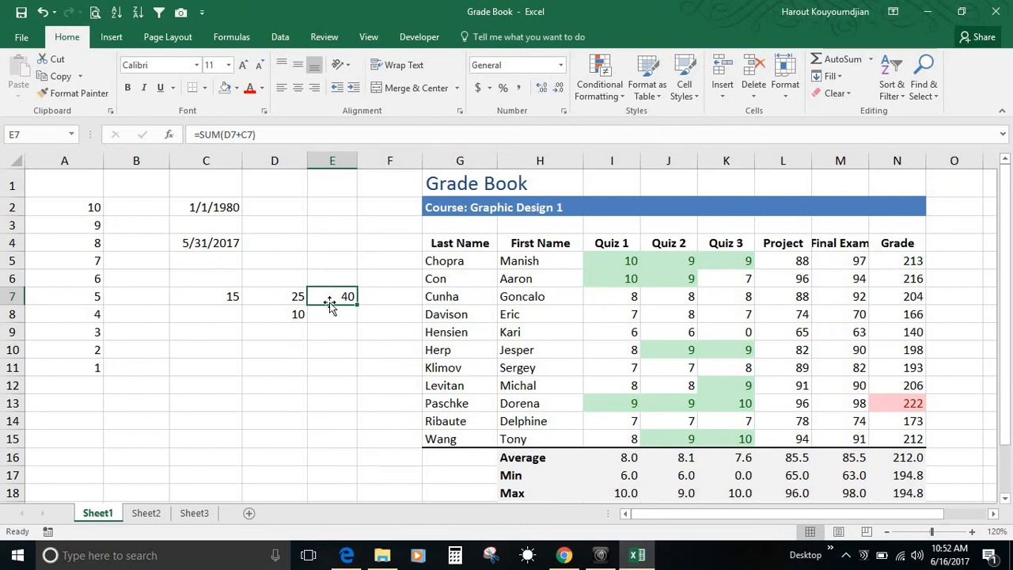
click(234, 38)
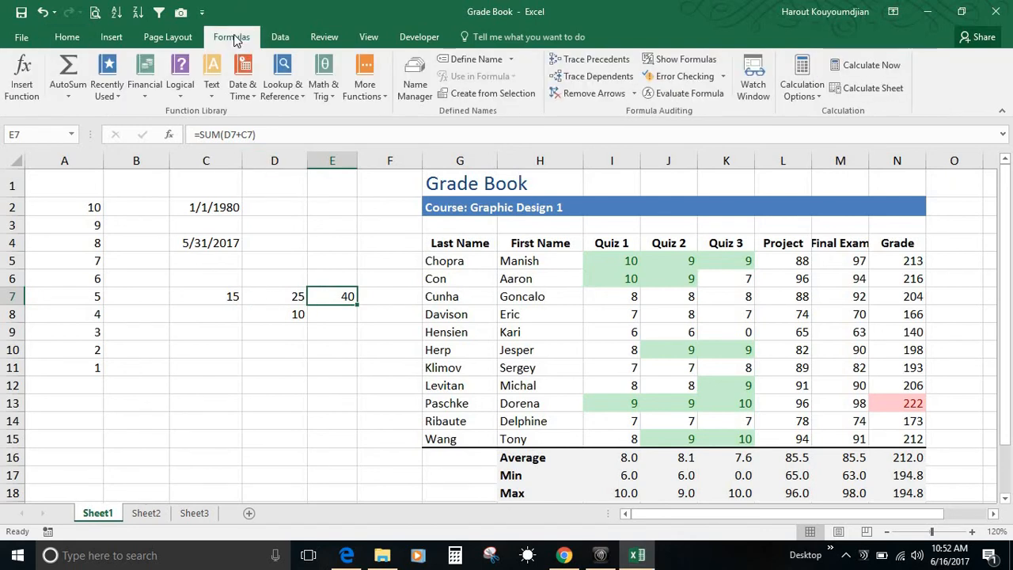
click(119, 98)
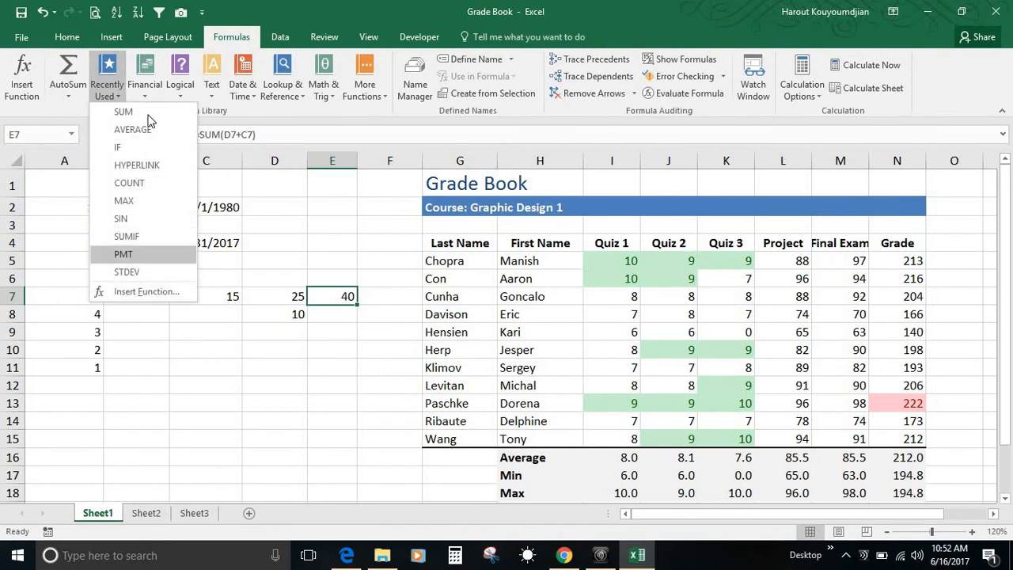
click(144, 97)
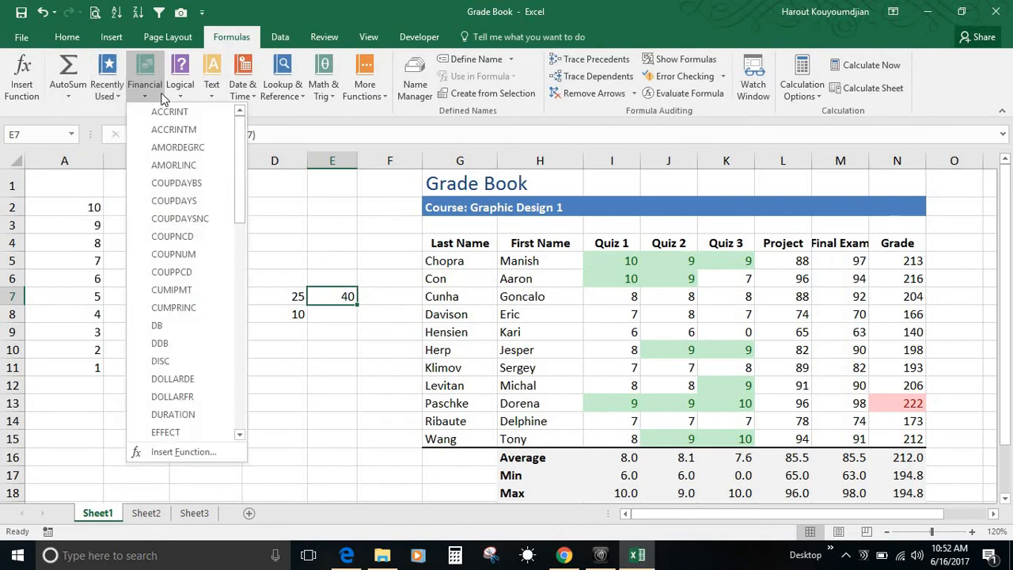
click(338, 266)
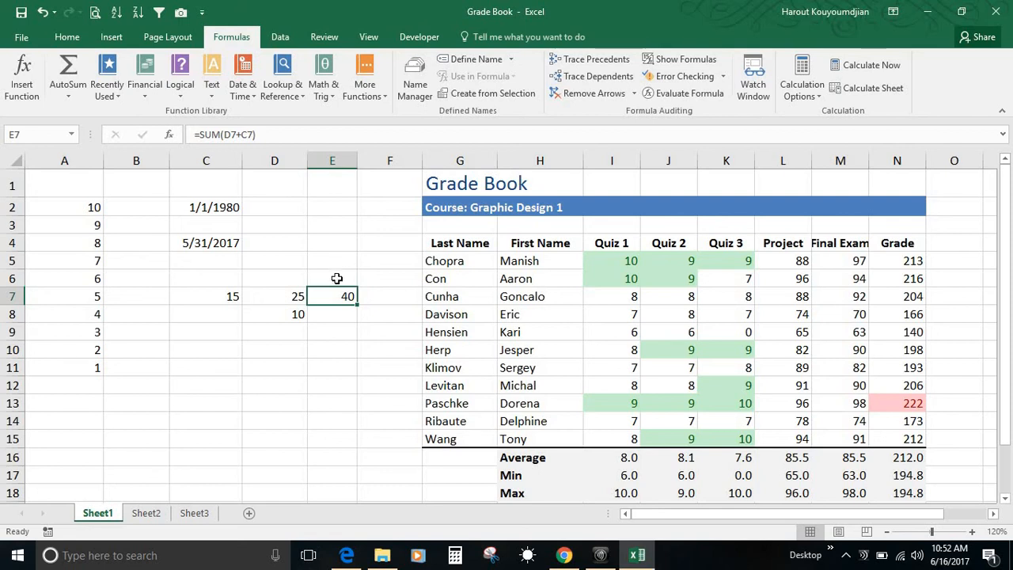
- Enter =CONCATENATE(G5,H5) in cell O5 to join last and first name, and fill the formula down to O15
click(993, 513)
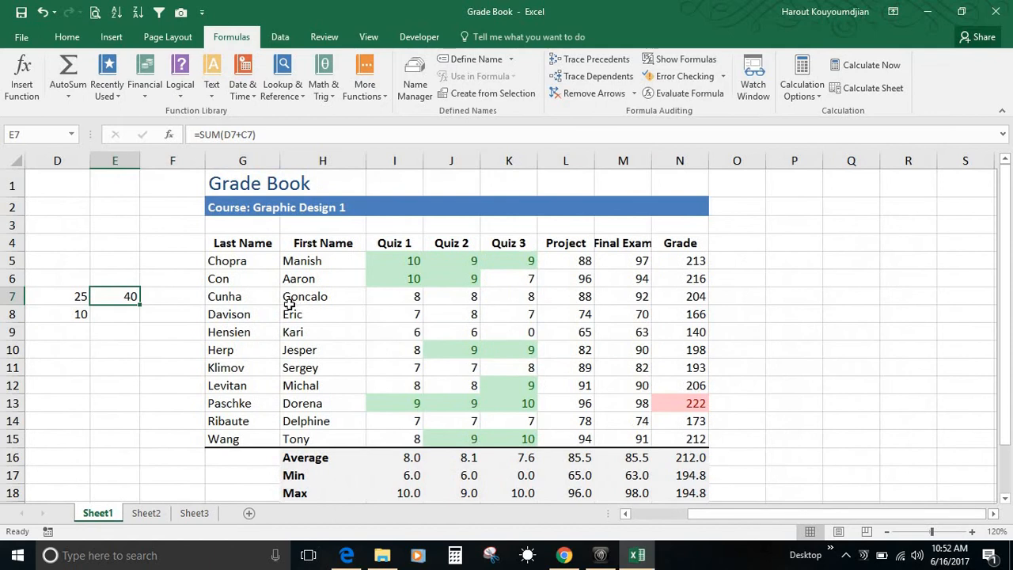
click(246, 244)
click(299, 240)
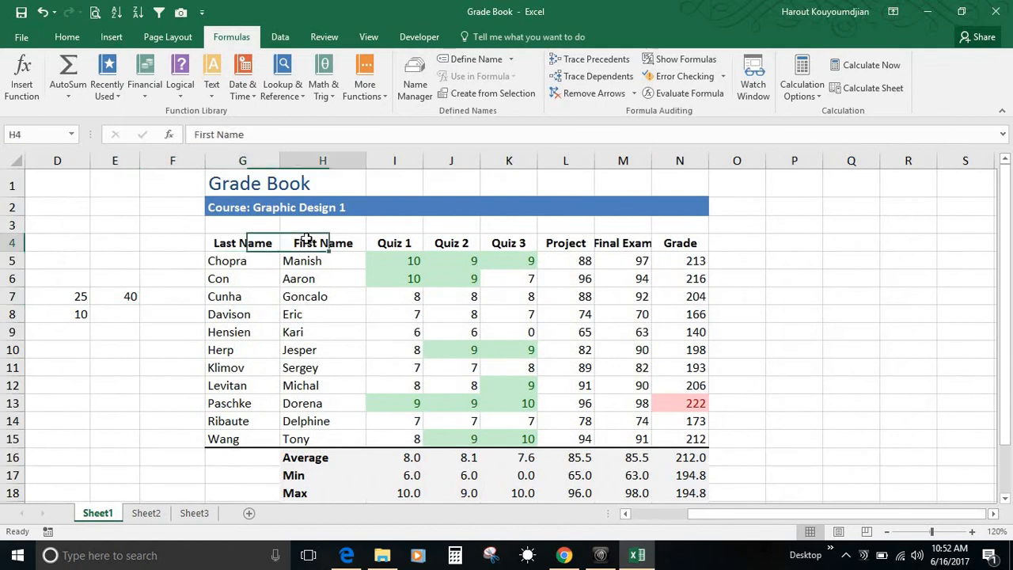
click(260, 261)
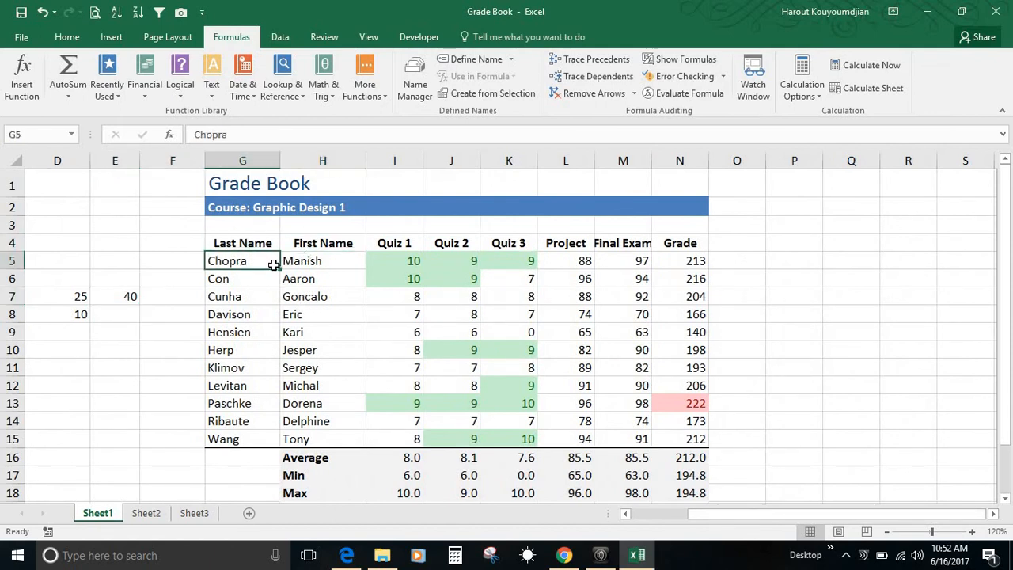
click(739, 263)
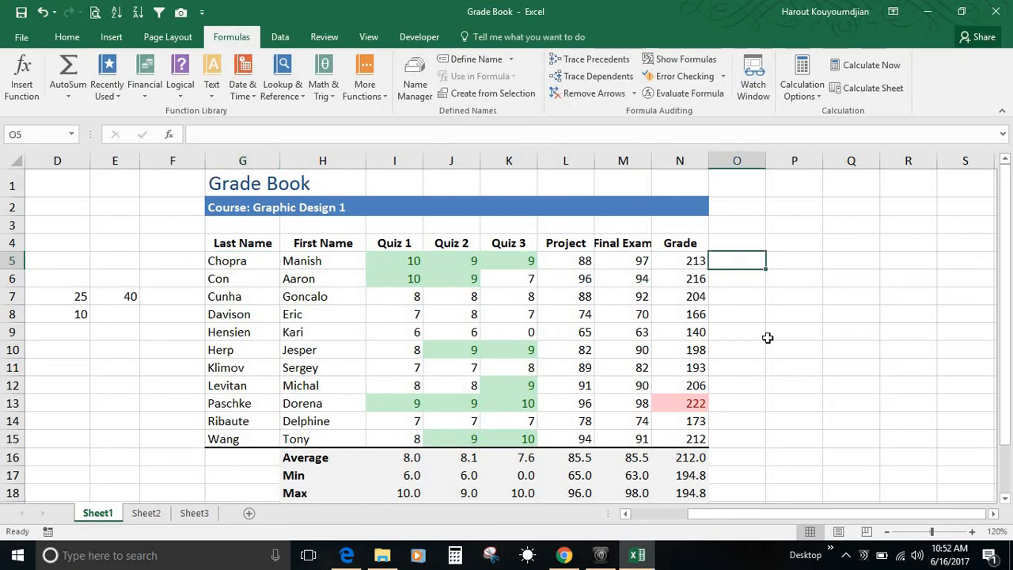
text(=)
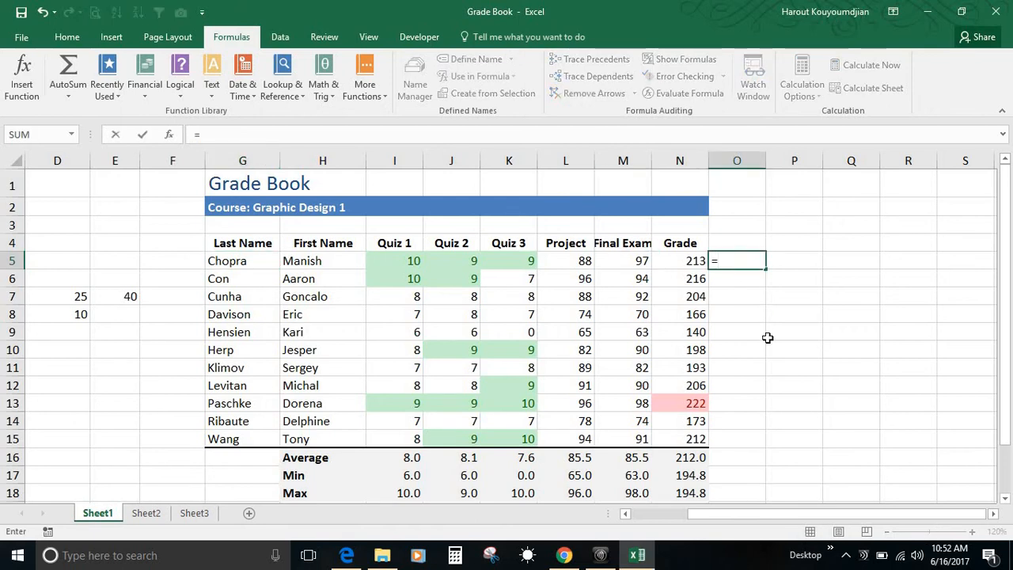
text(conc)
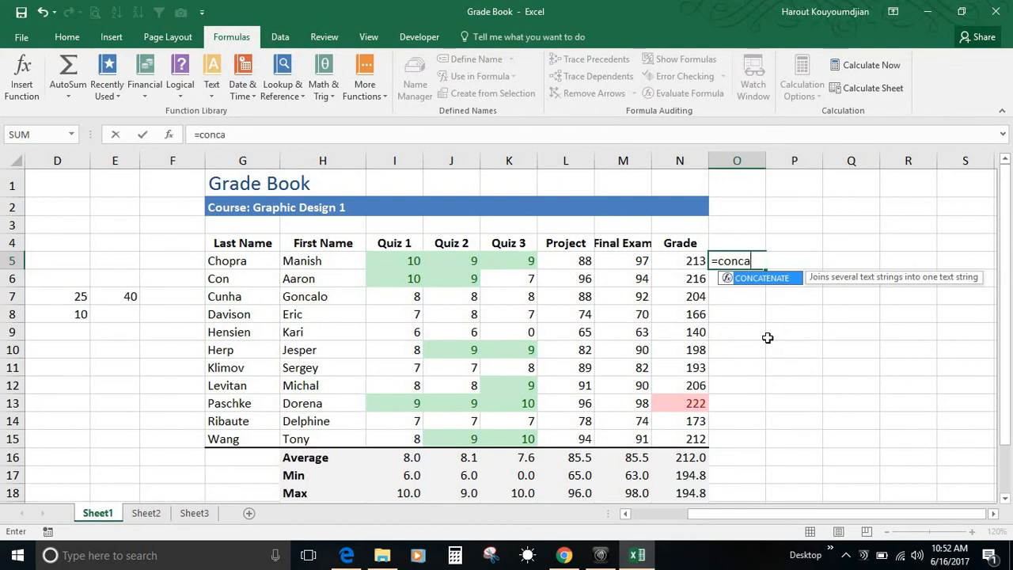
text(a)
key(Tab)
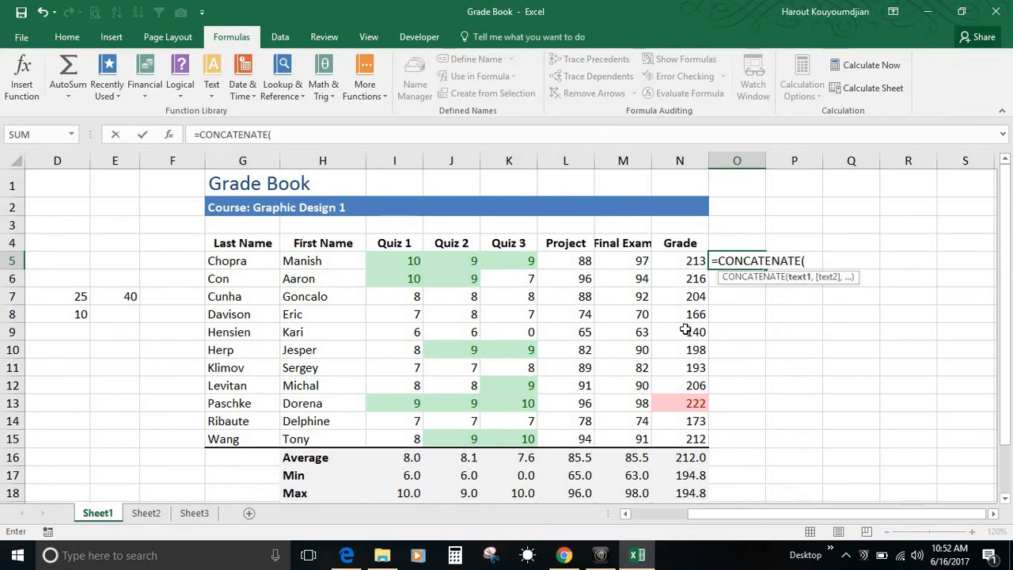
click(235, 263)
text(,)
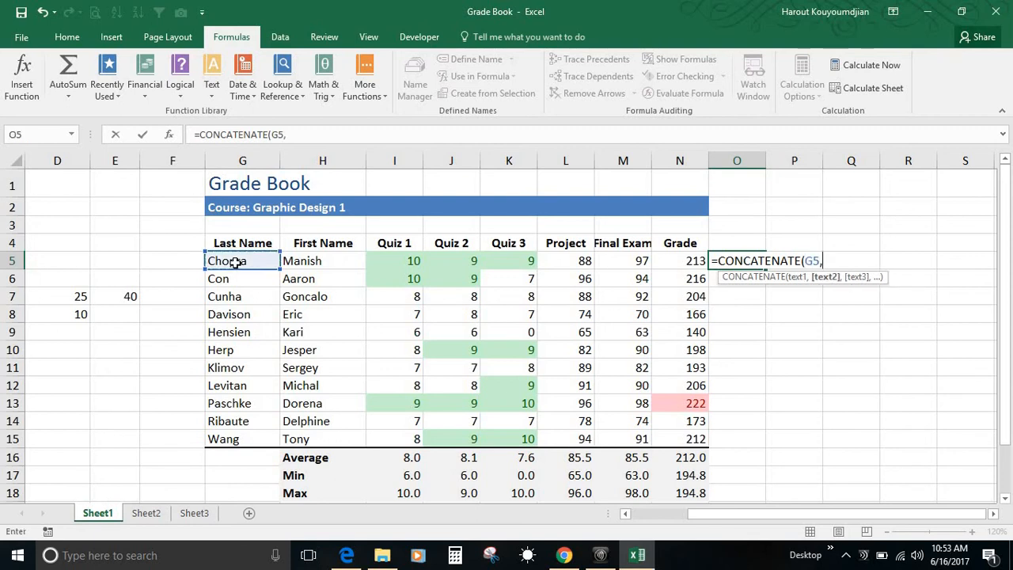
click(313, 263)
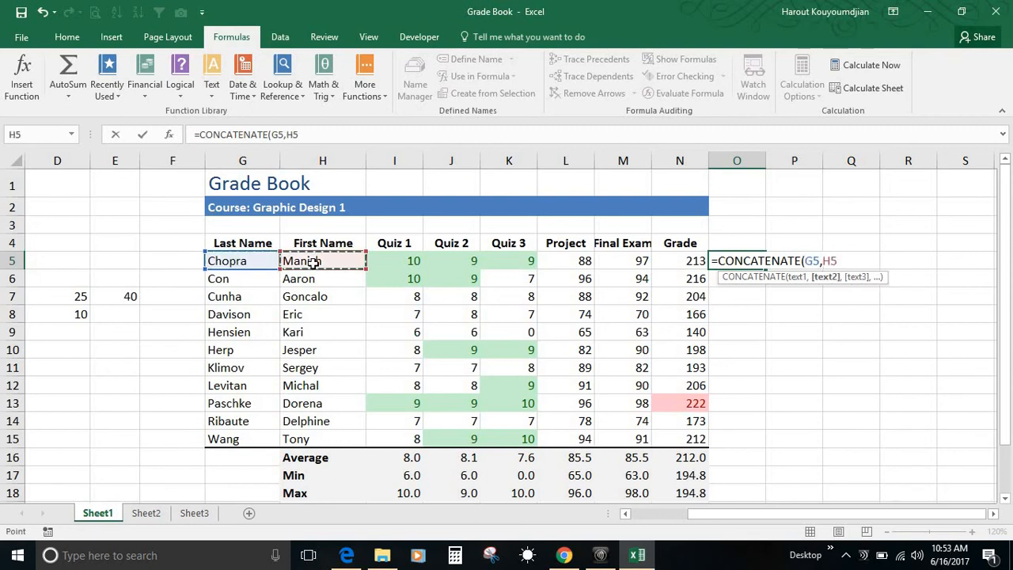
text())
key(Return)
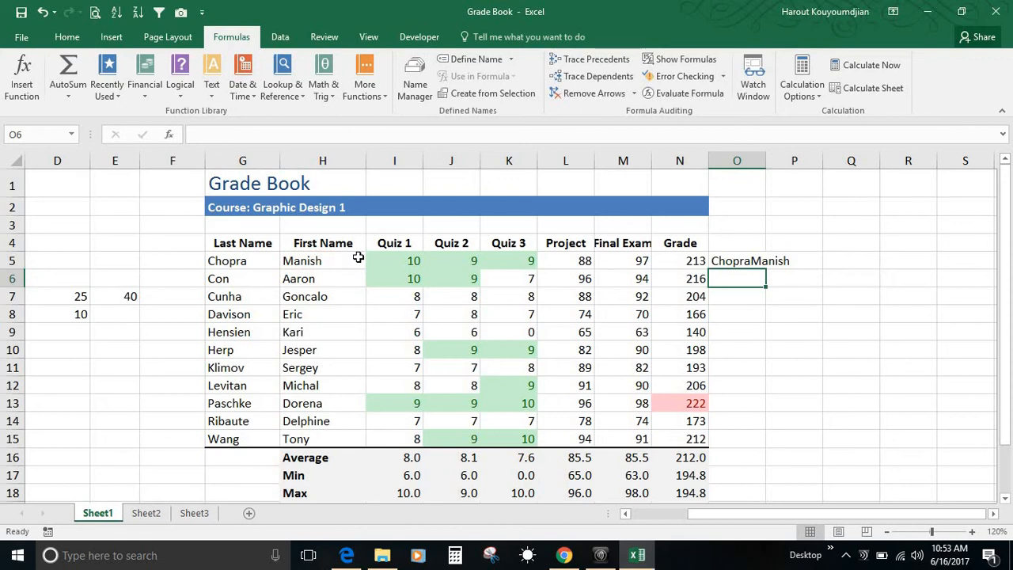
click(748, 262)
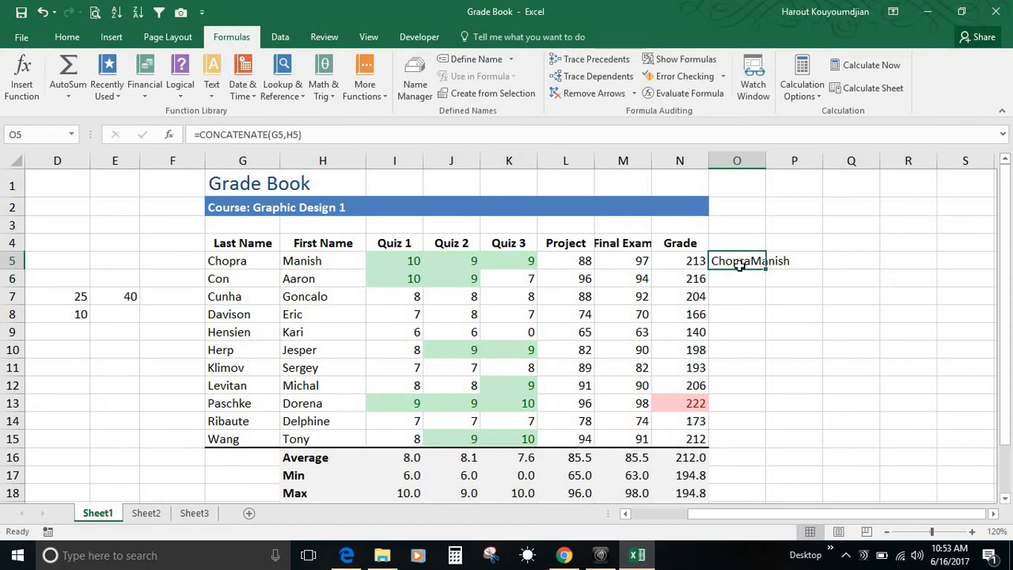
drag(767, 269, 760, 449)
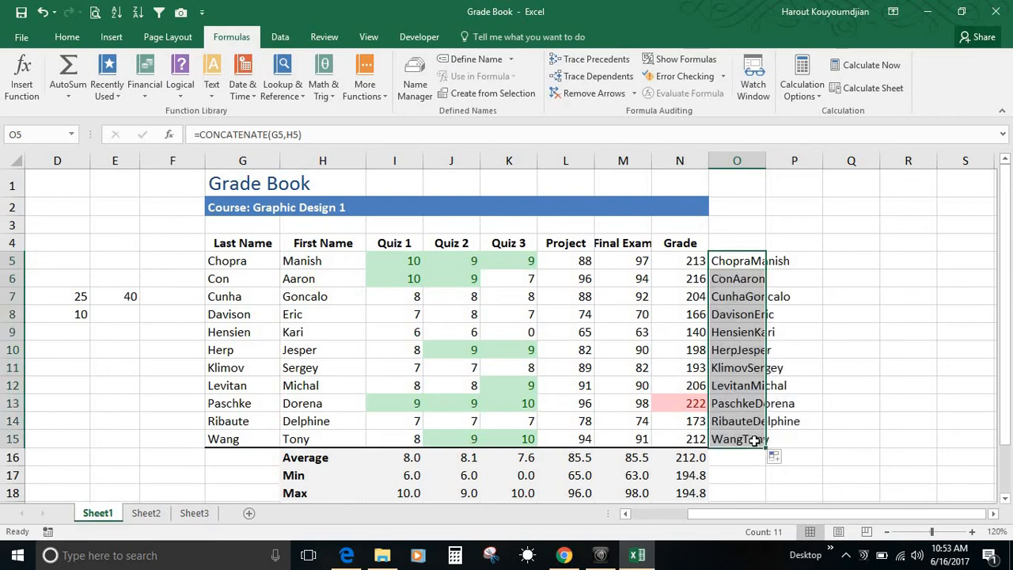
- Edit the formula in O5 to =CONCATENATE(G5,", ",H5) so a comma and space separate the two names
click(742, 266)
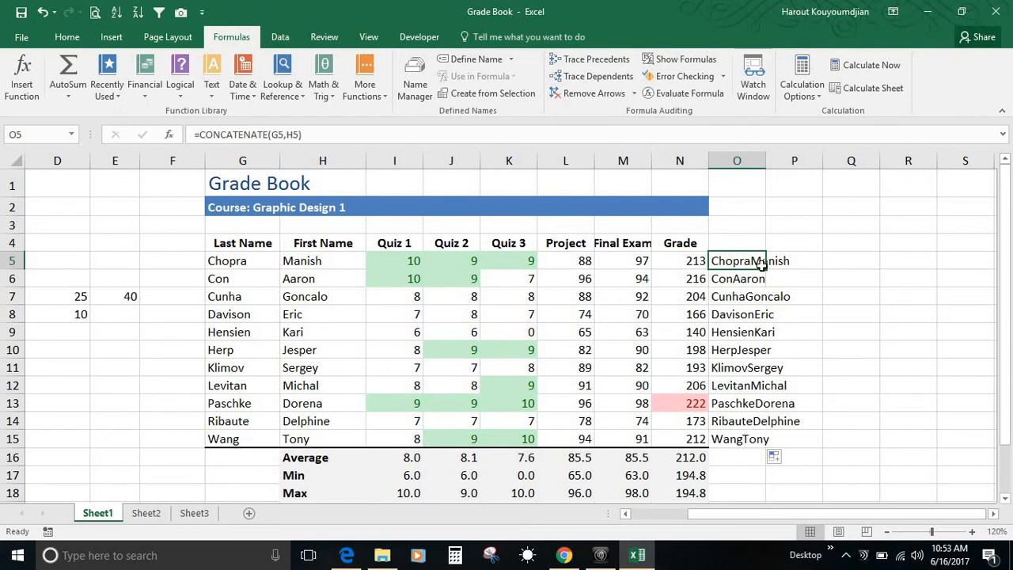
click(285, 135)
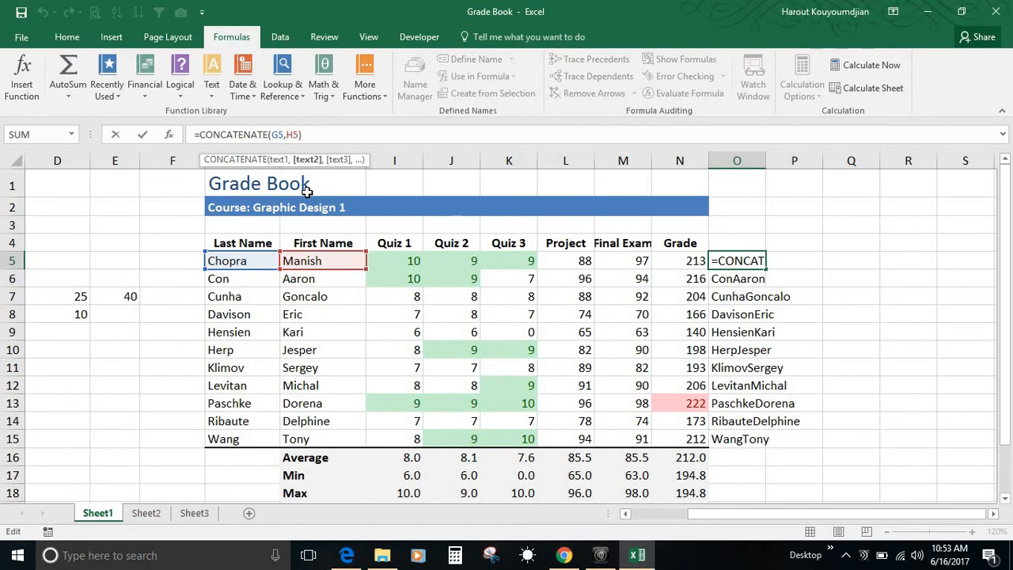
text(")
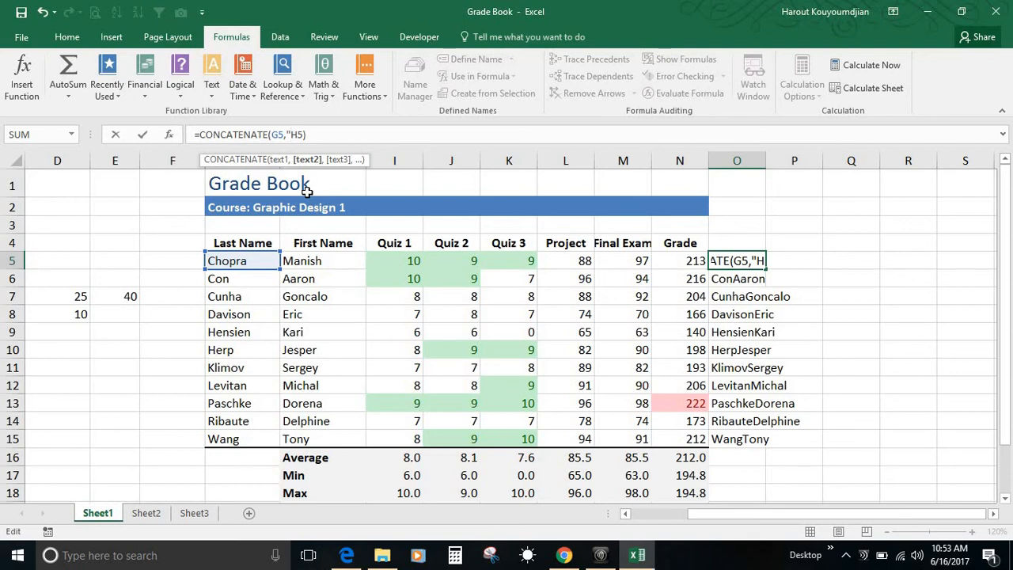
text(, ")
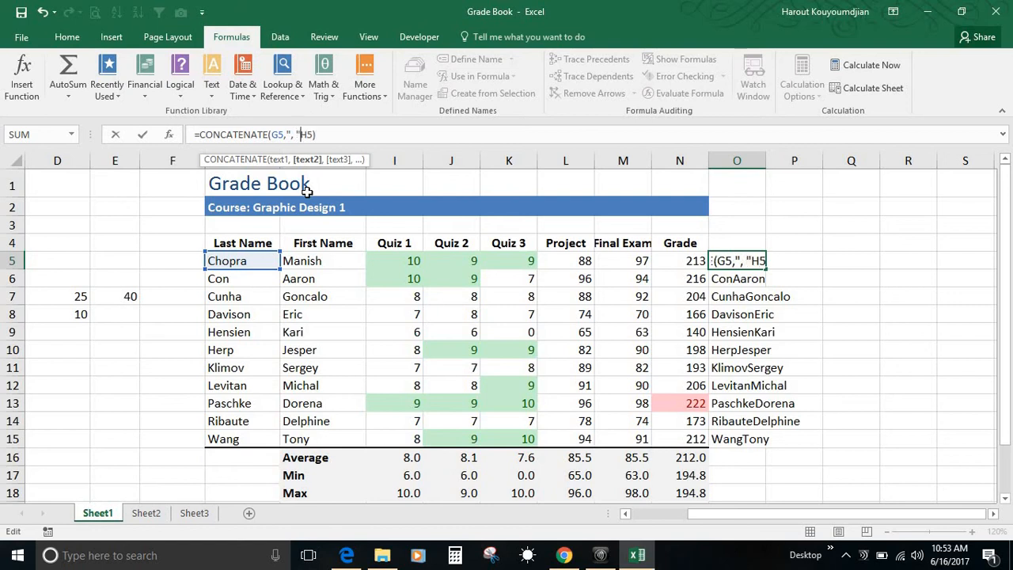
text(,)
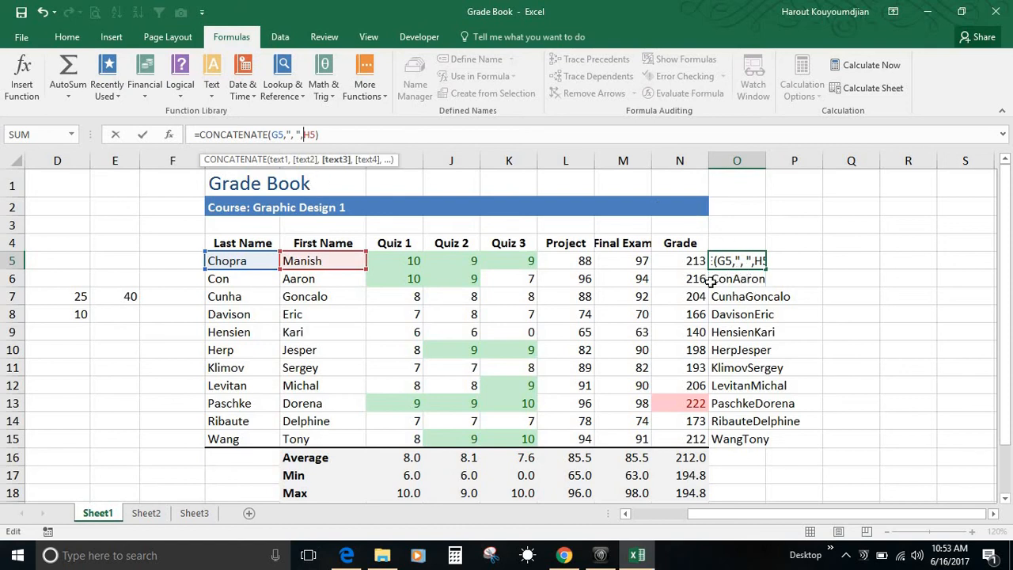
key(Return)
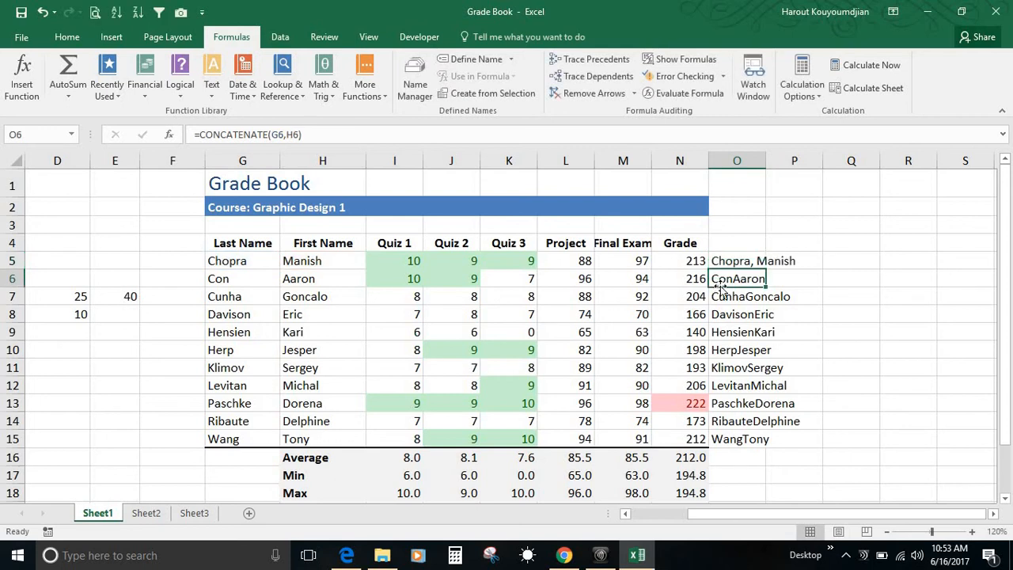
- Fill the revised O5 formula down to O15 and autofit the width of column O to the joined names
click(736, 261)
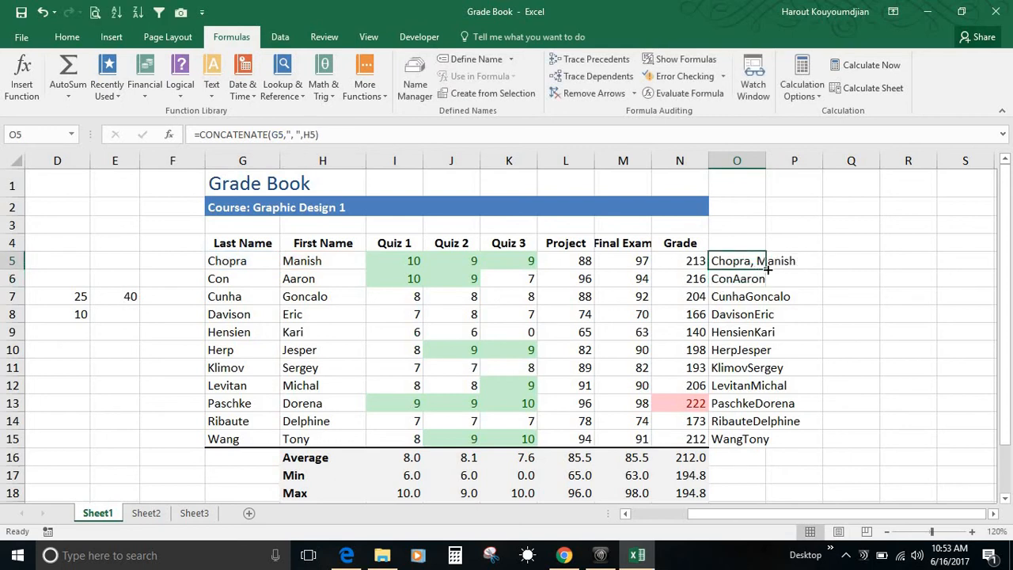
drag(766, 268, 758, 452)
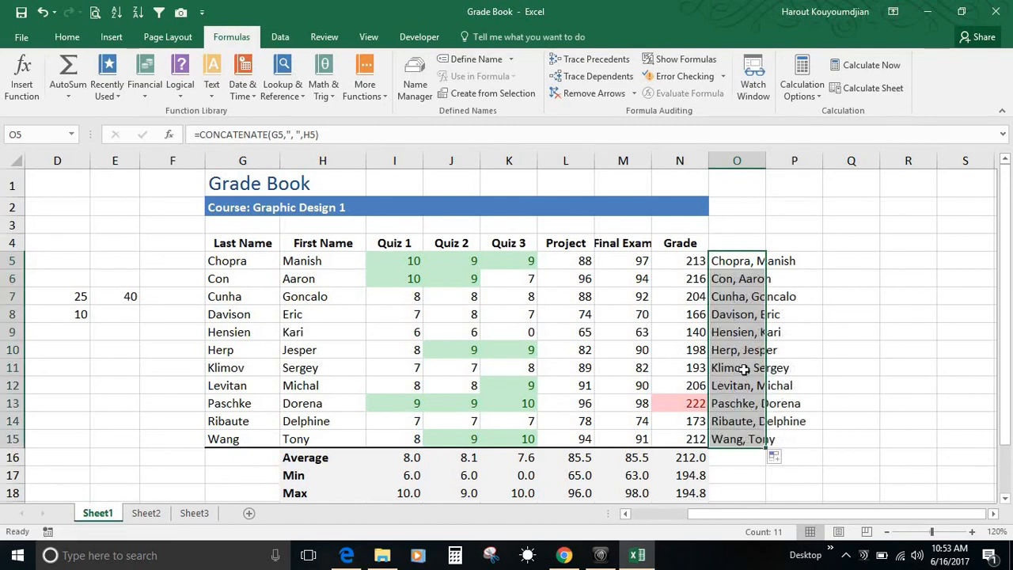
click(750, 312)
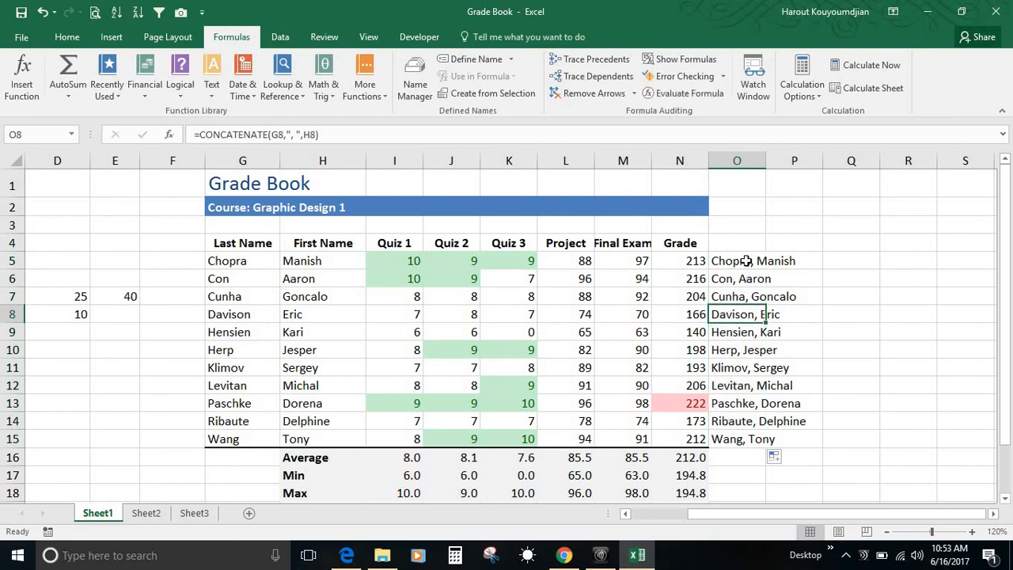
double_click(766, 161)
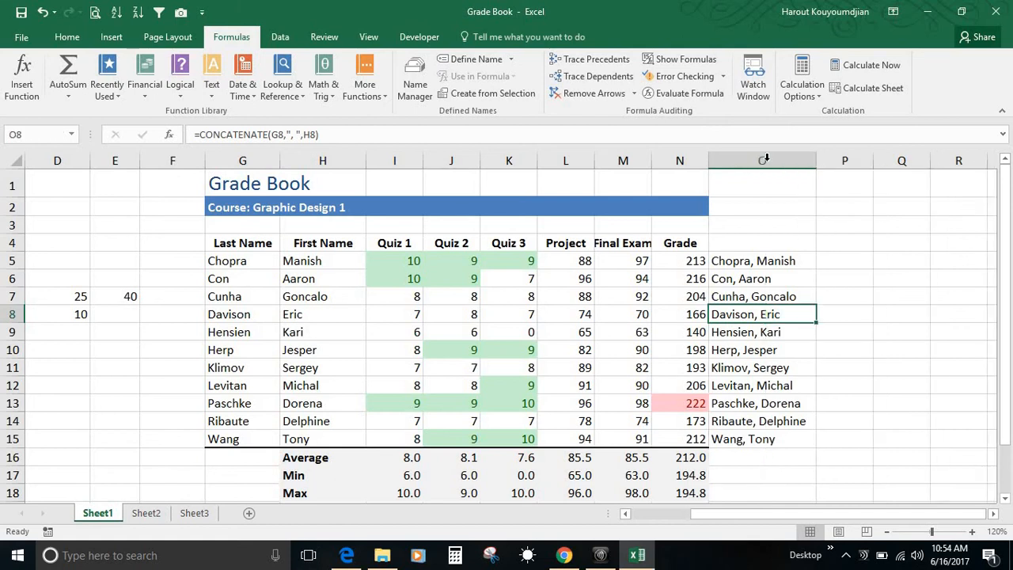
click(756, 262)
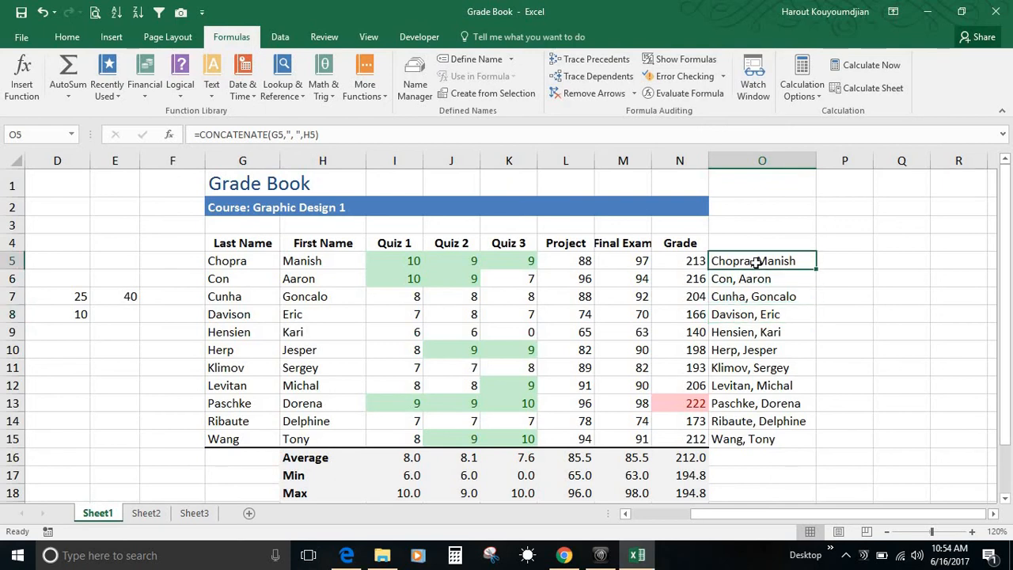
- Enter =TODAY() in cell D2 to show the current date
click(625, 515)
click(625, 514)
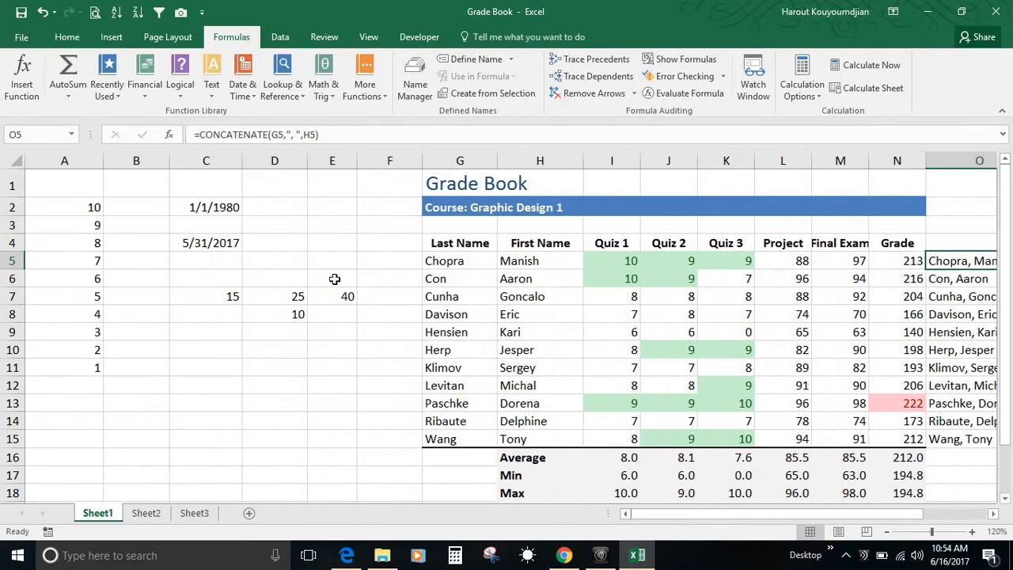
click(267, 205)
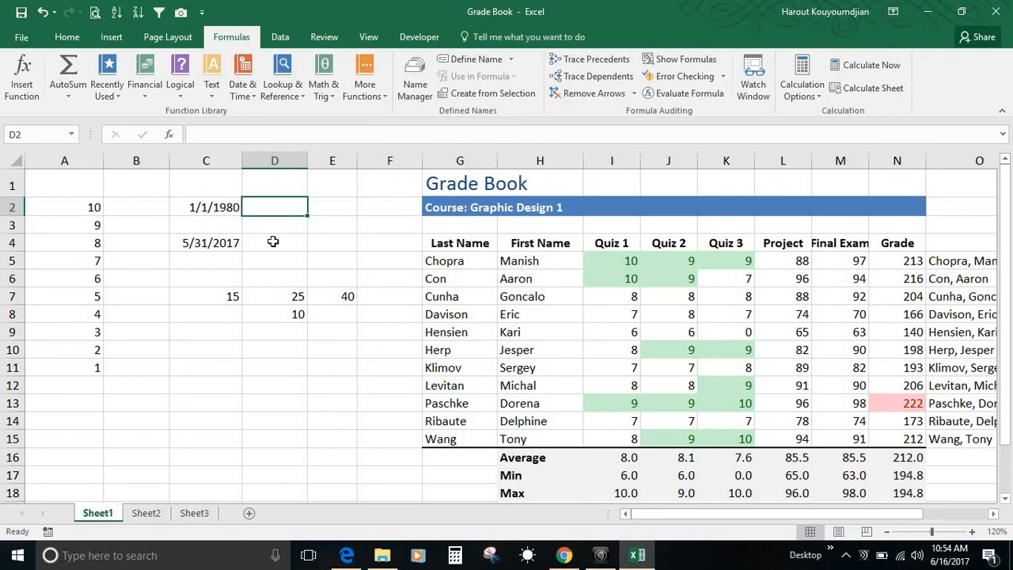
text(=today)
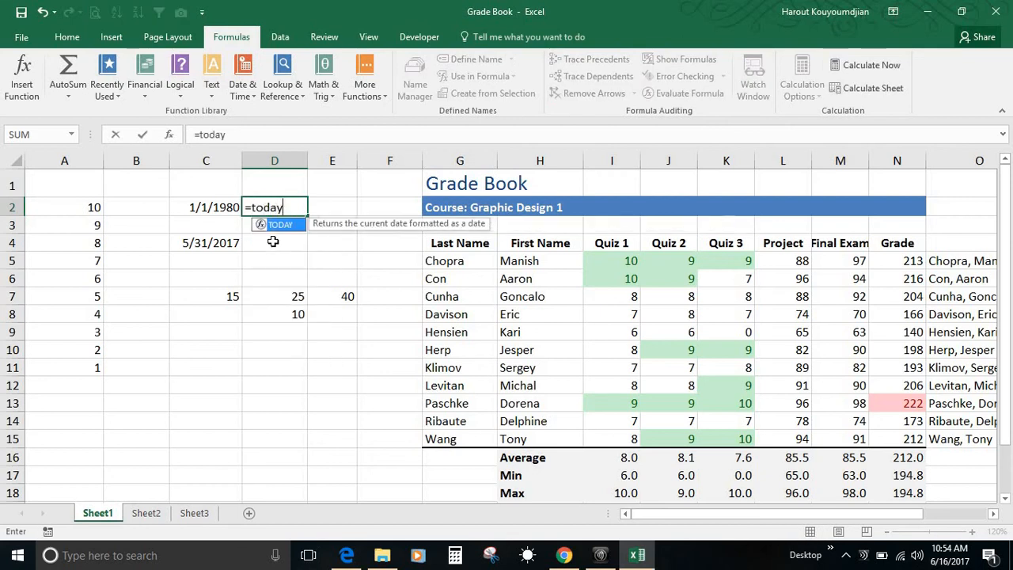
text(()
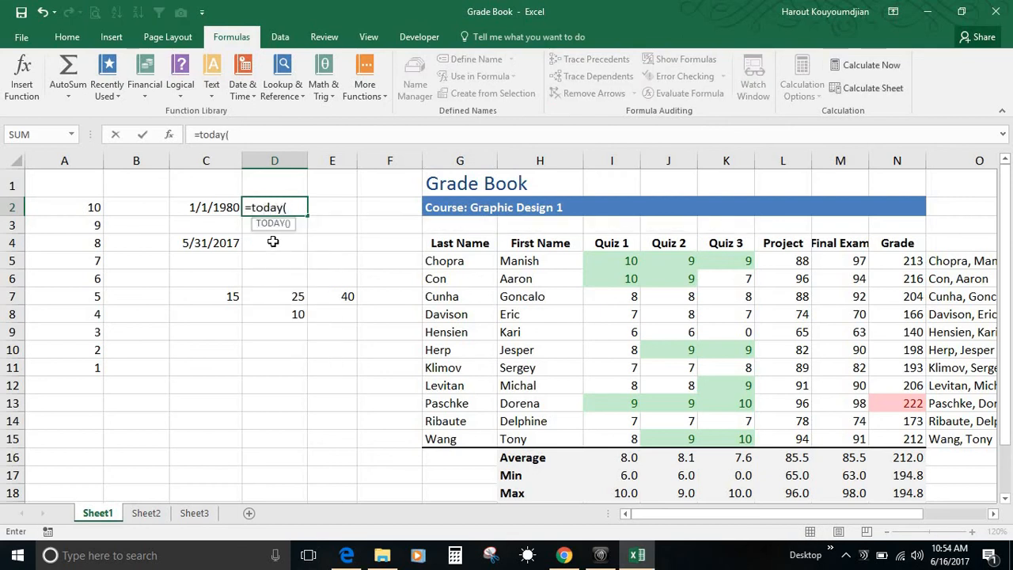
text())
key(Return)
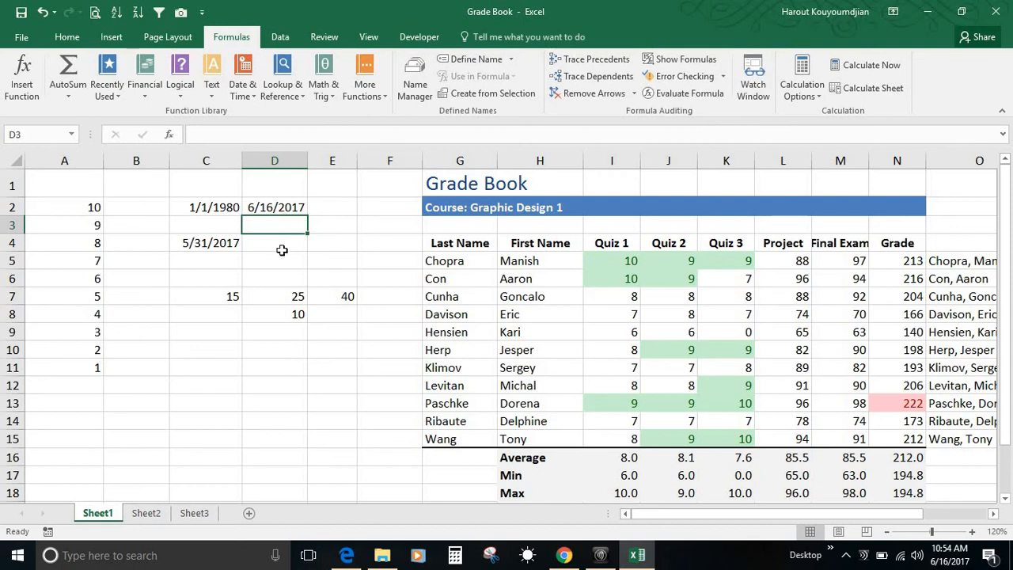
- Enter =D2-C2 in cell E2 to calculate the days between the C2 date and today
click(282, 209)
click(240, 212)
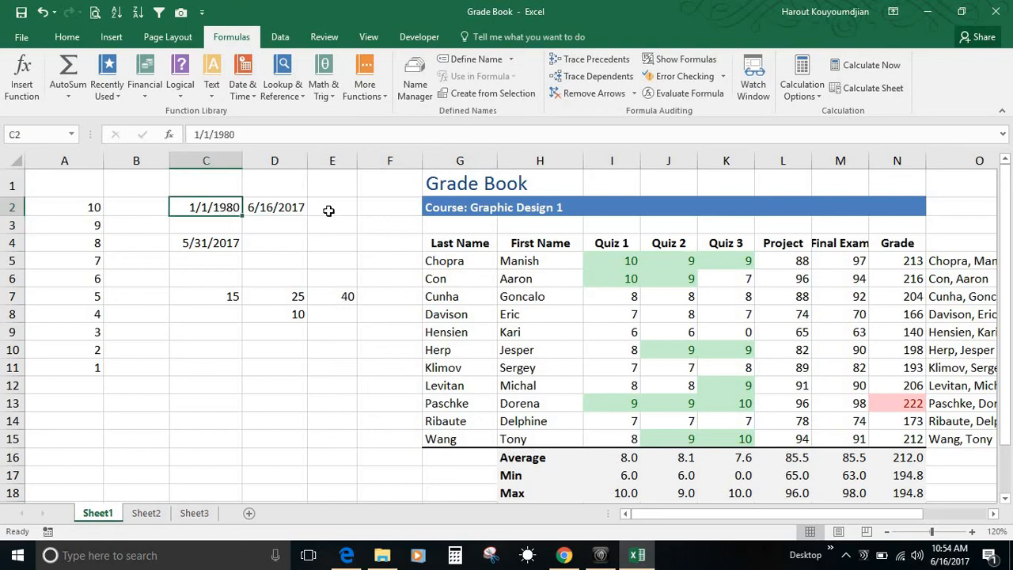
click(328, 211)
text(=)
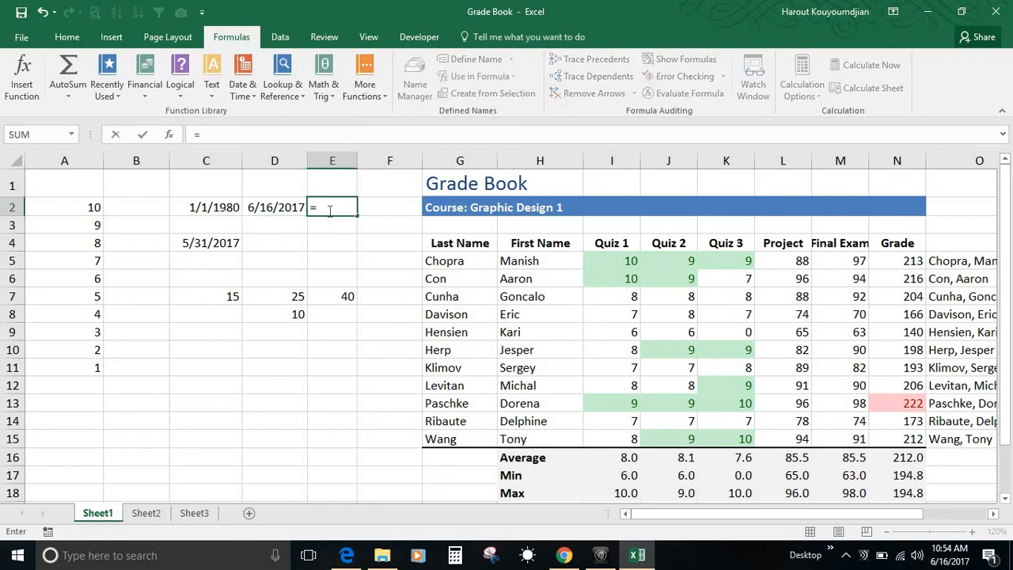
key(Left)
text(-)
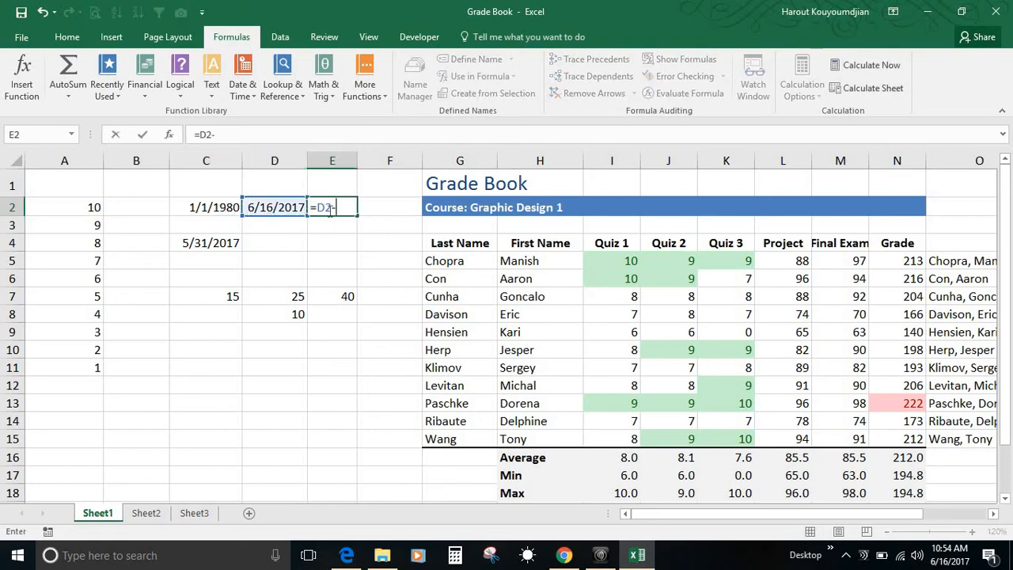
key(Left)
key(Left)
key(Return)
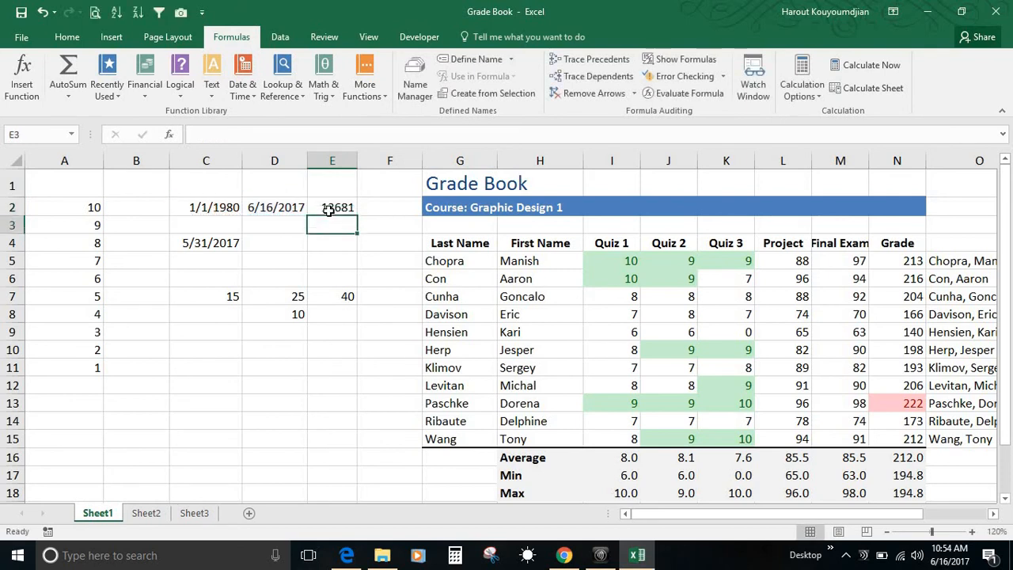
click(338, 208)
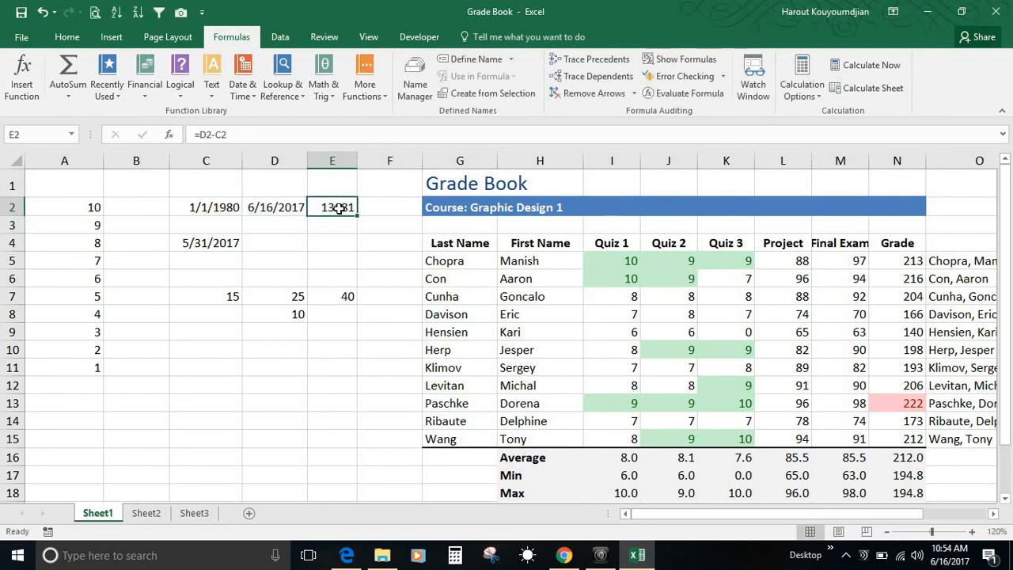
- Enter =D2-C4 in cell E4 to calculate the days between the C4 date and today
click(323, 247)
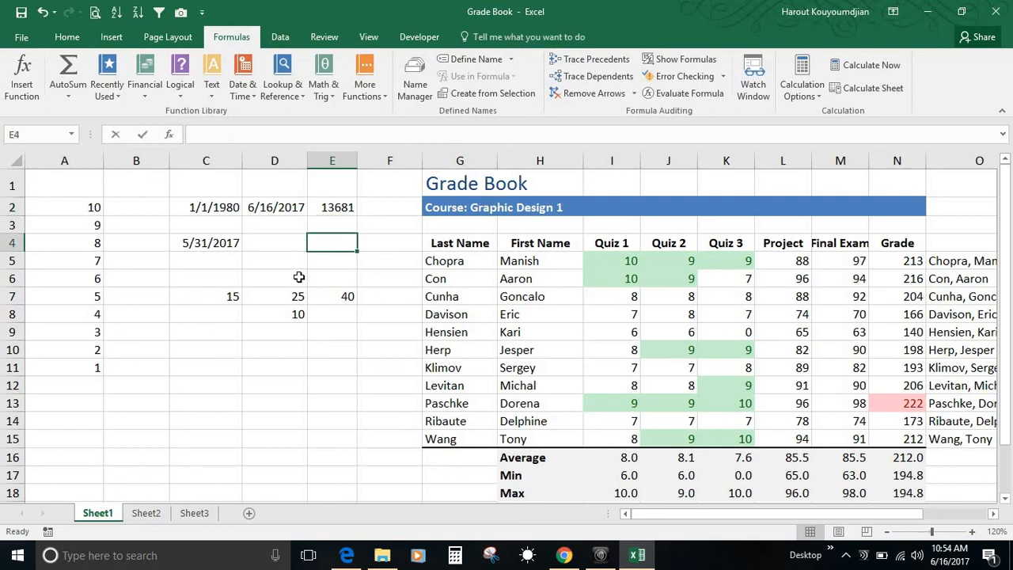
text(=)
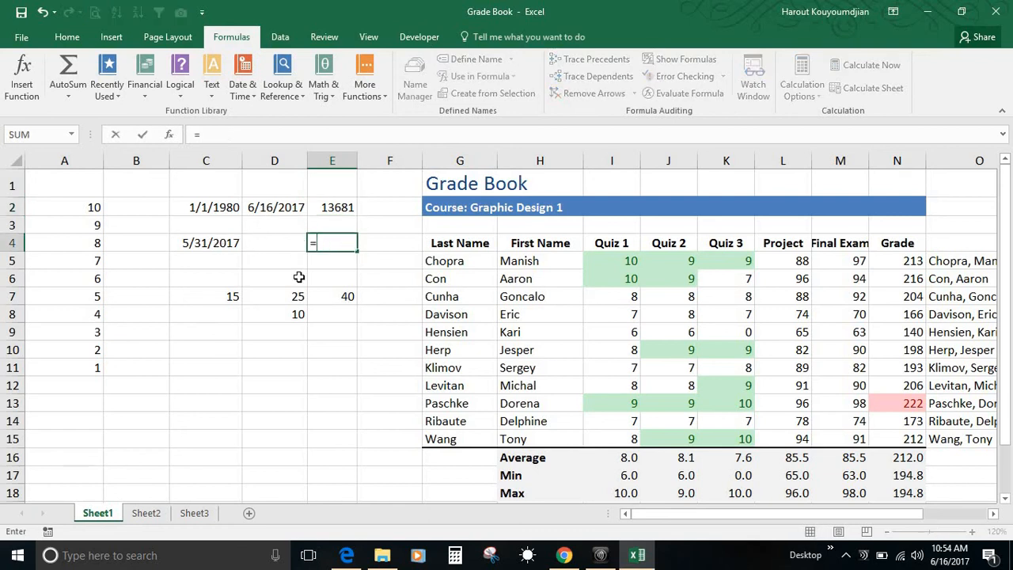
click(278, 214)
text(-)
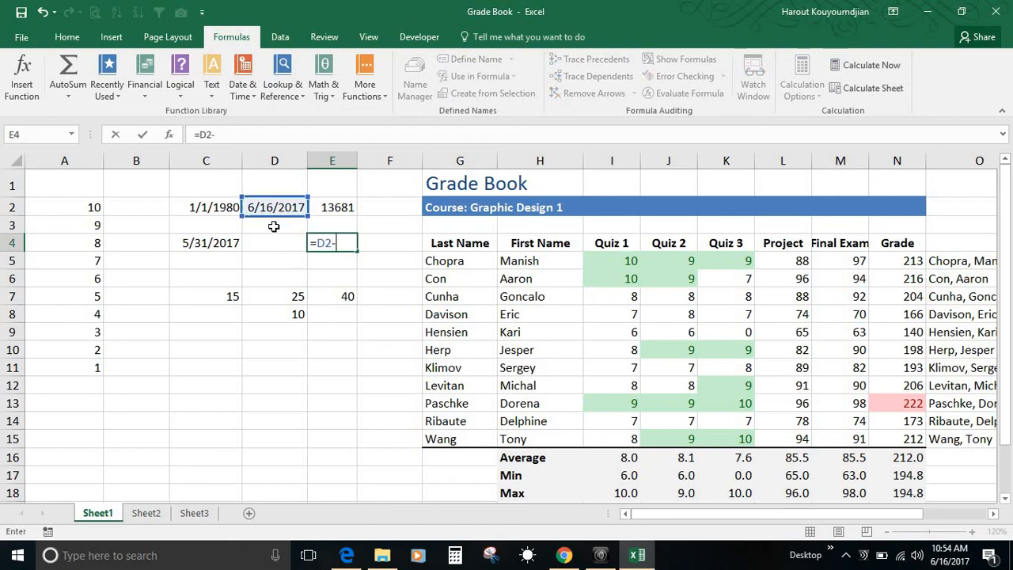
click(215, 244)
key(Return)
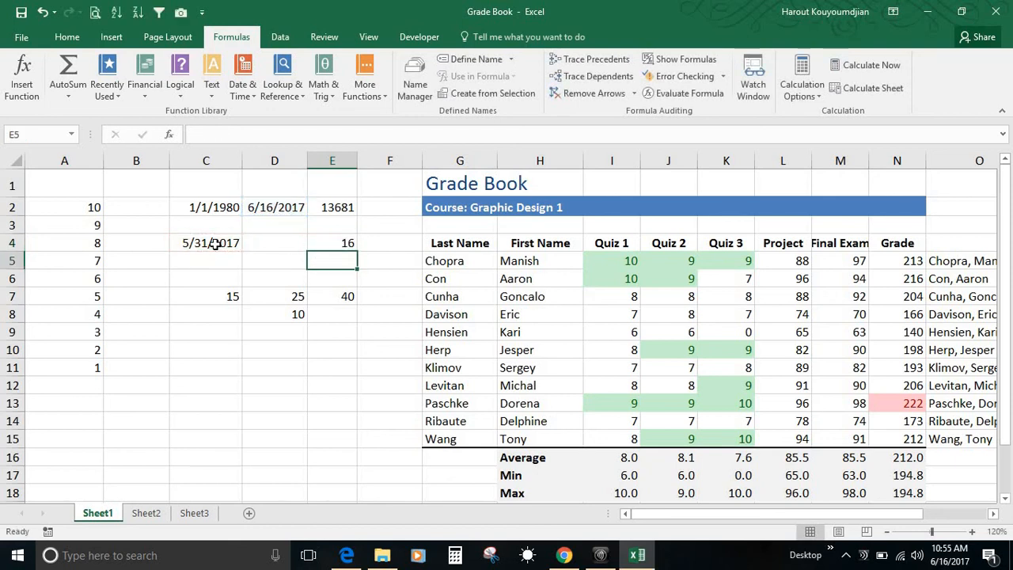
click(328, 243)
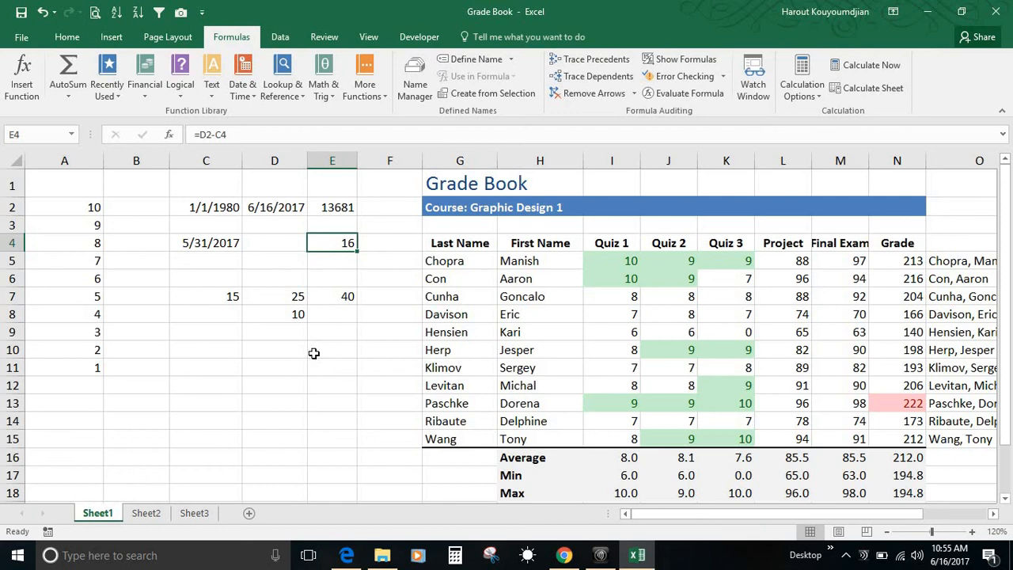
- Make the numbers in A2:A11 bold
click(67, 37)
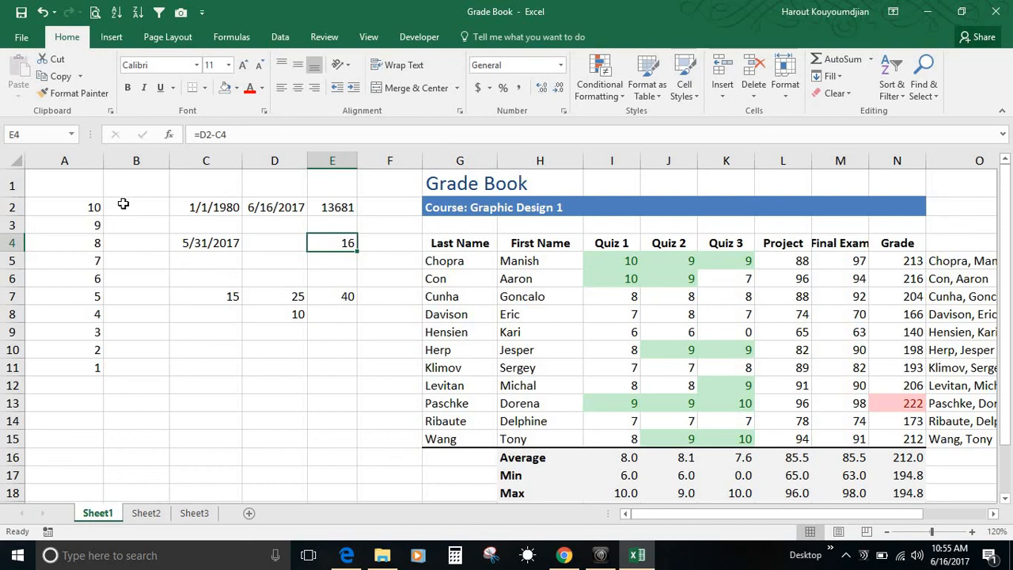
click(85, 205)
drag(86, 272, 77, 367)
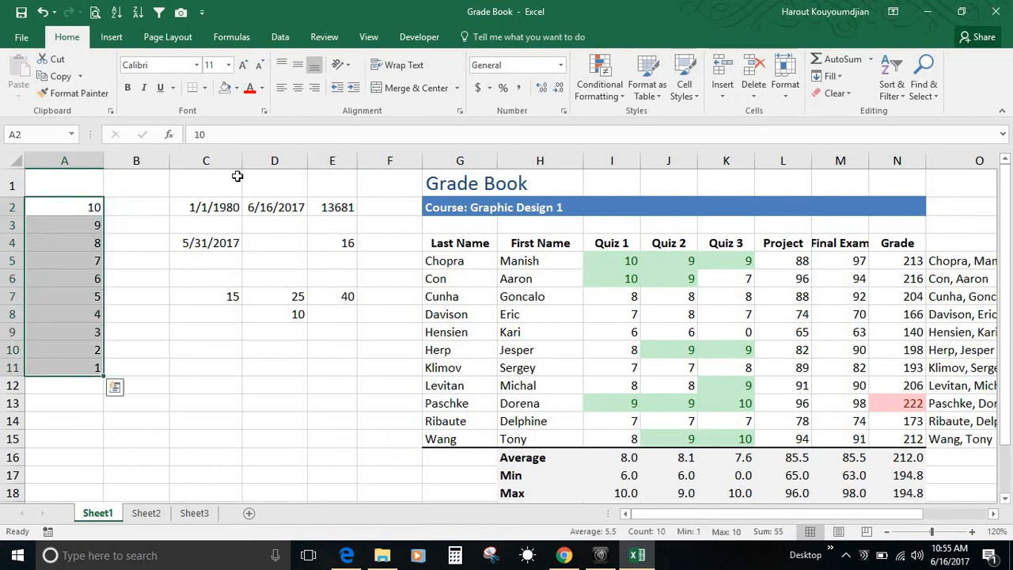
click(127, 88)
- Enter the heading "Beginning Date" in cell C1 and autofit the width of column C
click(203, 188)
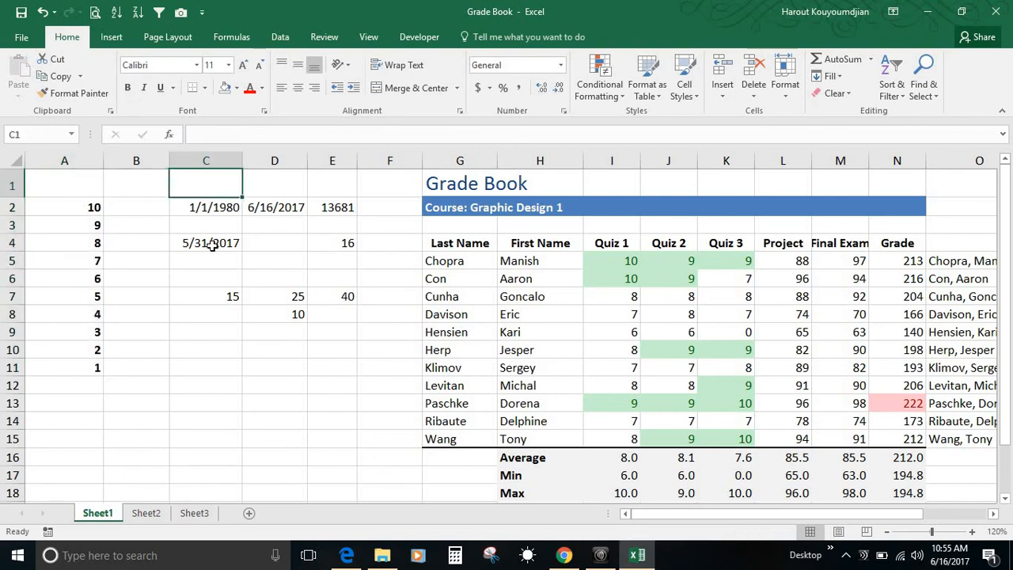
text(Be)
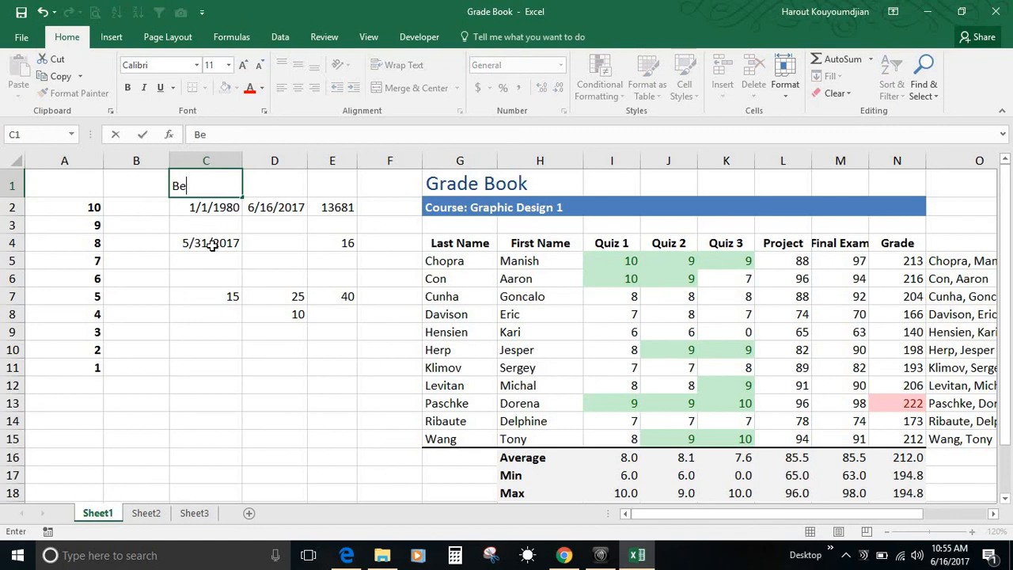
text(ginning )
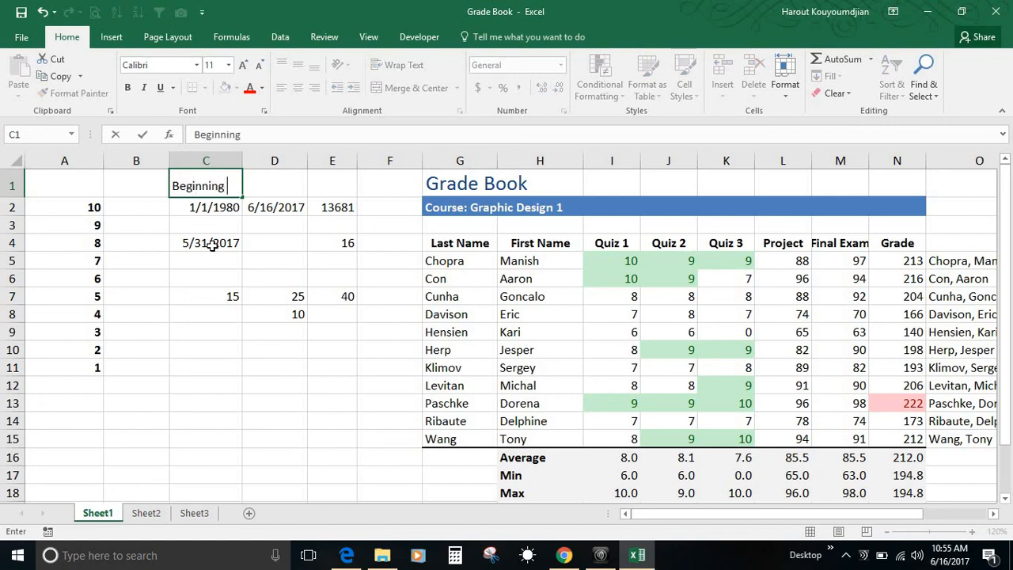
text(Date)
key(Return)
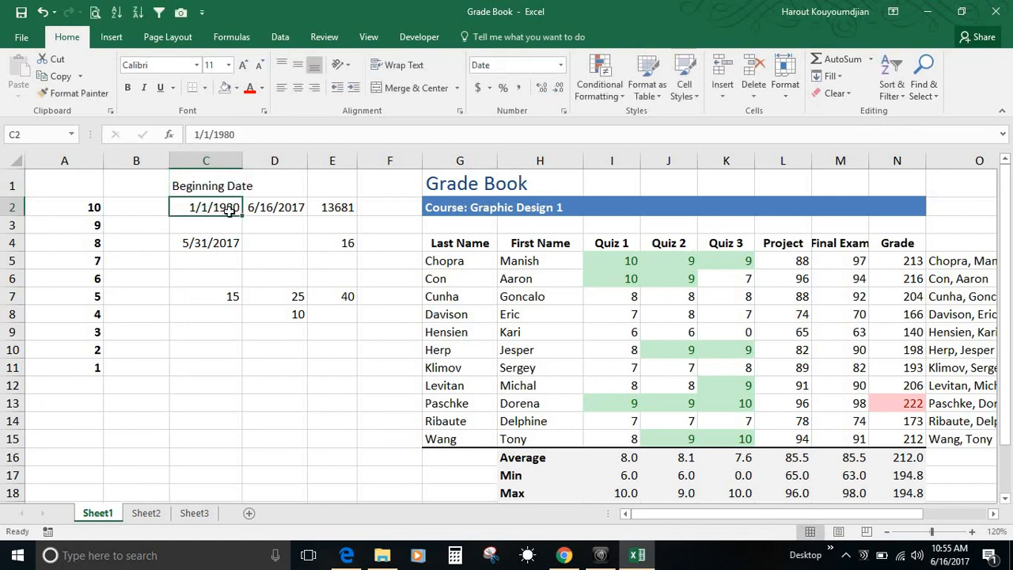
double_click(243, 161)
- In the cell formatting of C1, set the text orientation to 15 degrees and choose a yellow background fill
click(229, 183)
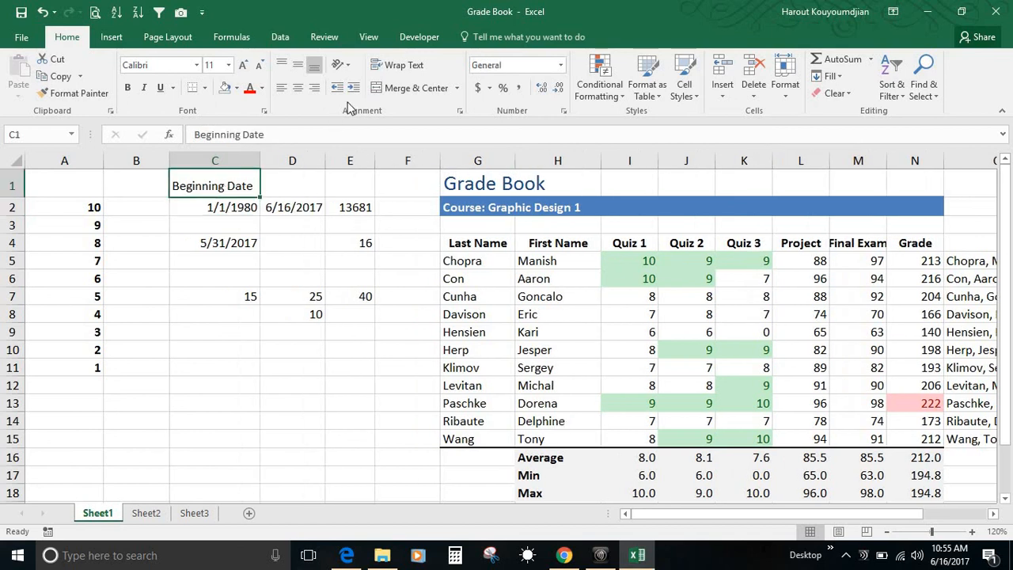
click(341, 64)
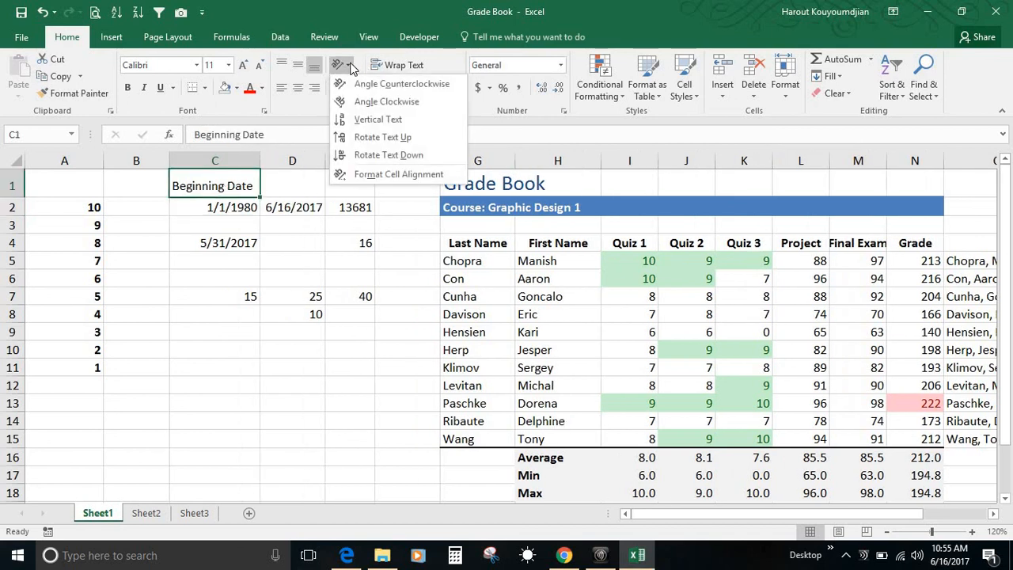
click(375, 174)
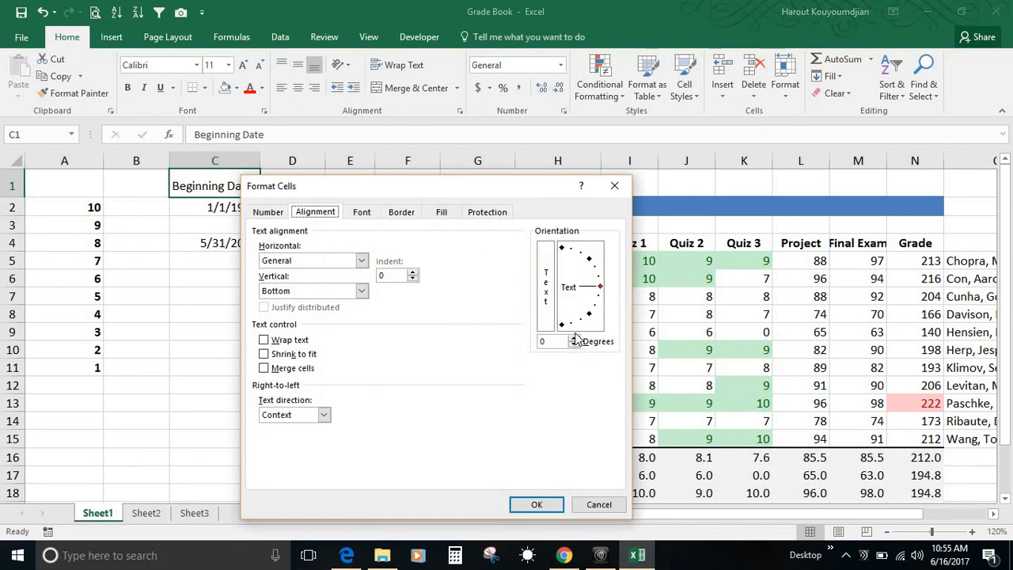
click(574, 338)
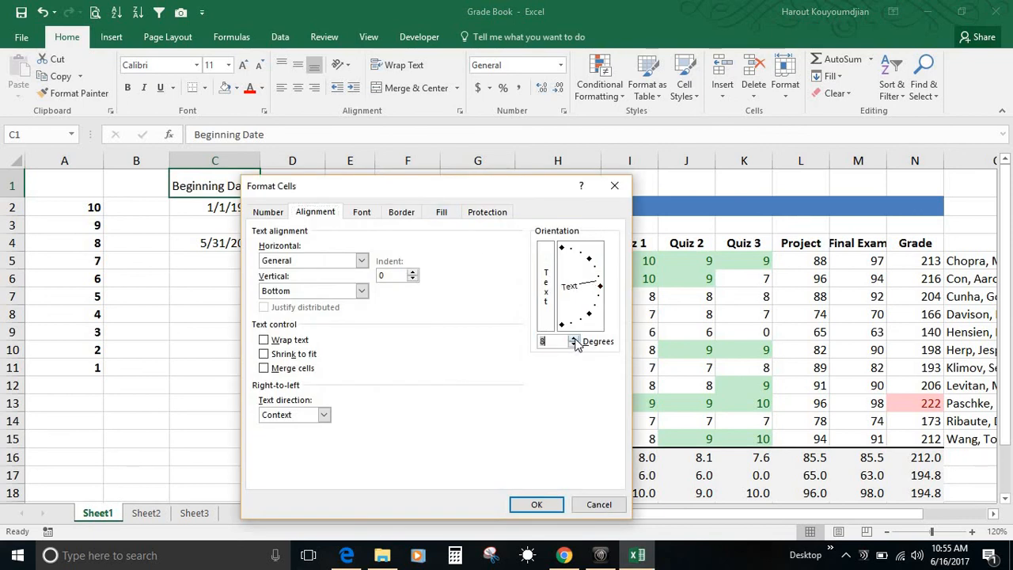
click(575, 337)
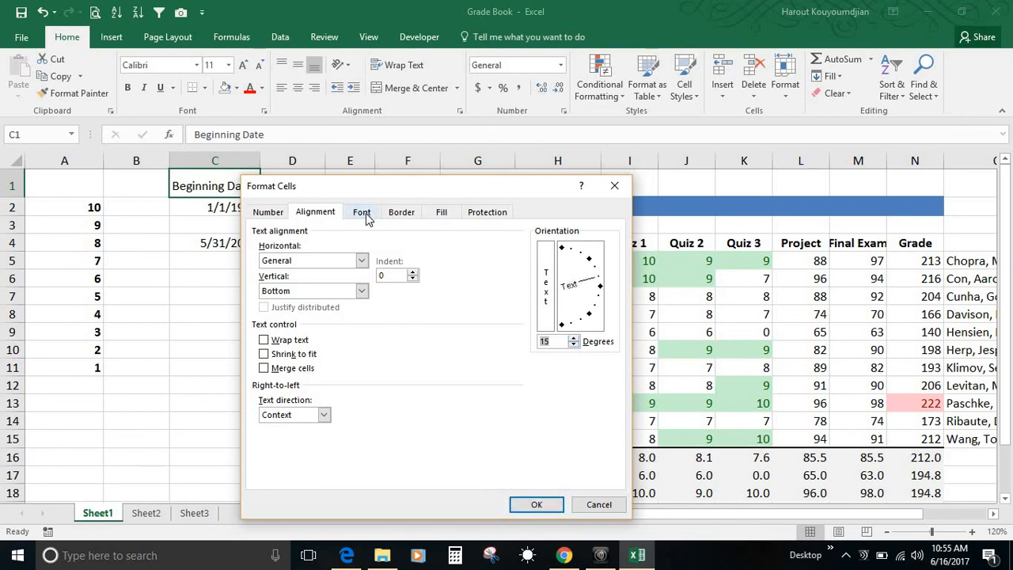
click(441, 212)
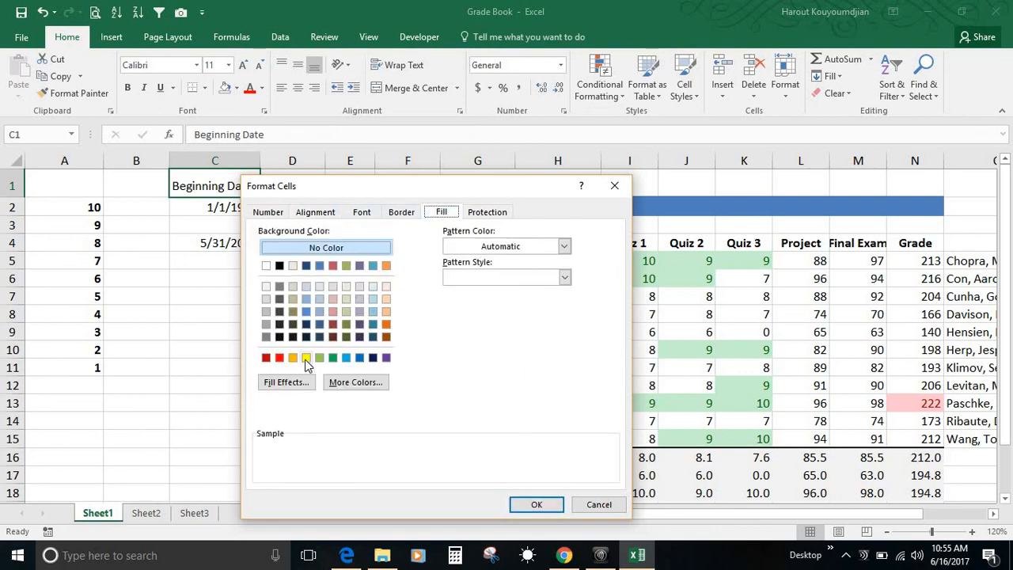
click(306, 358)
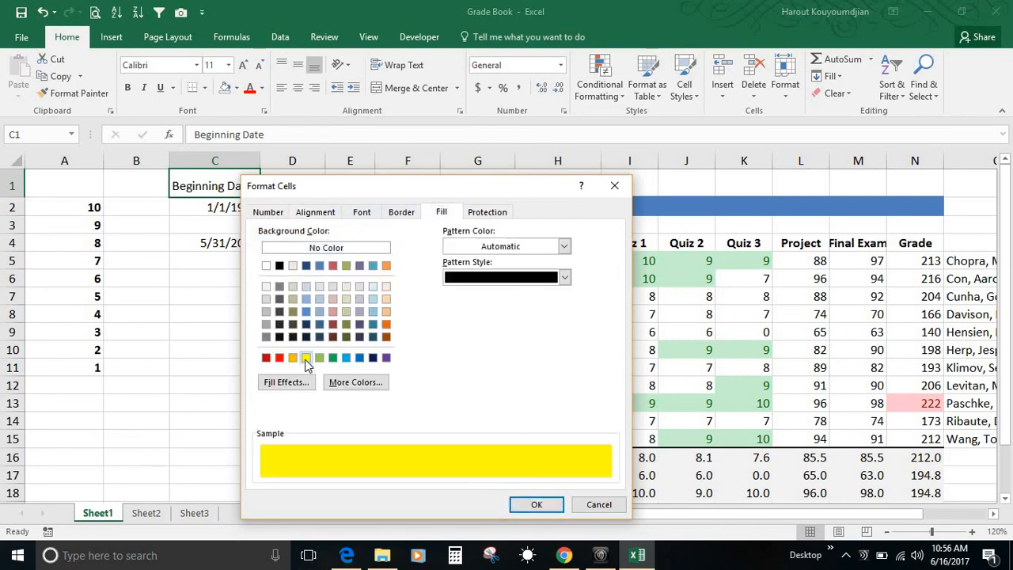
click(276, 215)
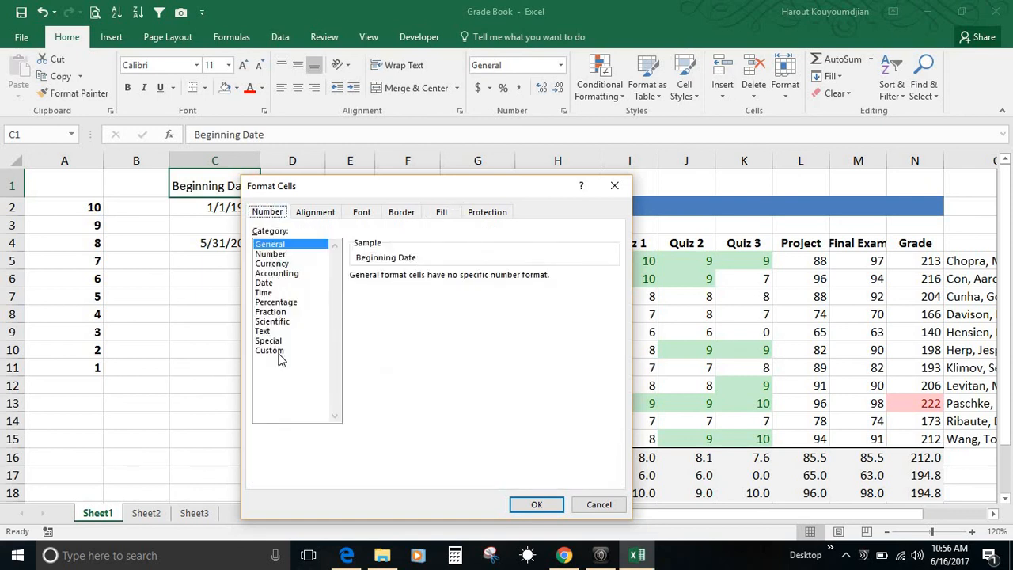
click(317, 213)
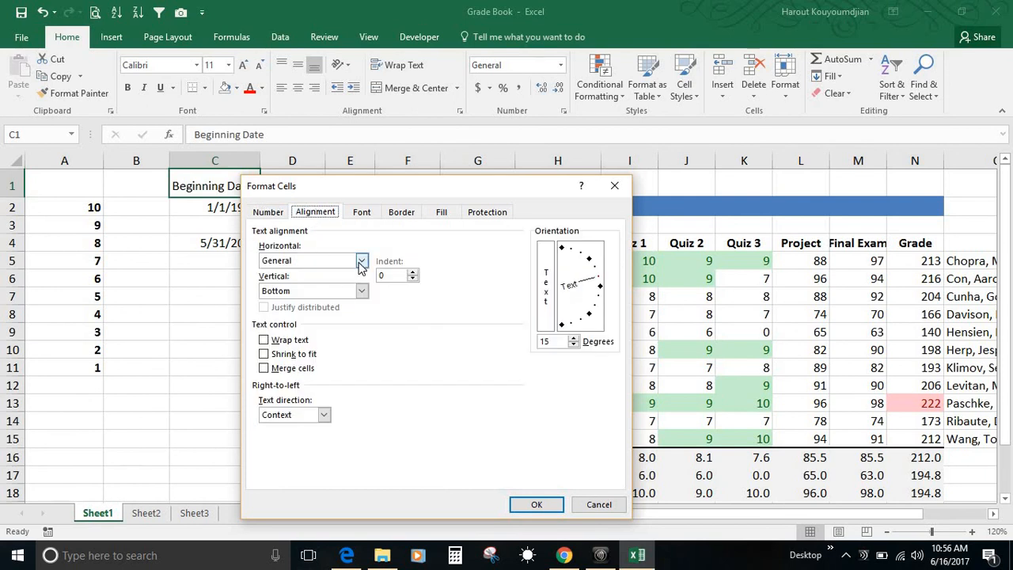
click(443, 216)
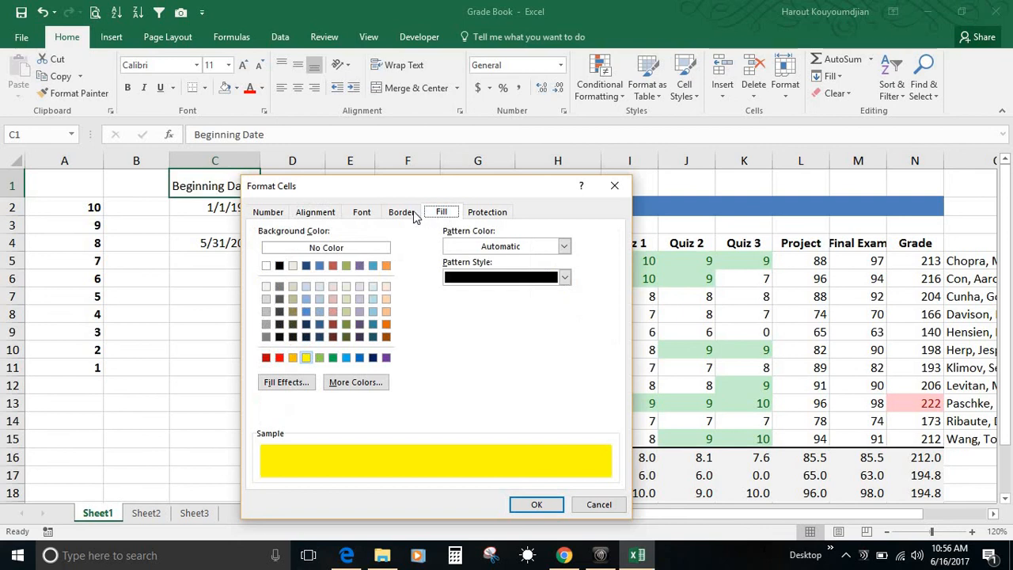
click(404, 214)
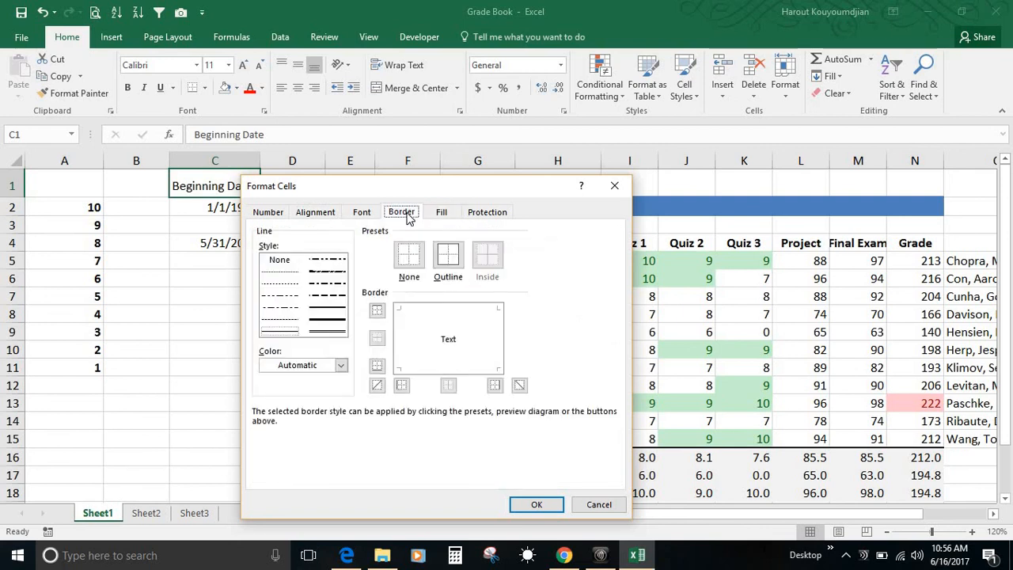
- Set the font size of C1 to 12, try the strikethrough, superscript and subscript effects, leave them off and apply the cell formatting
click(366, 215)
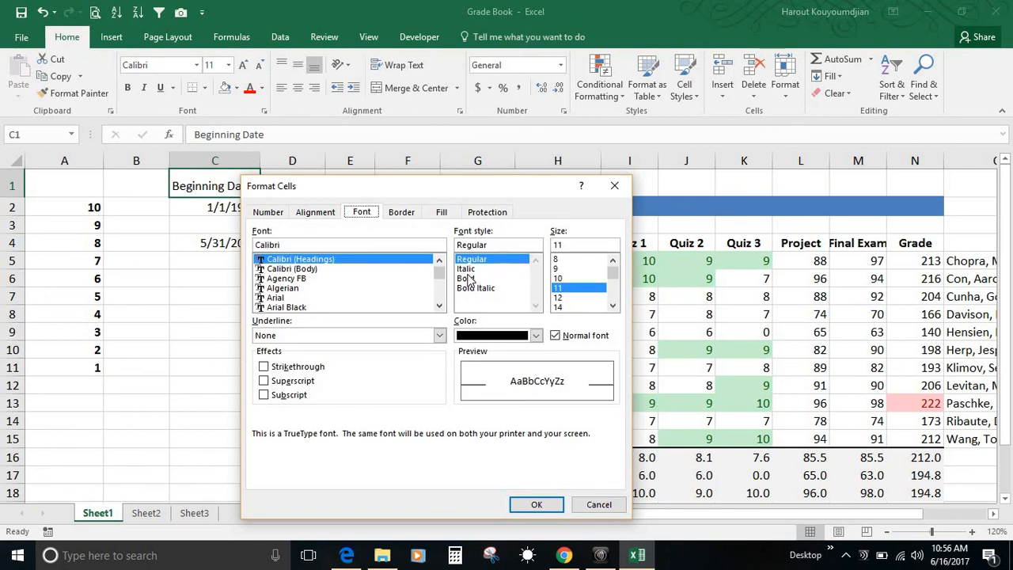
click(562, 297)
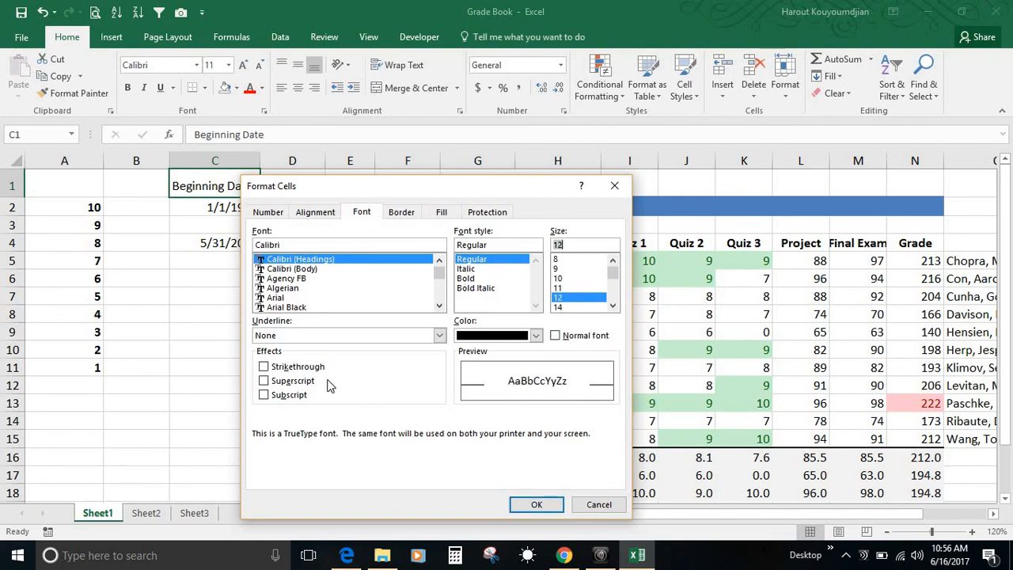
click(263, 366)
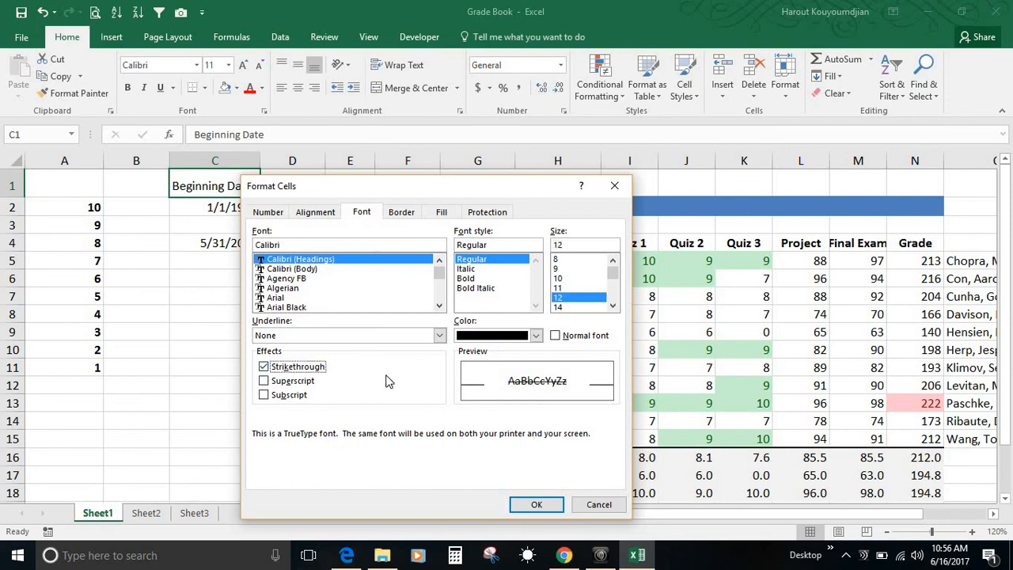
click(263, 367)
click(264, 381)
click(263, 381)
click(264, 394)
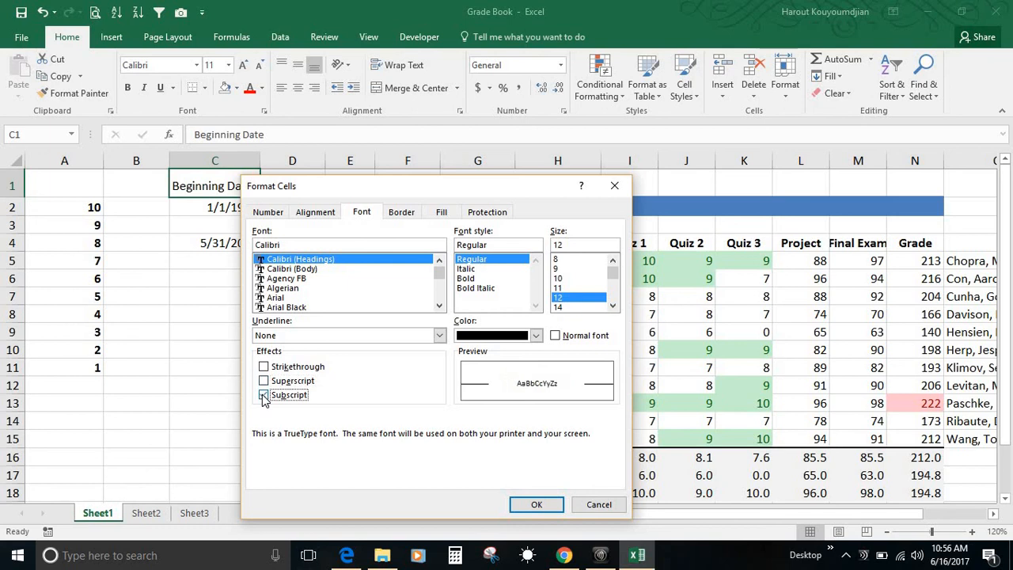
click(263, 394)
click(534, 506)
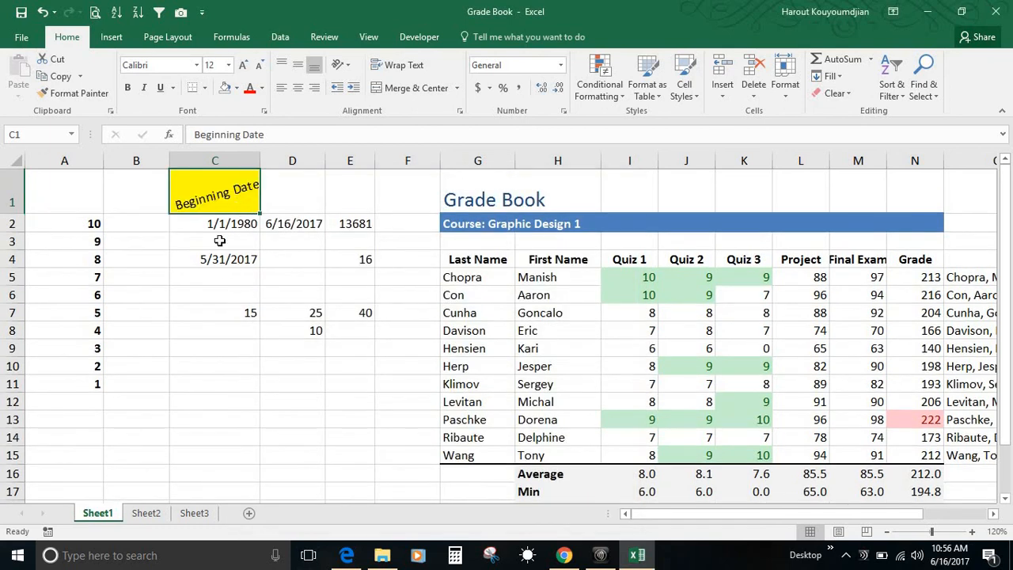
- Enlarge the font of the Beginning Date heading in C1 to 14 and shrink it back down
click(224, 227)
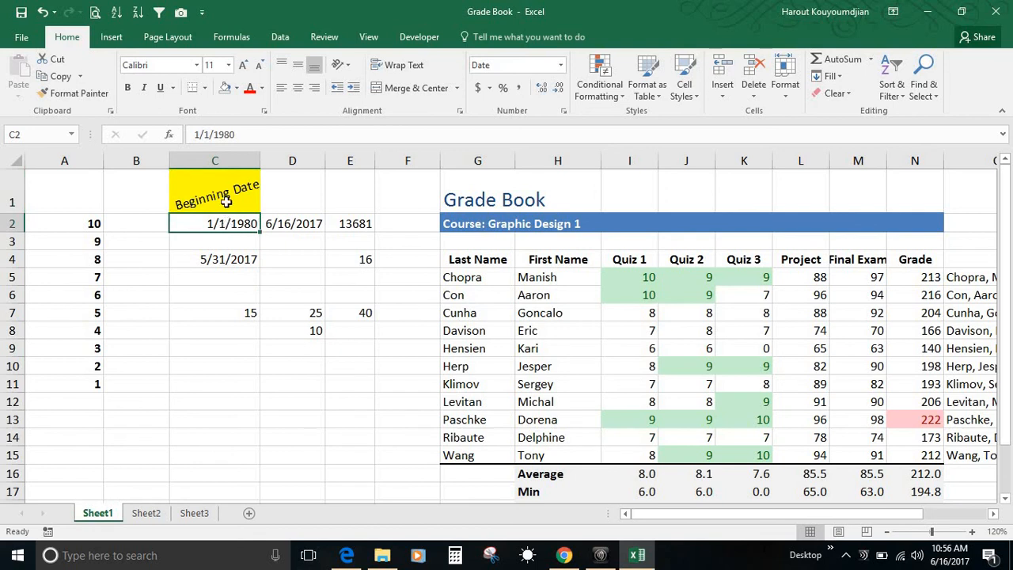
click(227, 198)
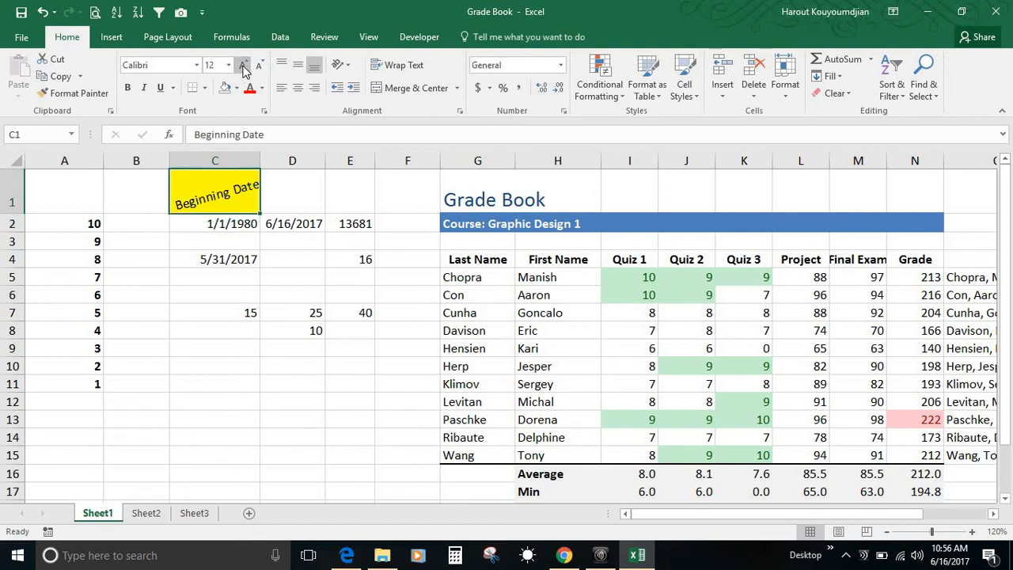
click(245, 66)
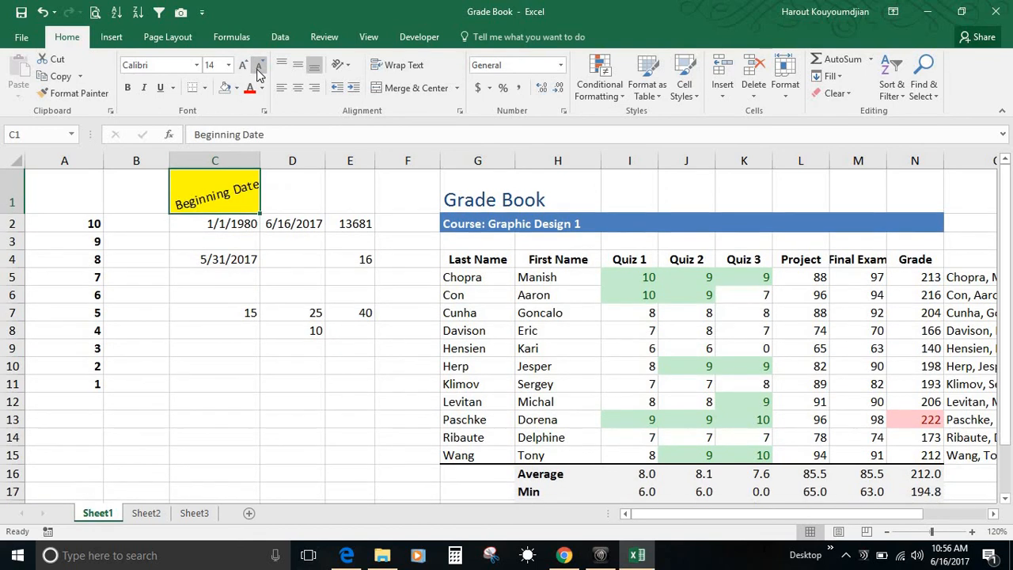
click(258, 70)
click(220, 257)
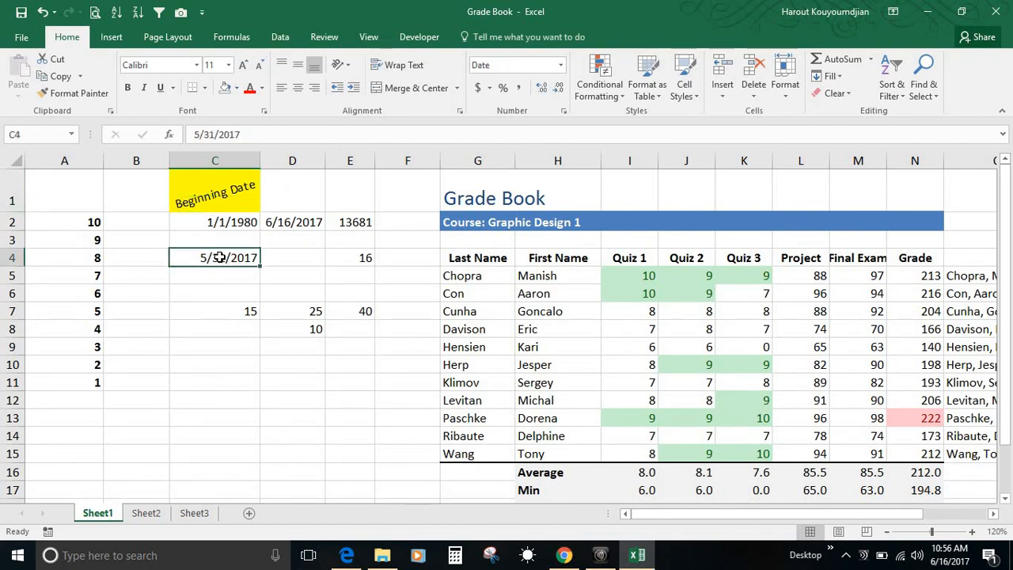